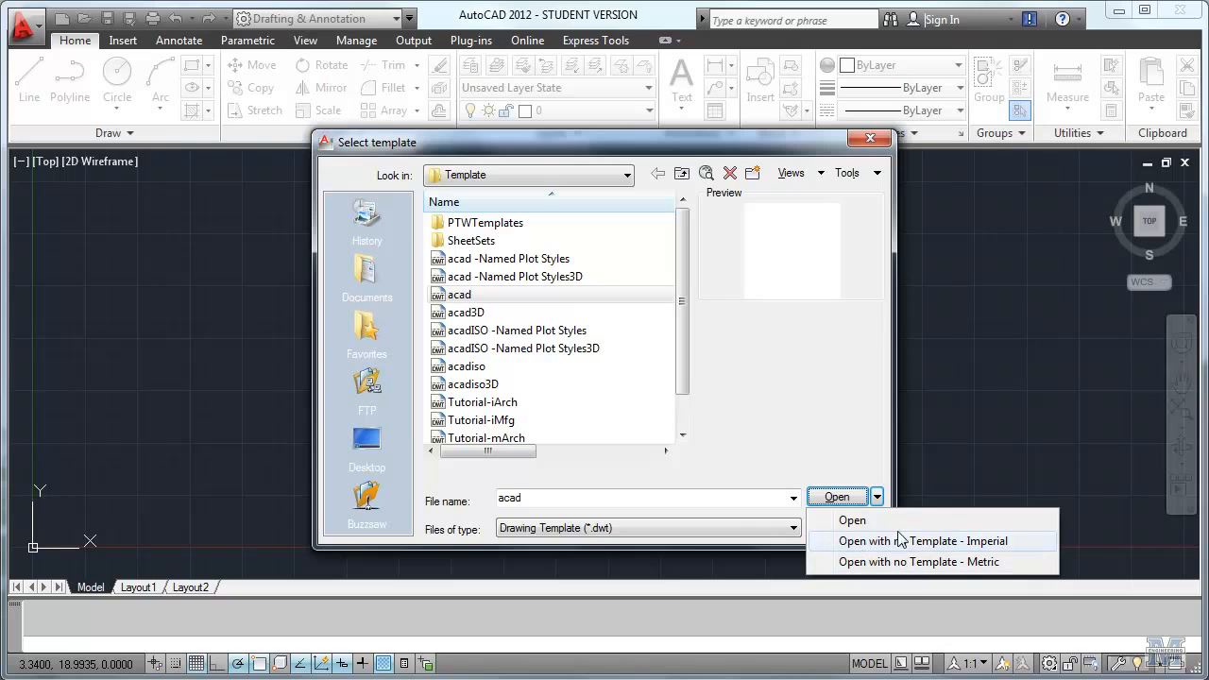
# Step: Start a new drawing from the acad template and continue past the educational product notice
pyautogui.click(763, 511)
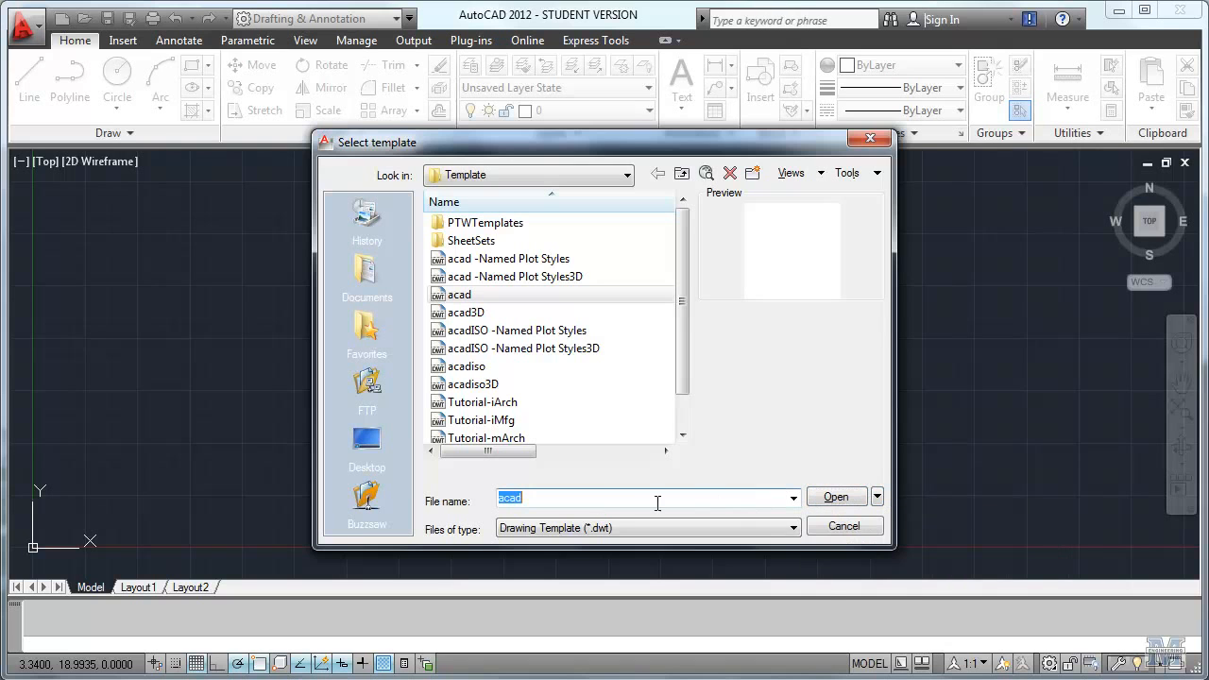
pyautogui.click(822, 498)
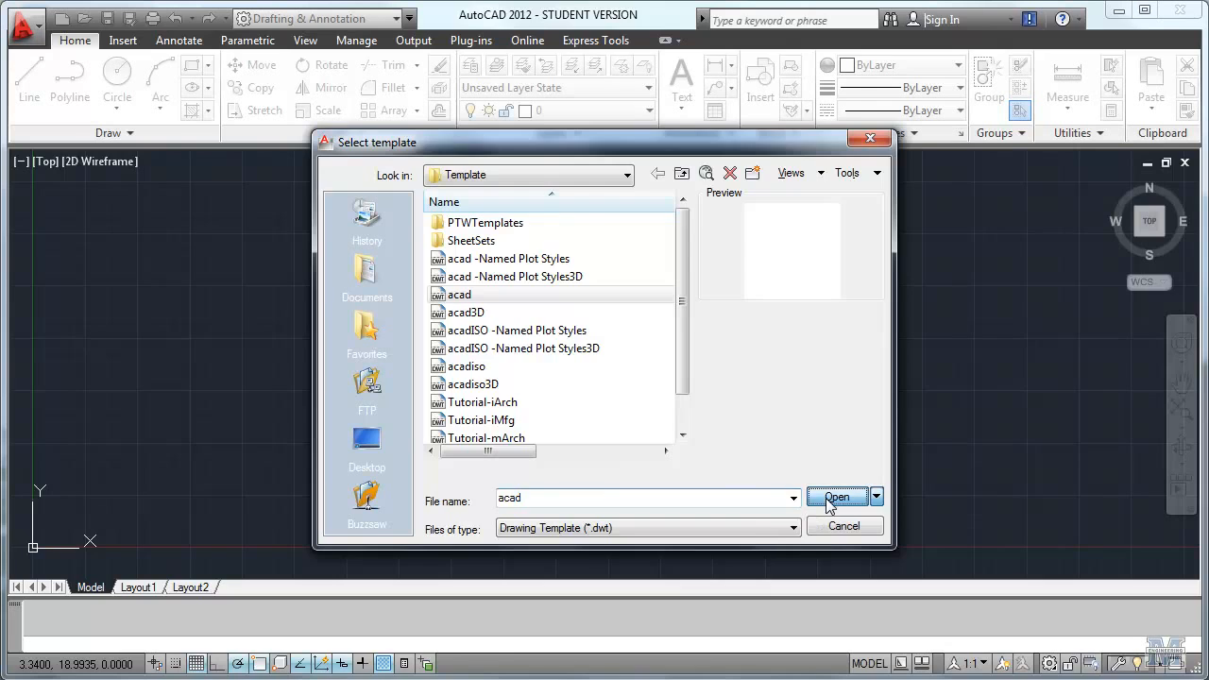
pyautogui.moveTo(878, 433)
pyautogui.mouseDown()
pyautogui.moveTo(824, 395)
pyautogui.moveTo(545, 295)
pyautogui.mouseUp()
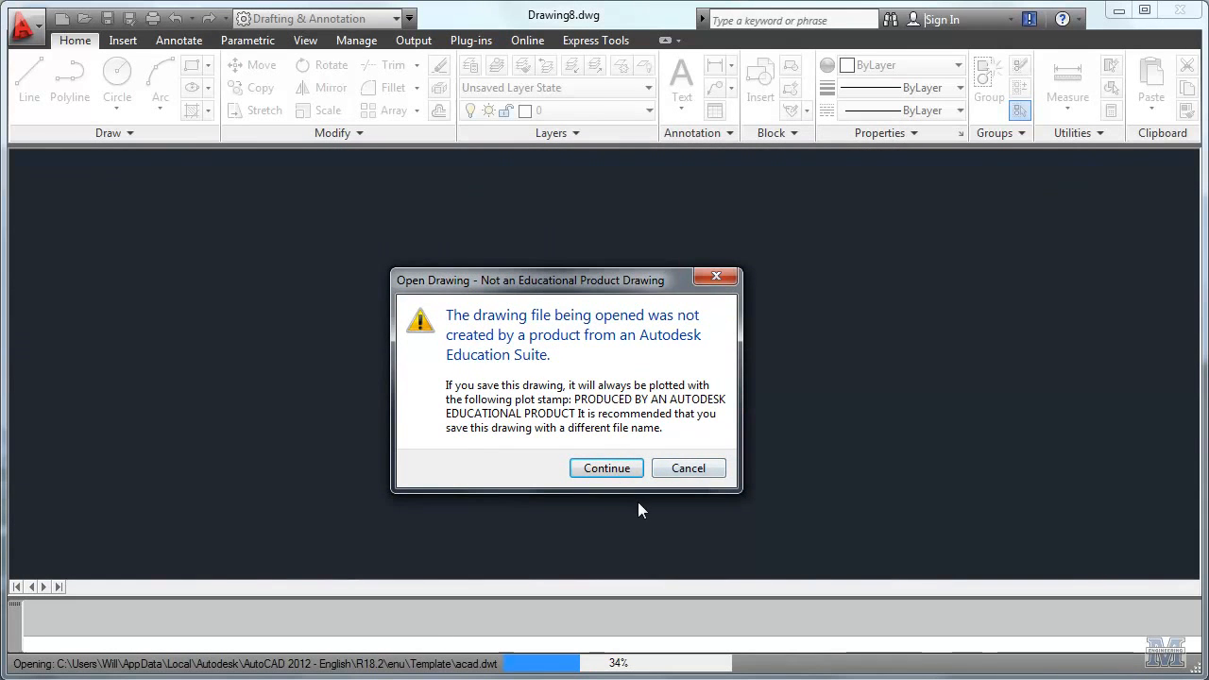
pyautogui.click(607, 468)
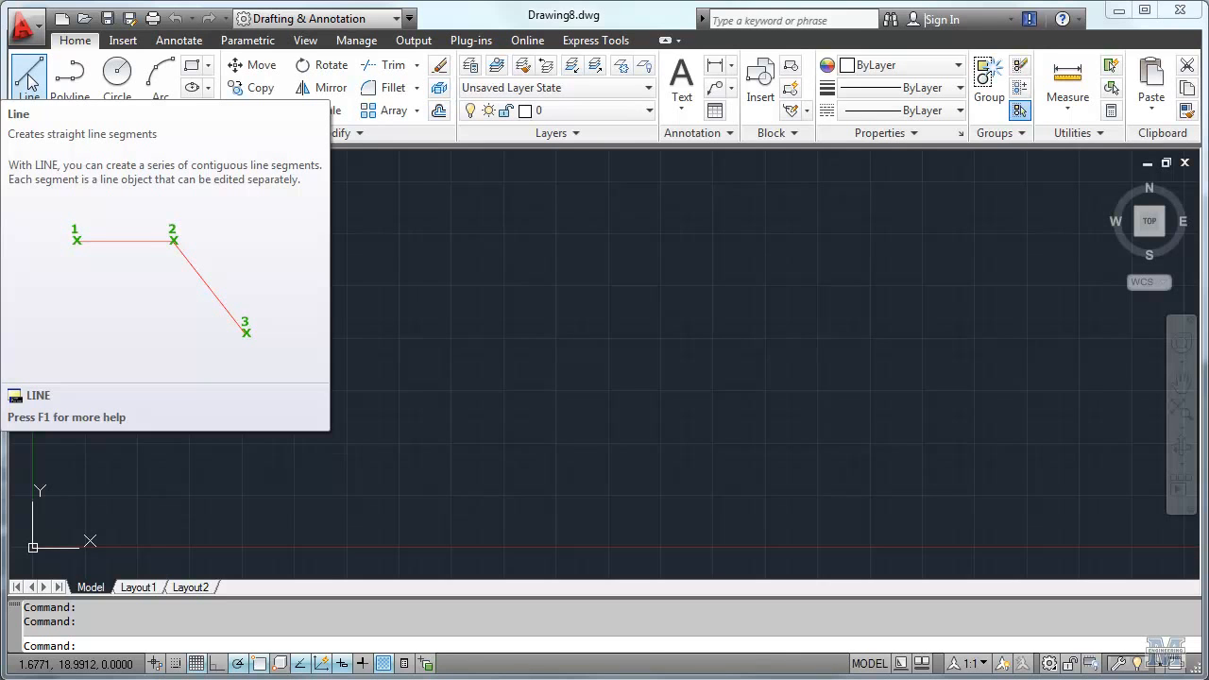
# Step: Draw a closed six-sided outline of connected lines with an upper edge about 26.5 units long and a notched lower side
pyautogui.click(29, 83)
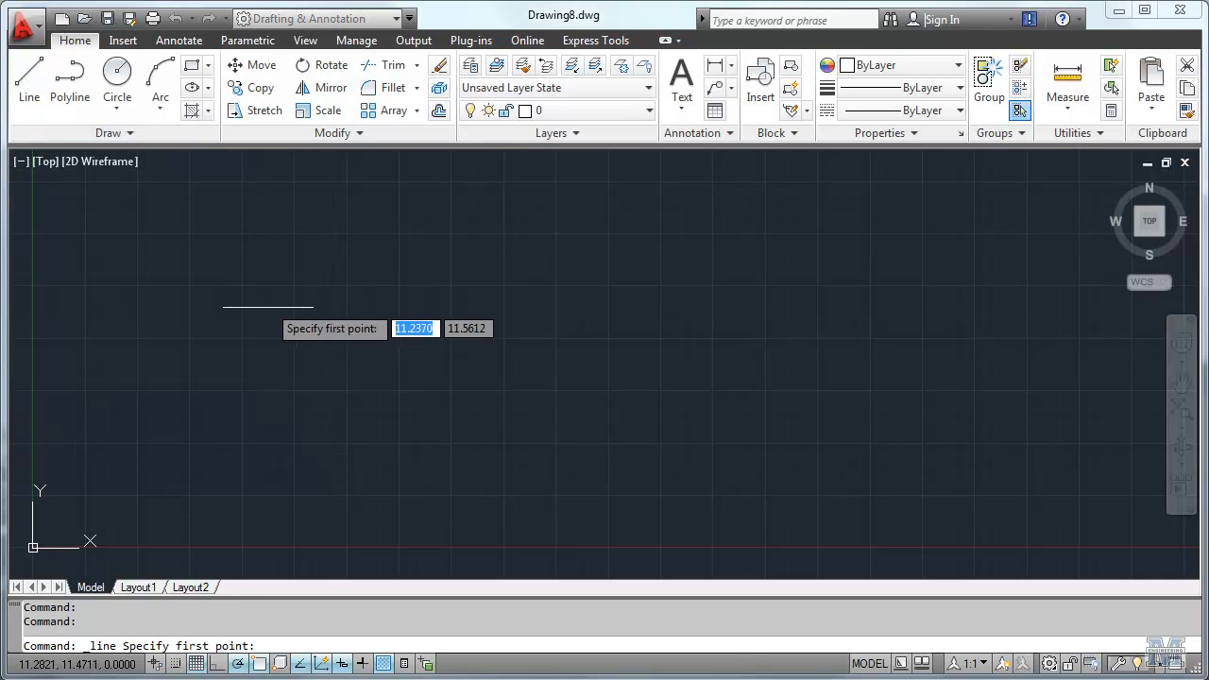
pyautogui.click(269, 318)
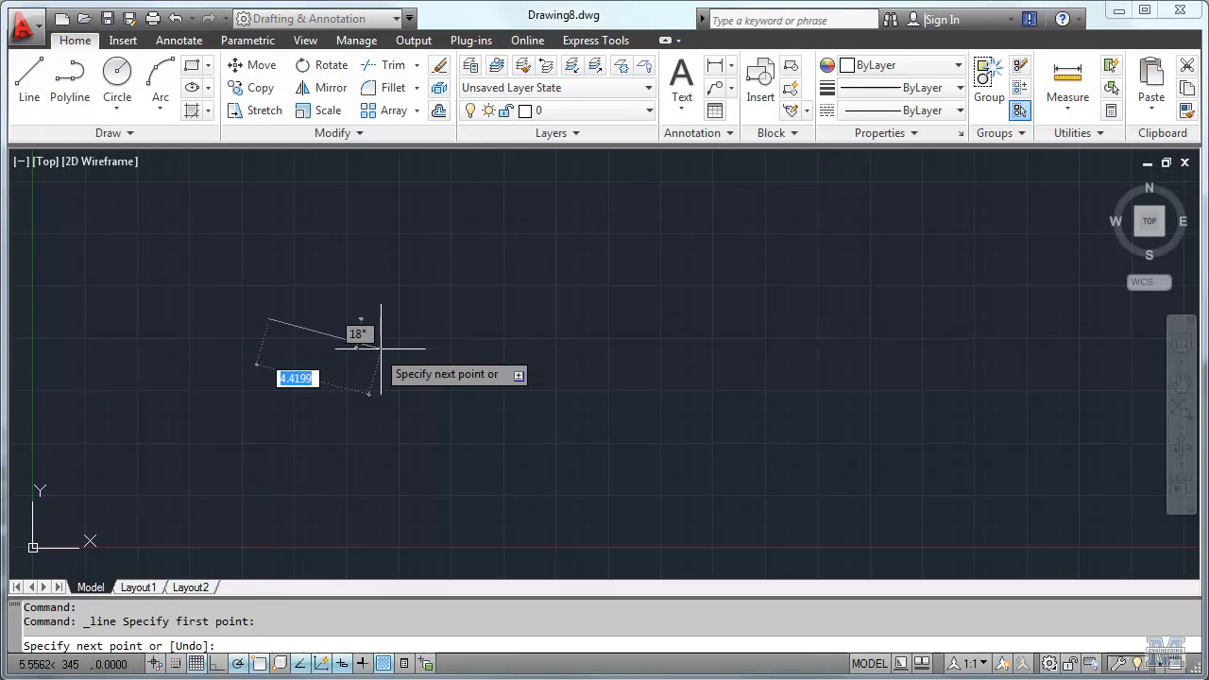
pyautogui.click(820, 277)
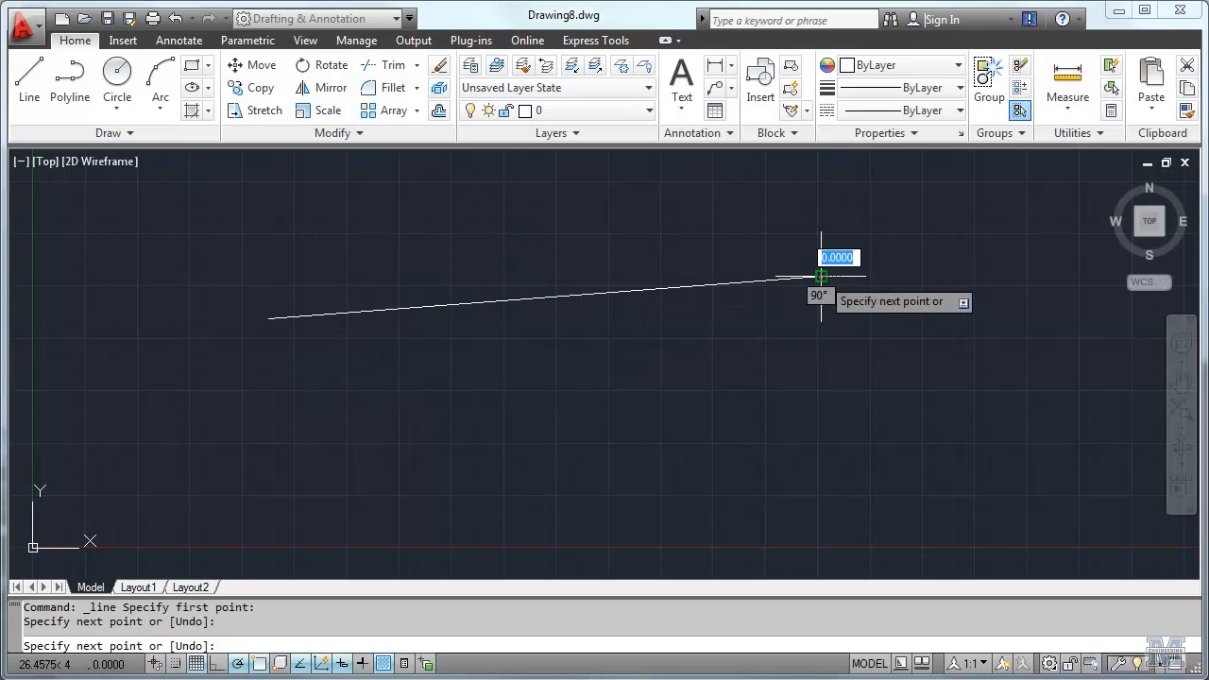
pyautogui.click(913, 422)
pyautogui.click(755, 519)
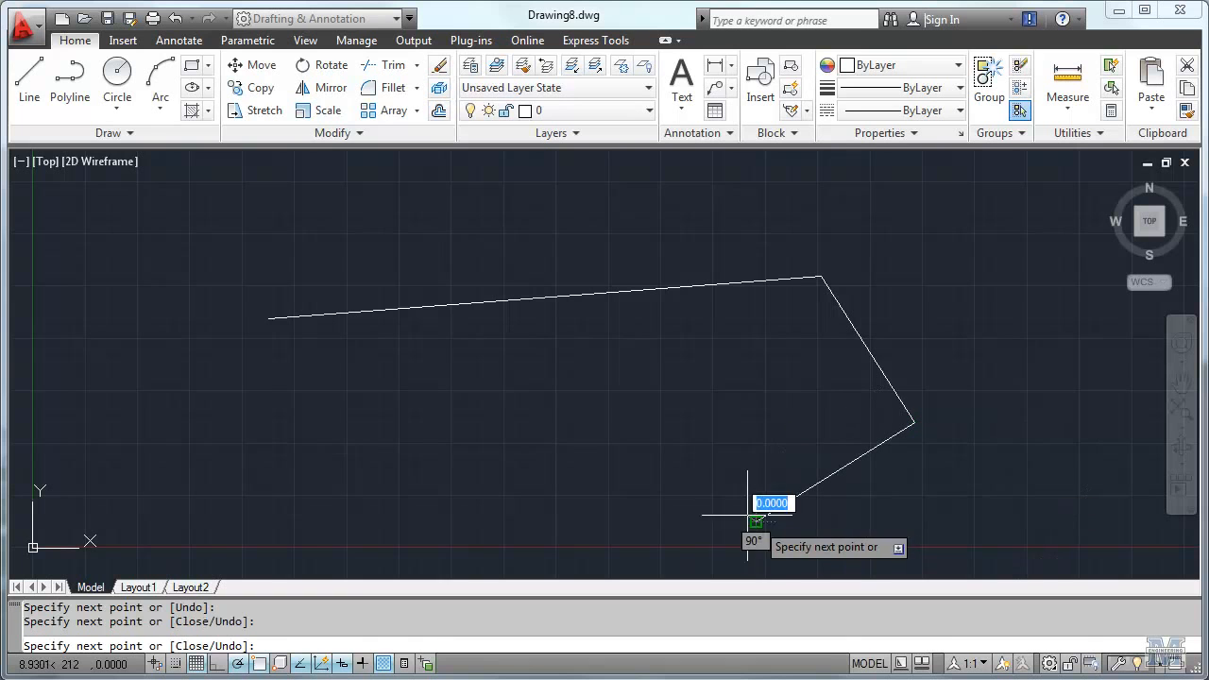
pyautogui.click(637, 442)
pyautogui.click(461, 540)
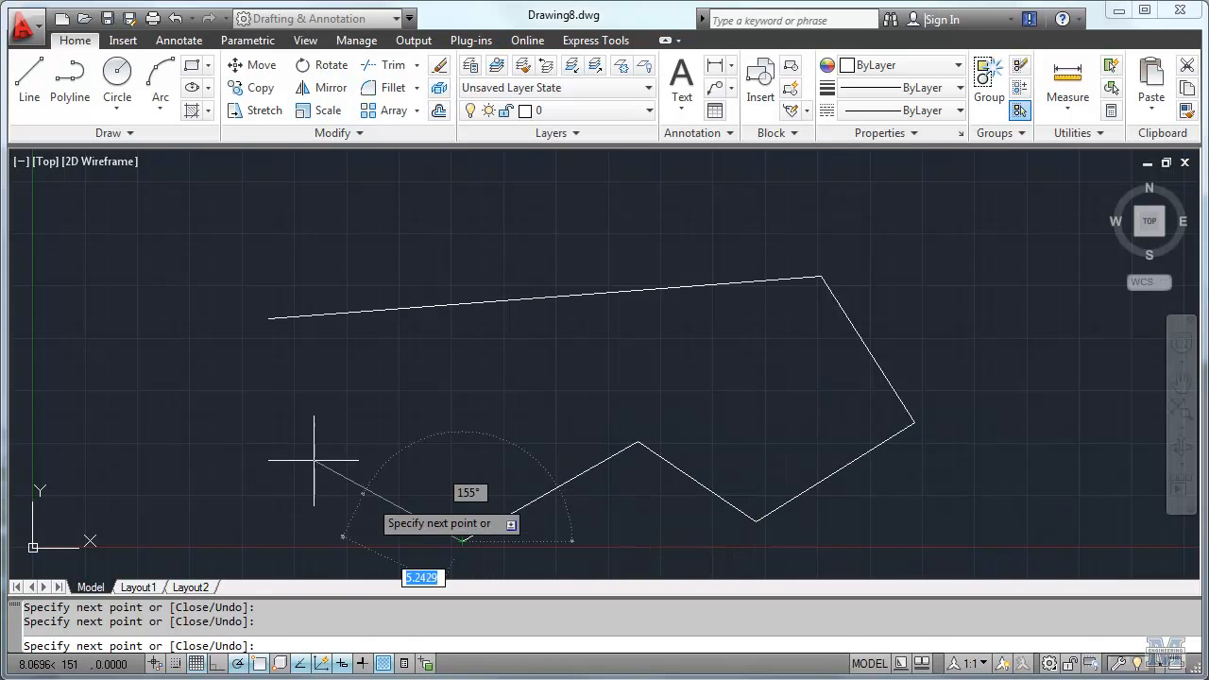
pyautogui.click(269, 319)
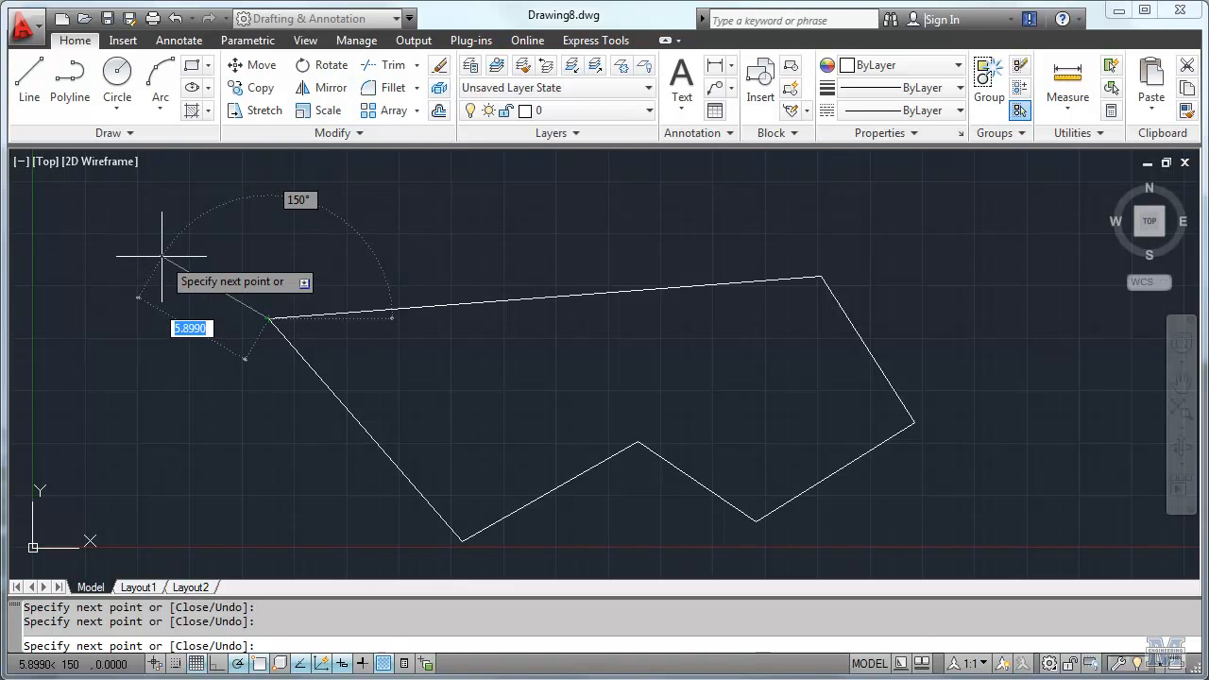
pyautogui.press('Return')
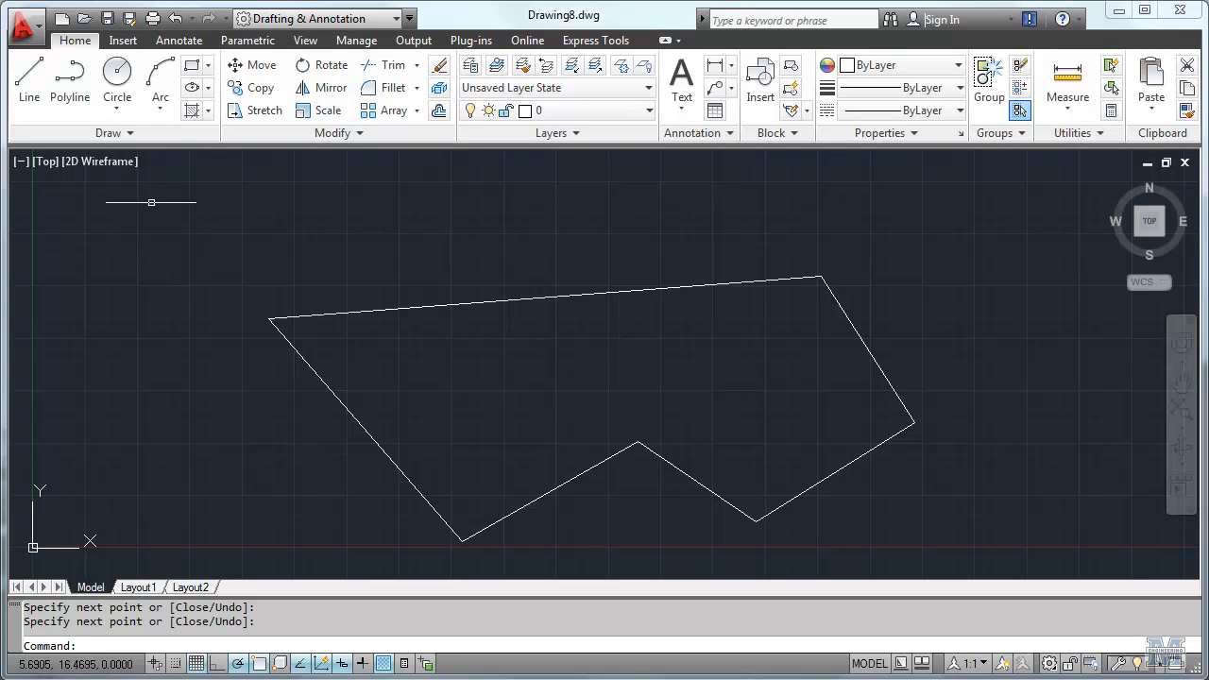
# Step: Draw a single line about 20 units long, rising at about 3°, above the closed outline
pyautogui.click(31, 83)
pyautogui.click(289, 247)
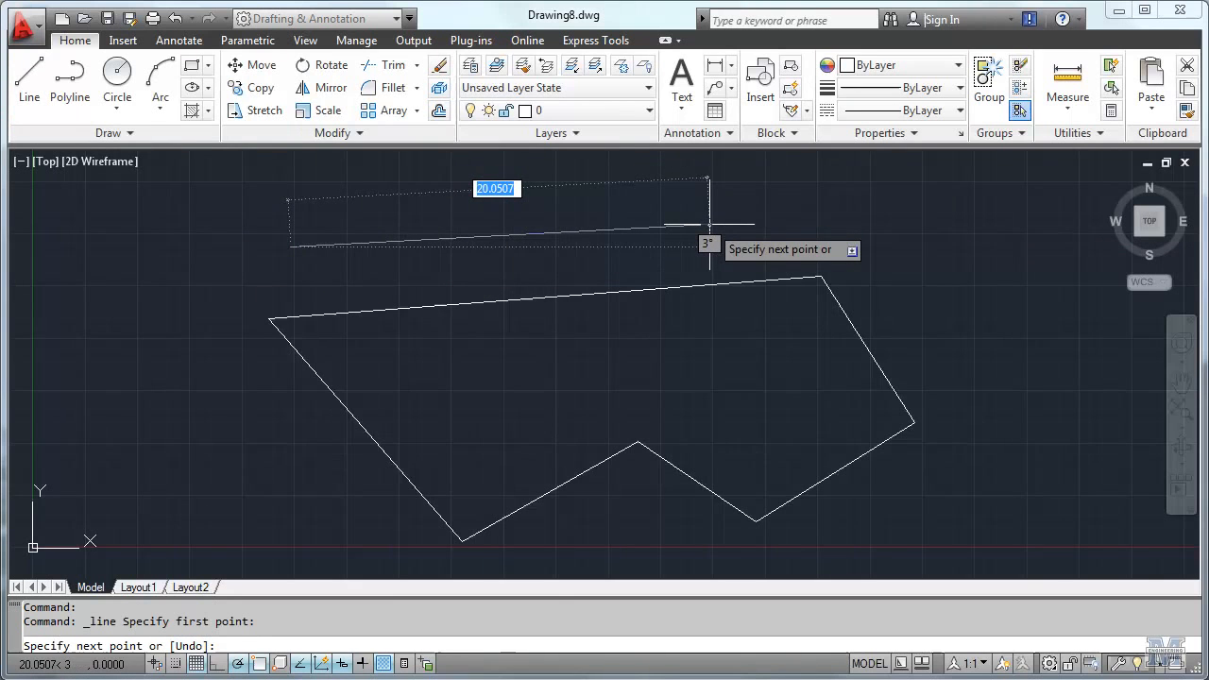
pyautogui.click(709, 225)
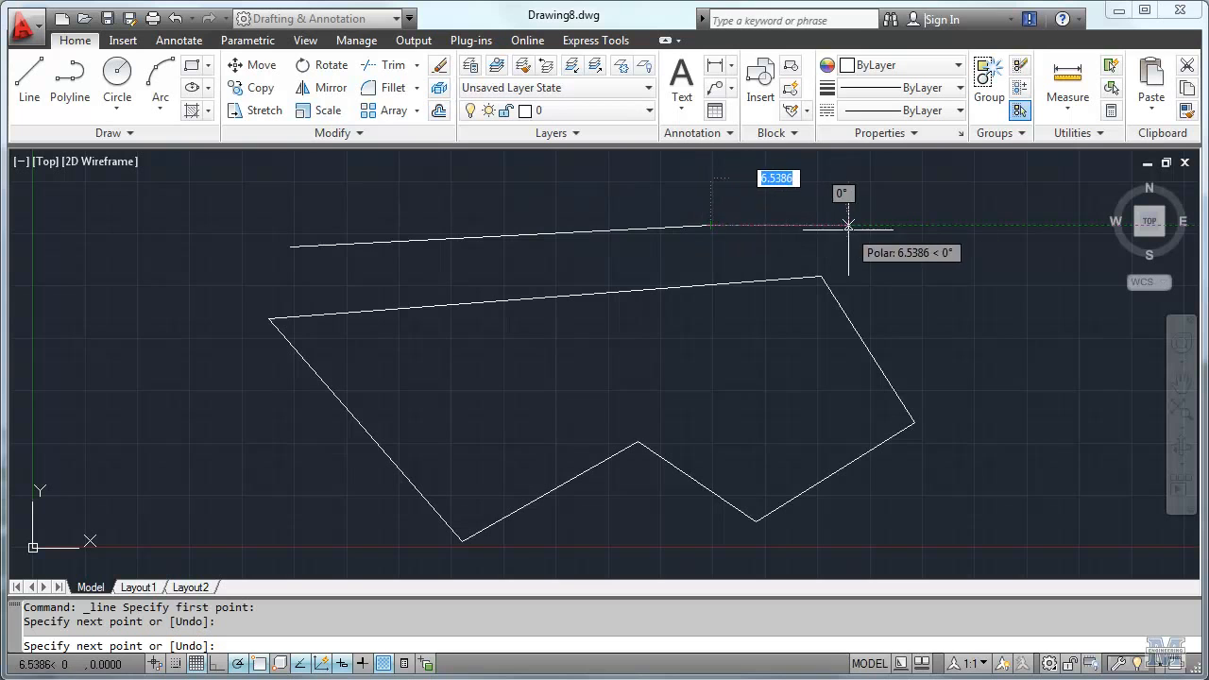
pyautogui.rightClick(859, 254)
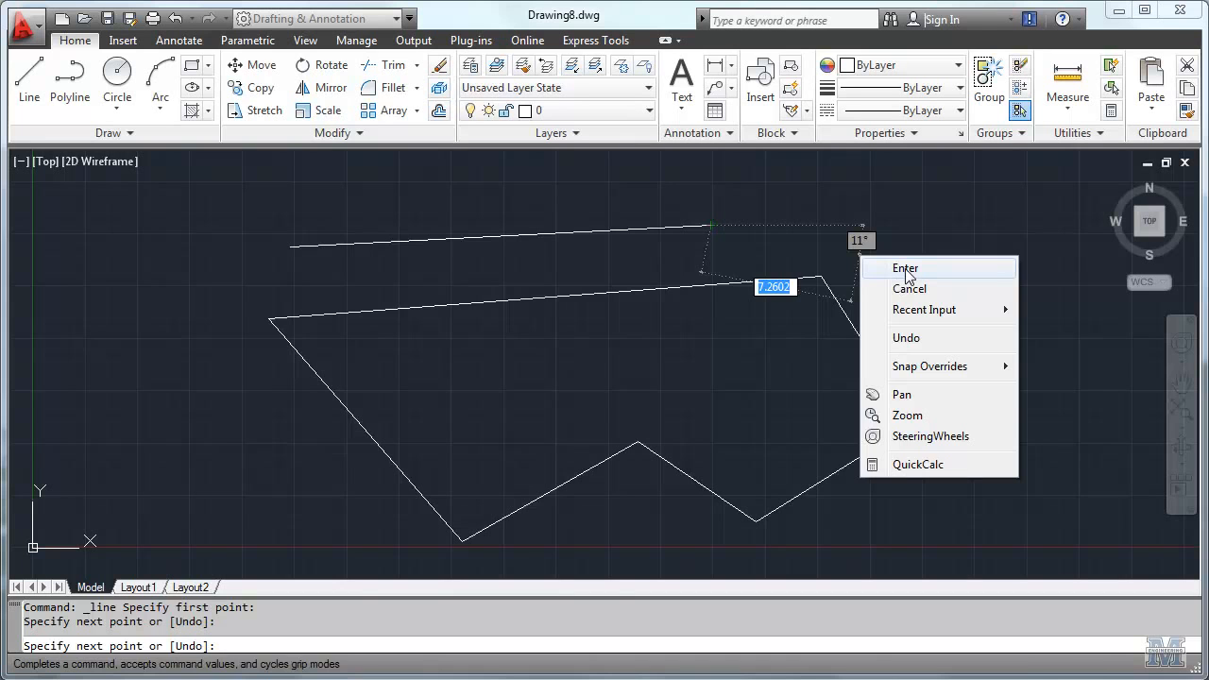
pyautogui.click(904, 268)
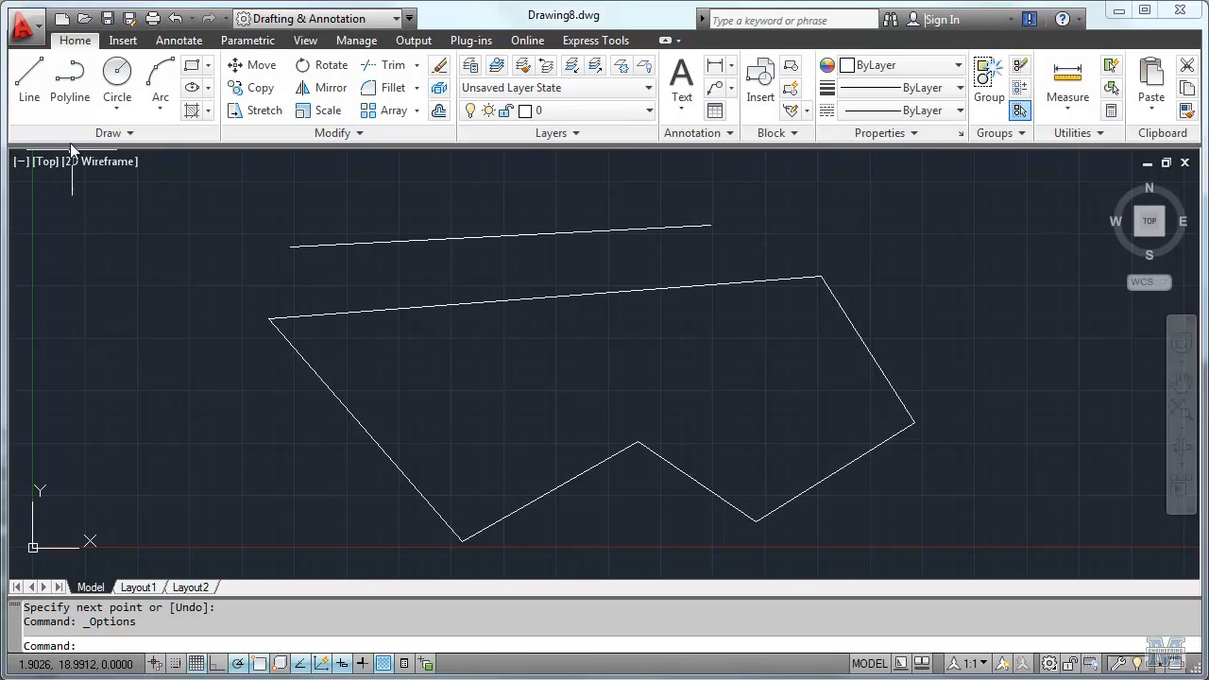
# Step: Review the right-click customization settings in the user preferences, including Command Mode and time-sensitive right-click, and close them without changes
pyautogui.click(35, 28)
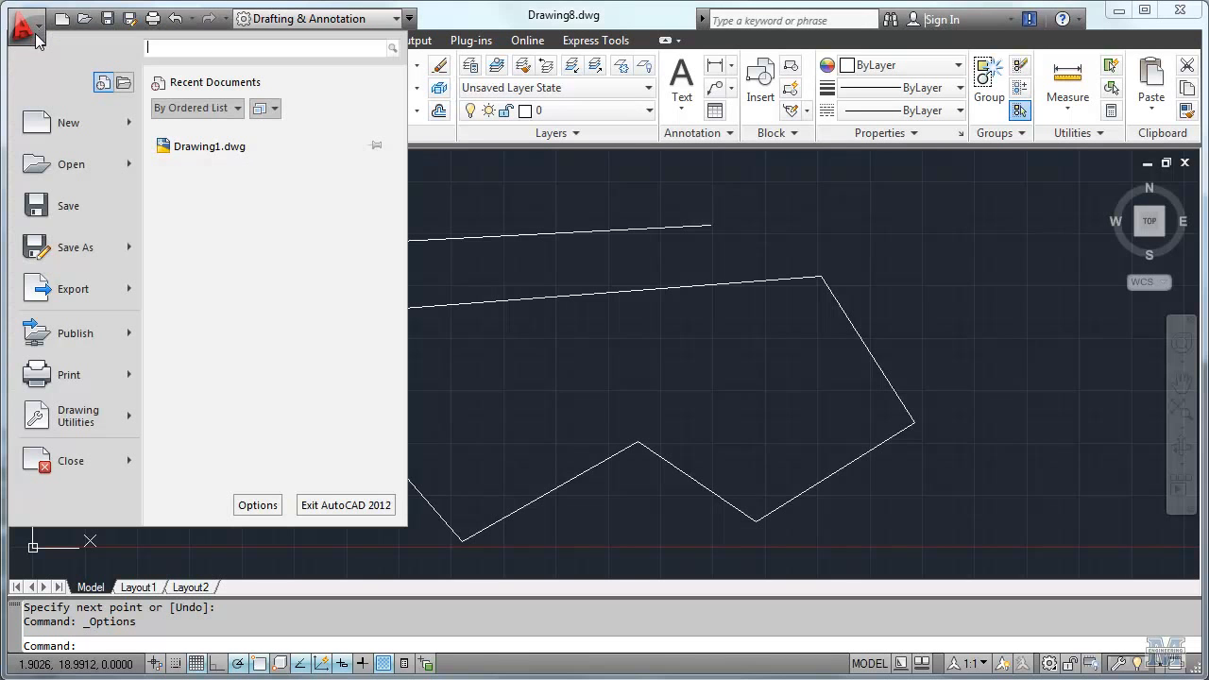
pyautogui.click(258, 507)
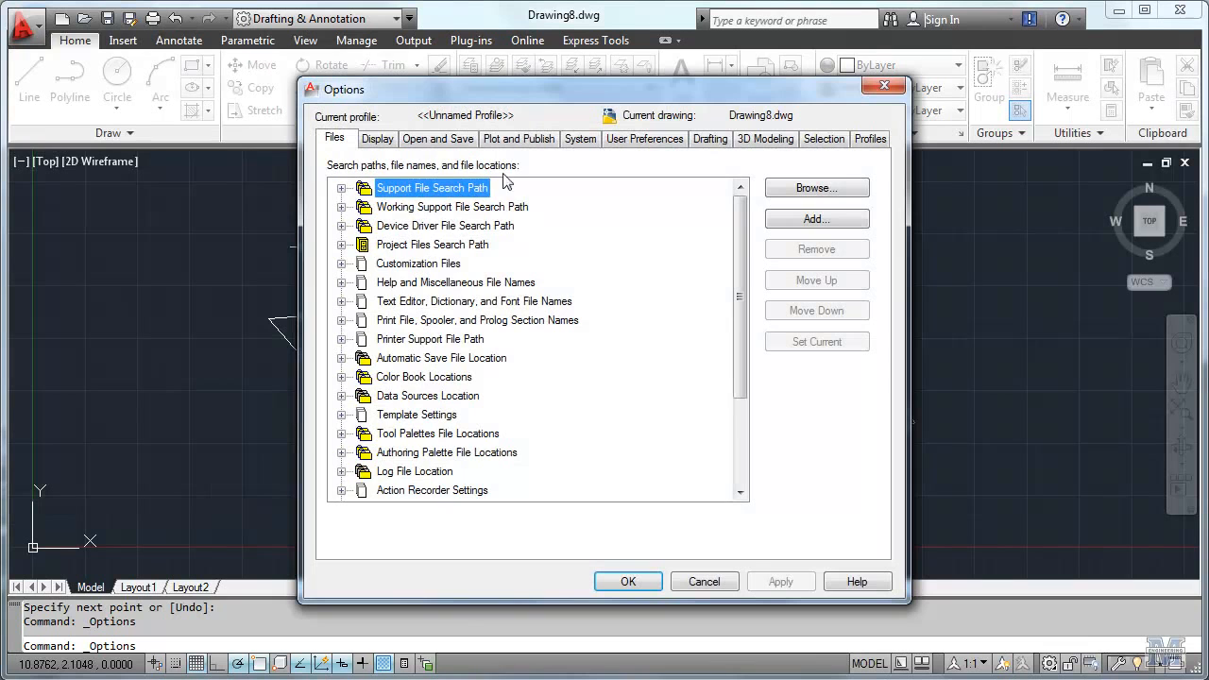
pyautogui.click(620, 142)
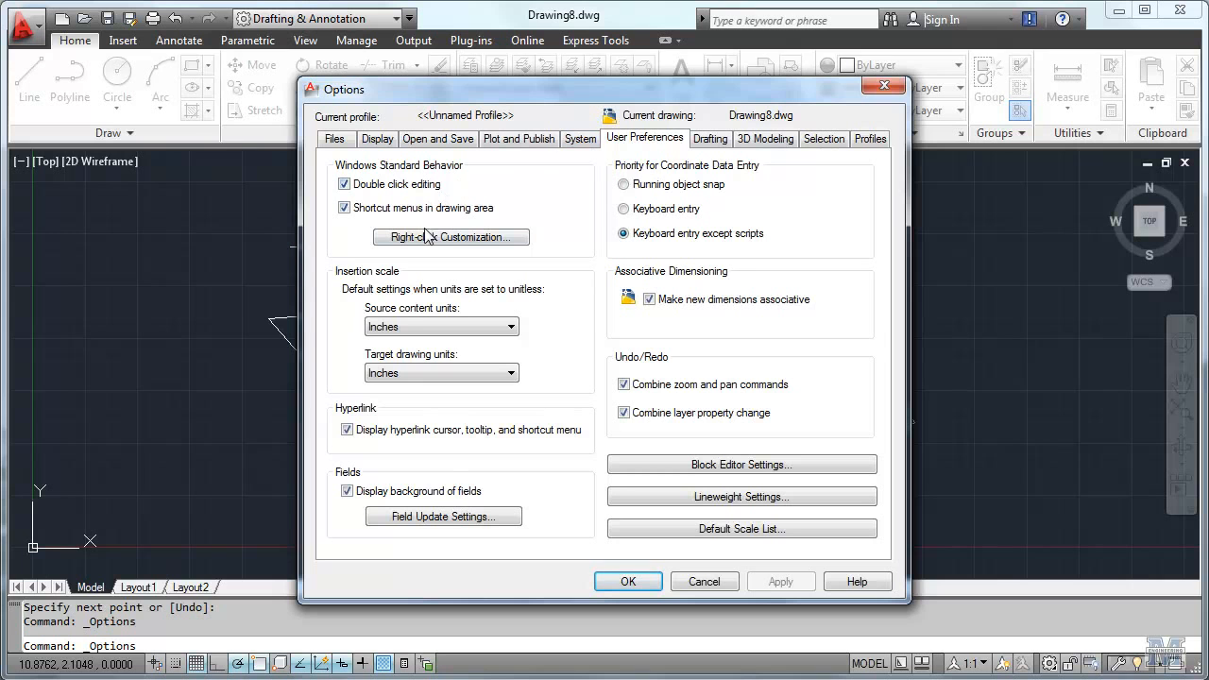
pyautogui.click(431, 239)
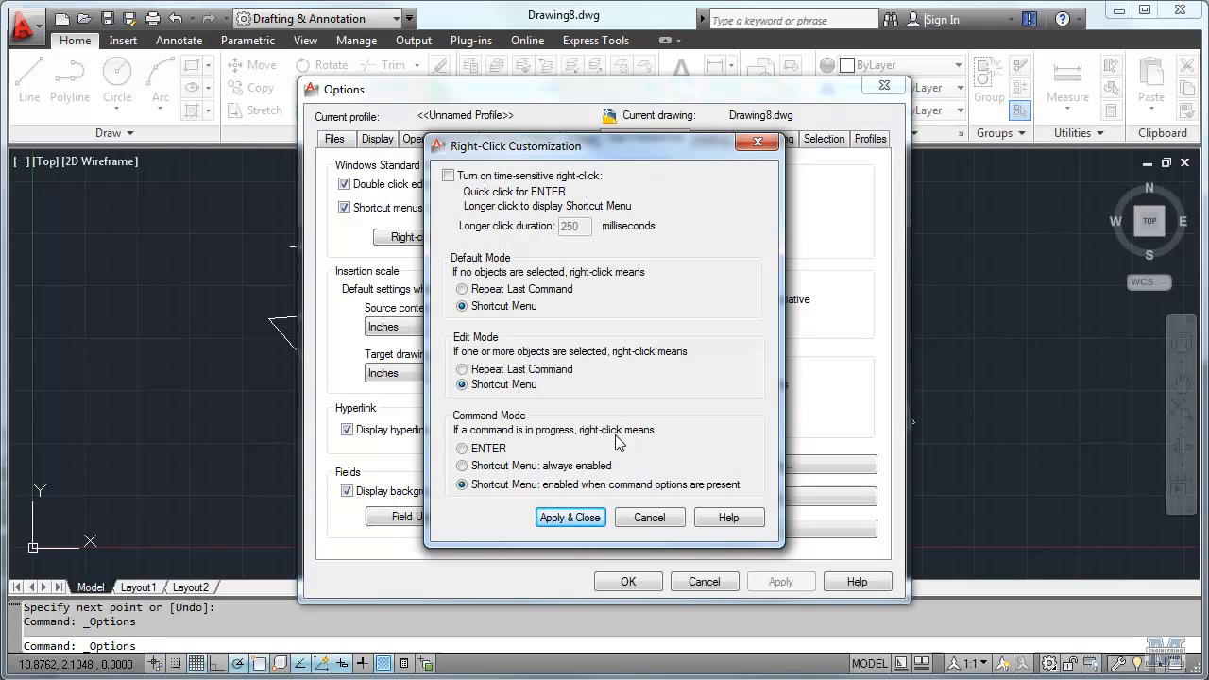
pyautogui.moveTo(491, 456)
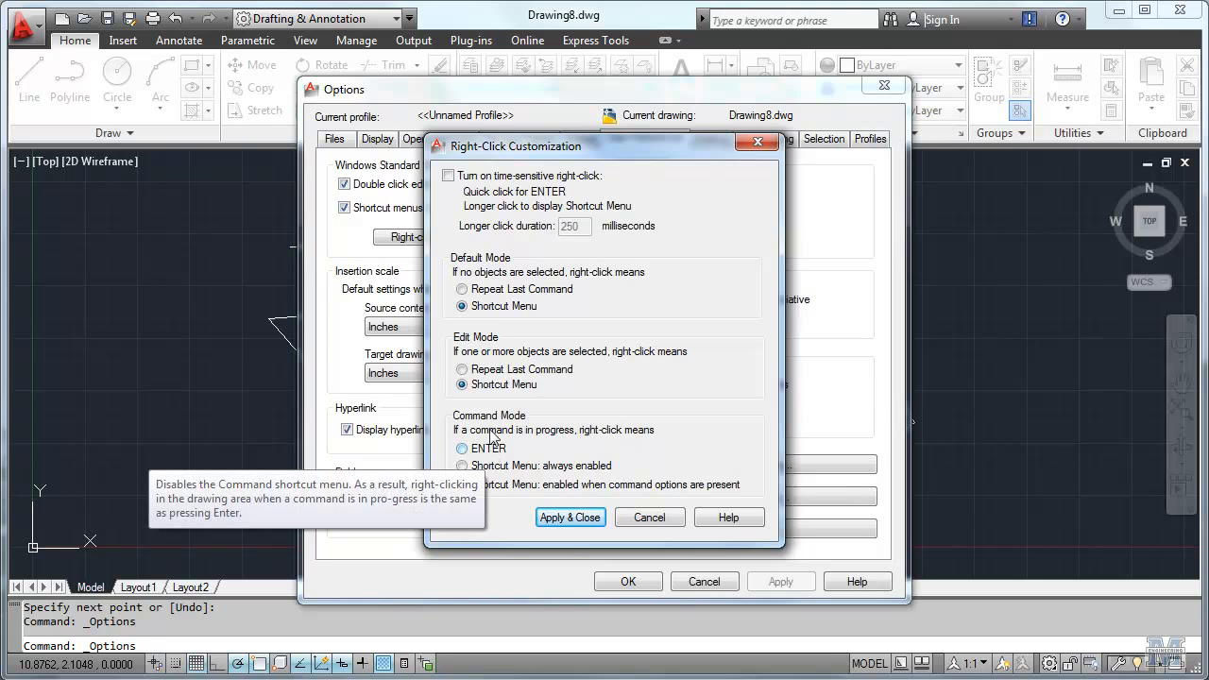
pyautogui.moveTo(450, 178)
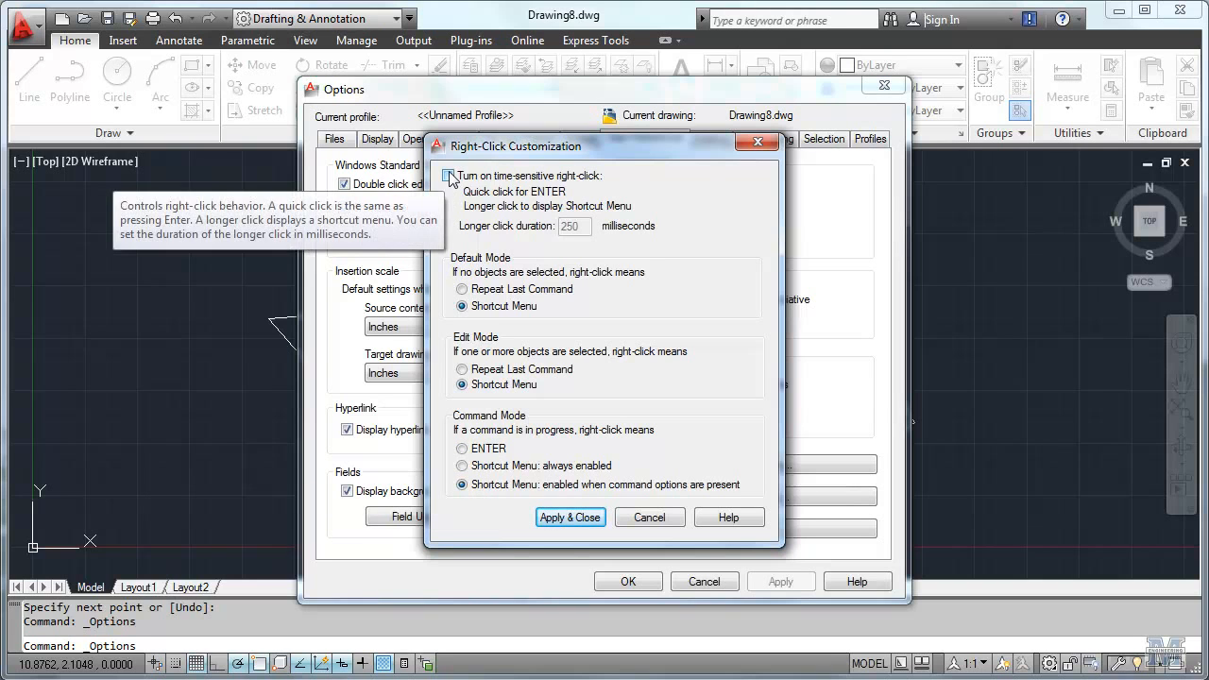
pyautogui.click(649, 517)
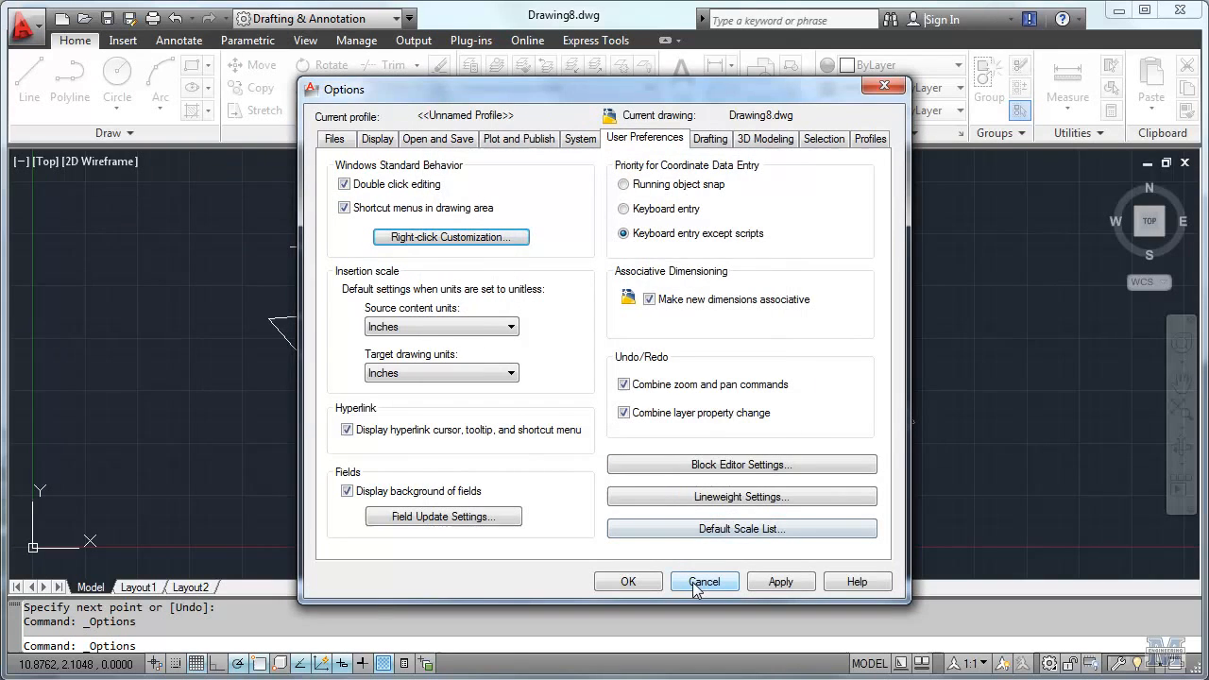
pyautogui.click(695, 581)
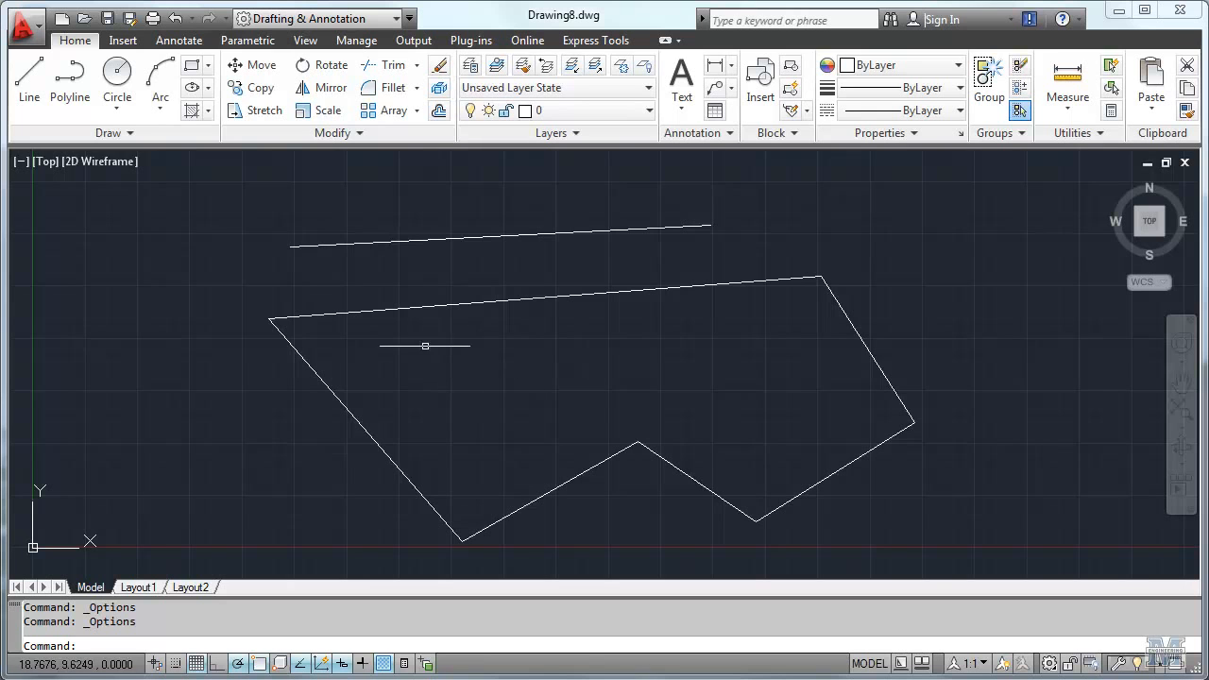
# Step: Draw an open chain of three connected lines crossing the outline, with a middle segment about 8 units long at 65°
pyautogui.click(31, 79)
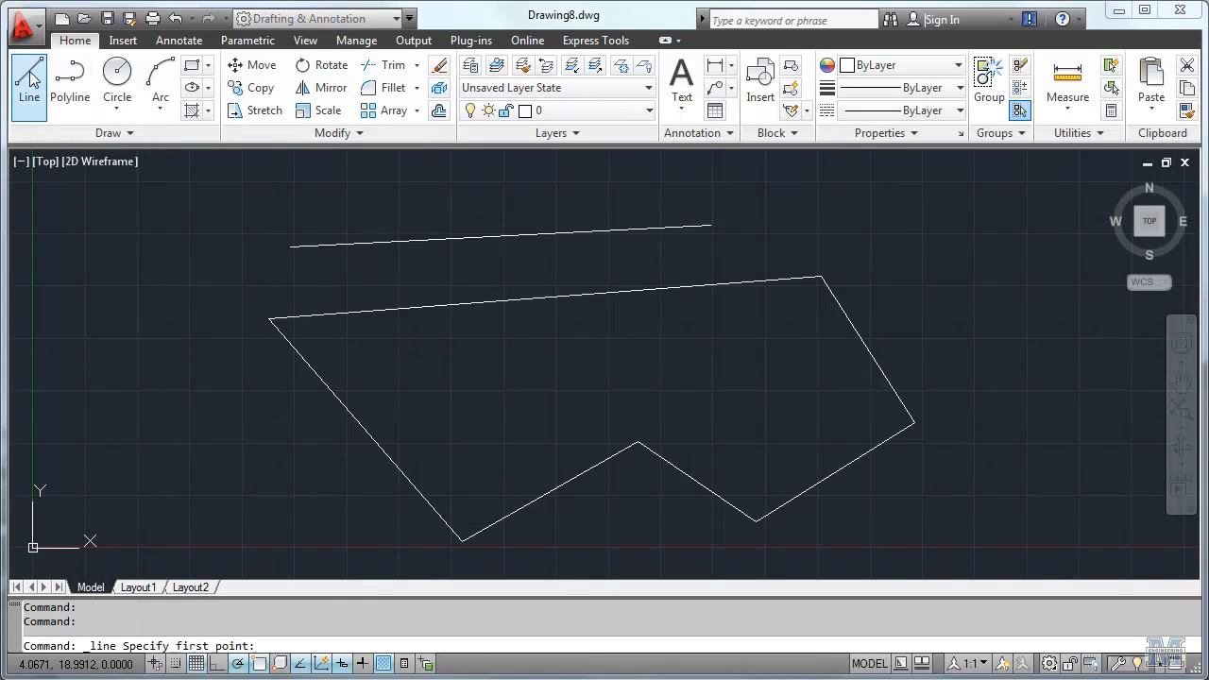
pyautogui.click(194, 368)
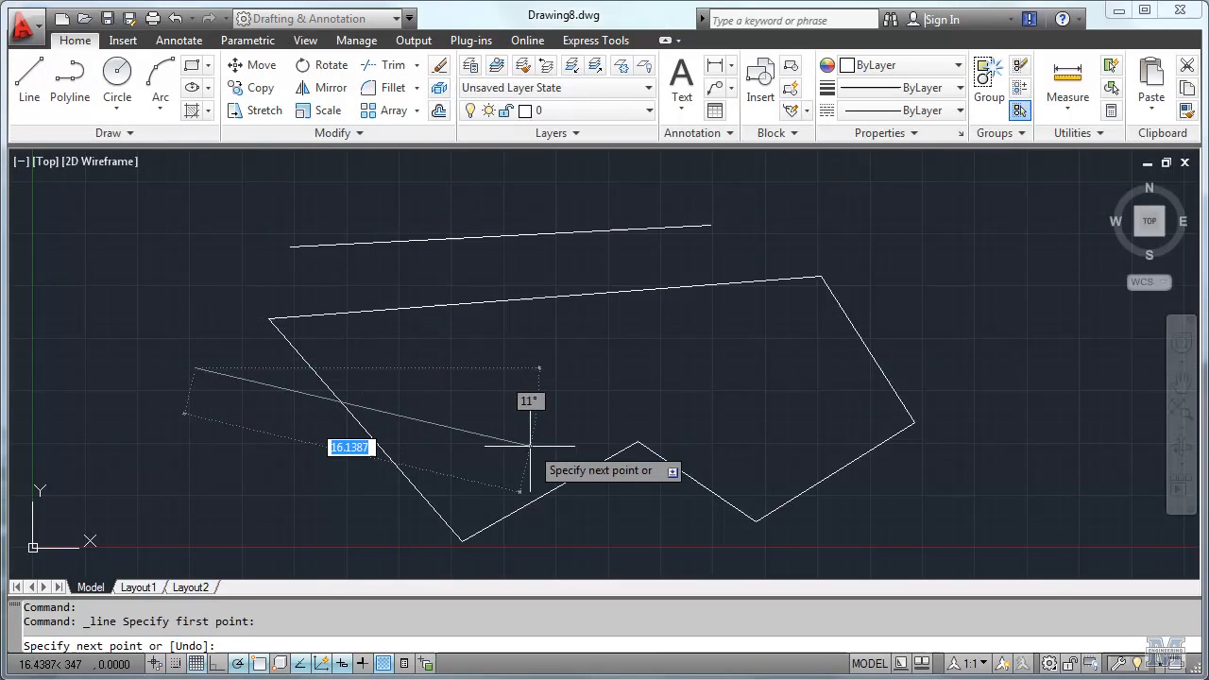
pyautogui.click(640, 508)
pyautogui.click(710, 357)
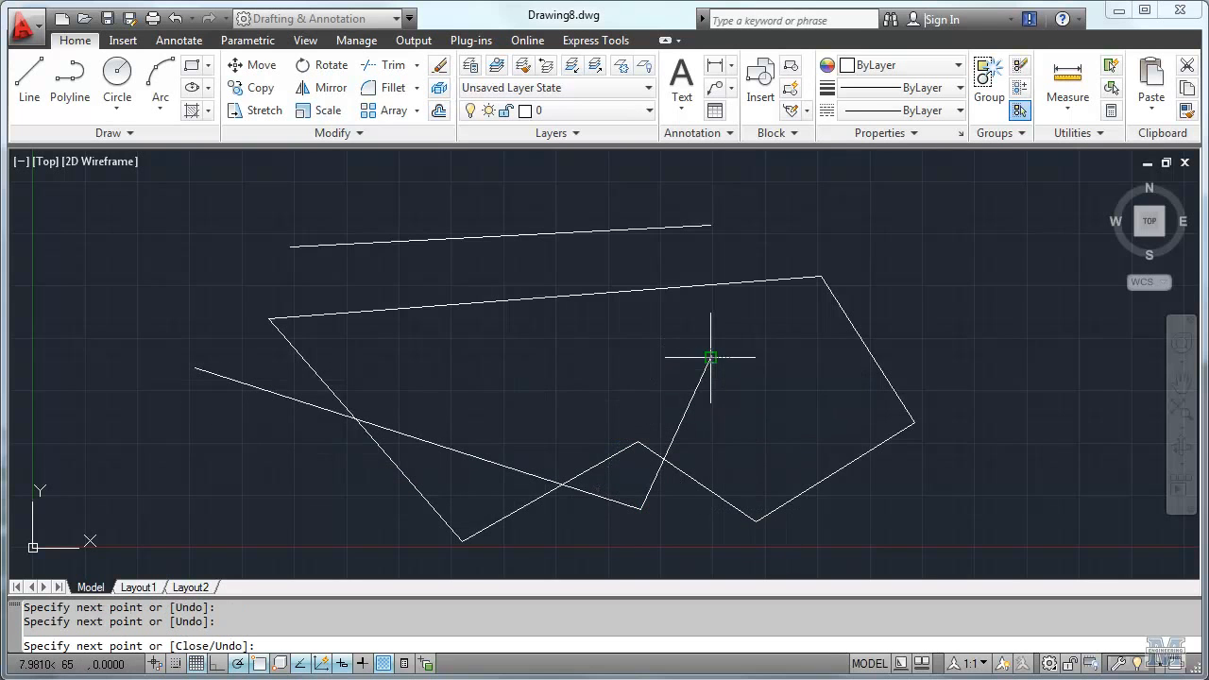
pyautogui.click(545, 198)
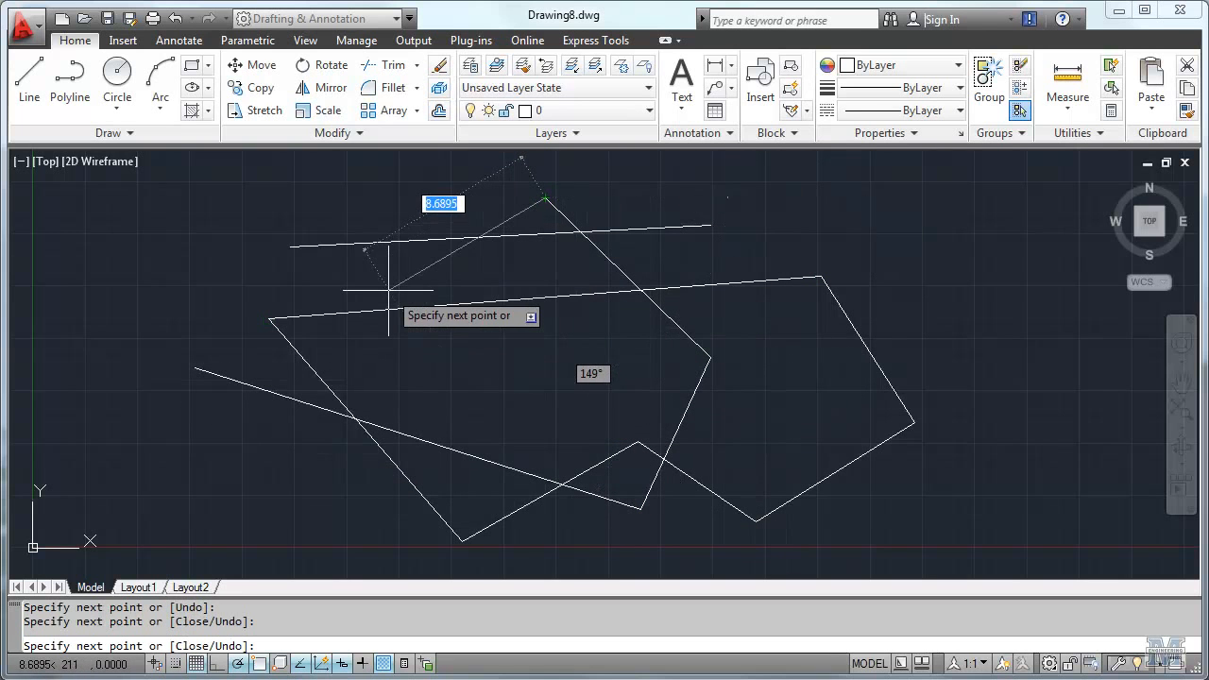
pyautogui.press('Return')
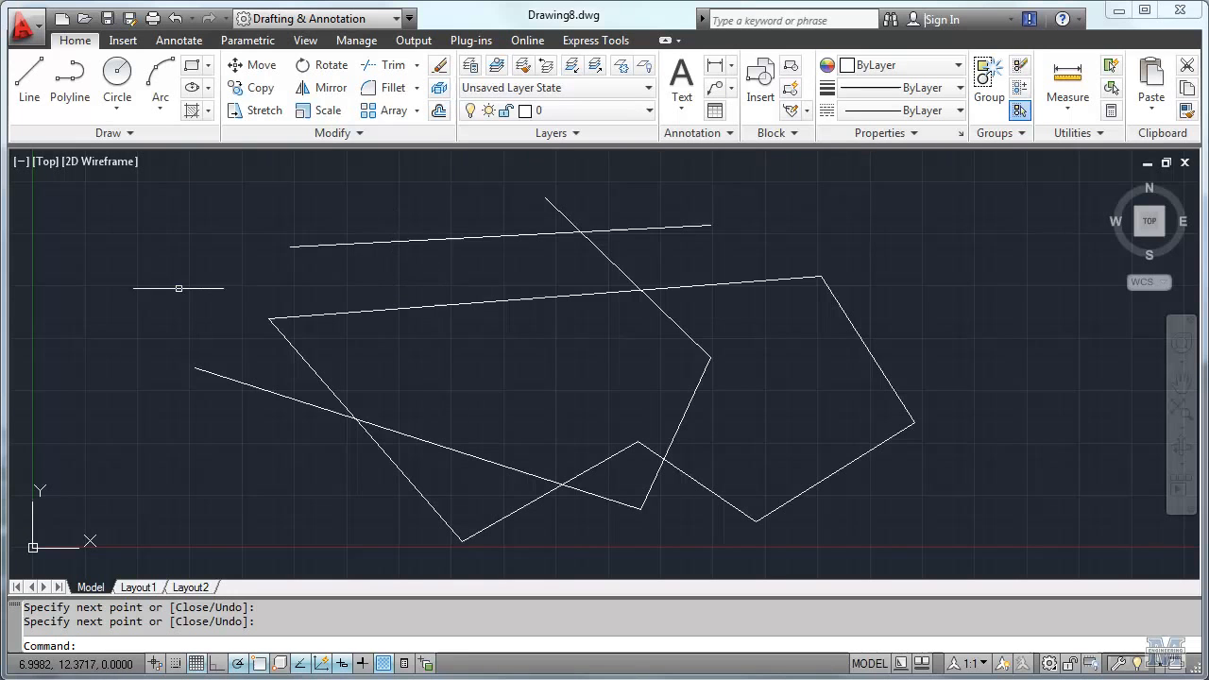
pyautogui.rightClick(169, 281)
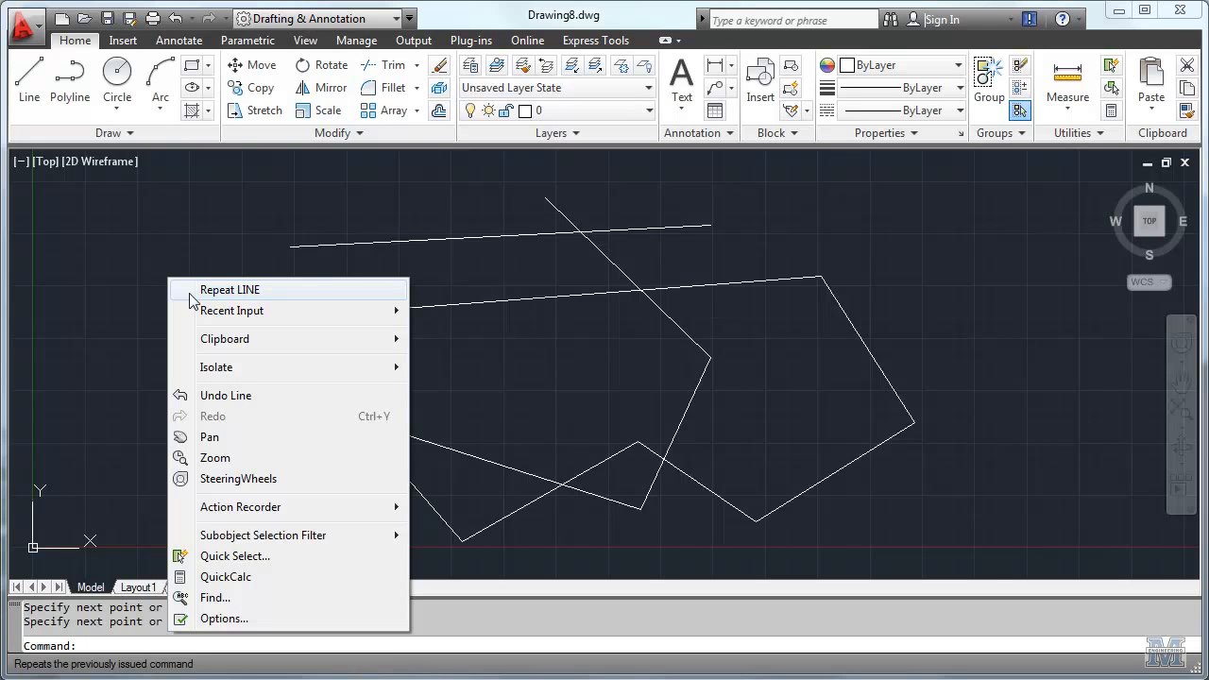
pyautogui.click(126, 349)
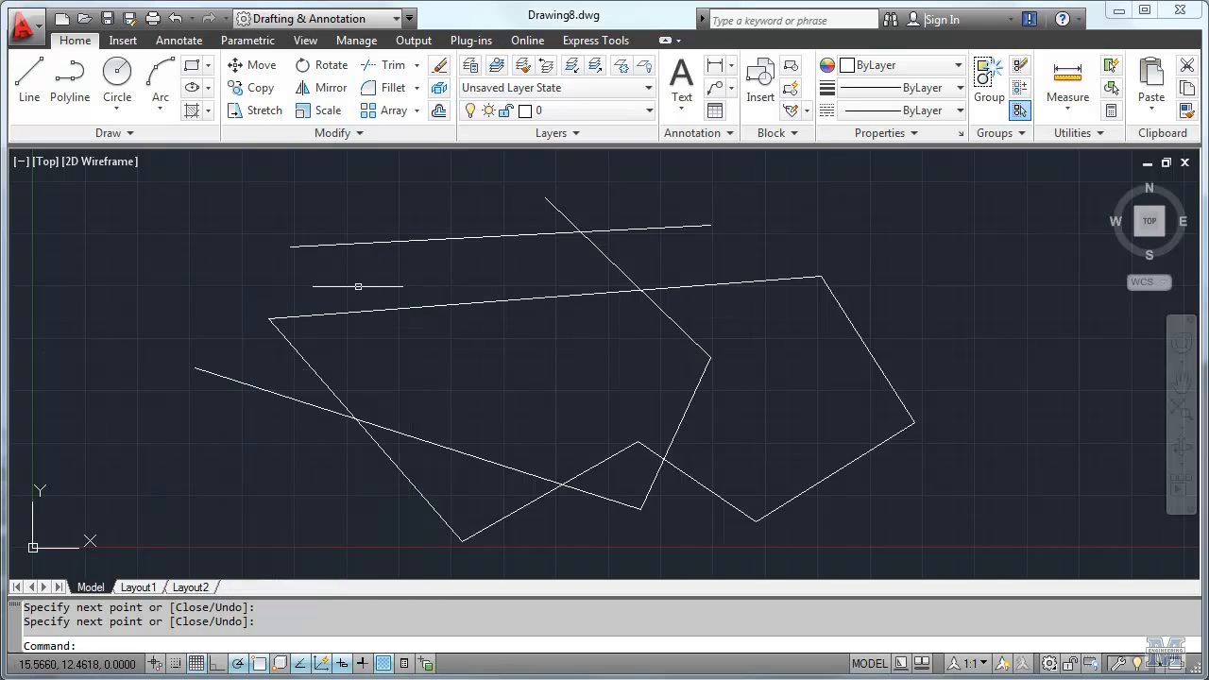
pyautogui.rightClick(395, 242)
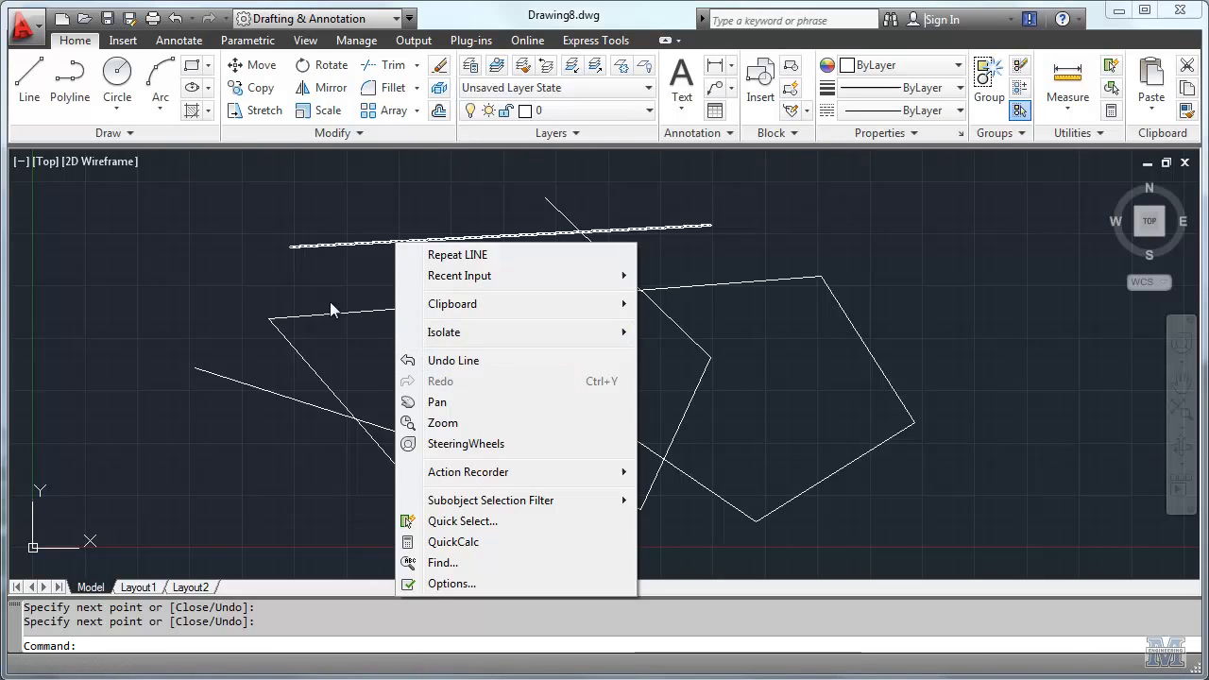
pyautogui.click(305, 282)
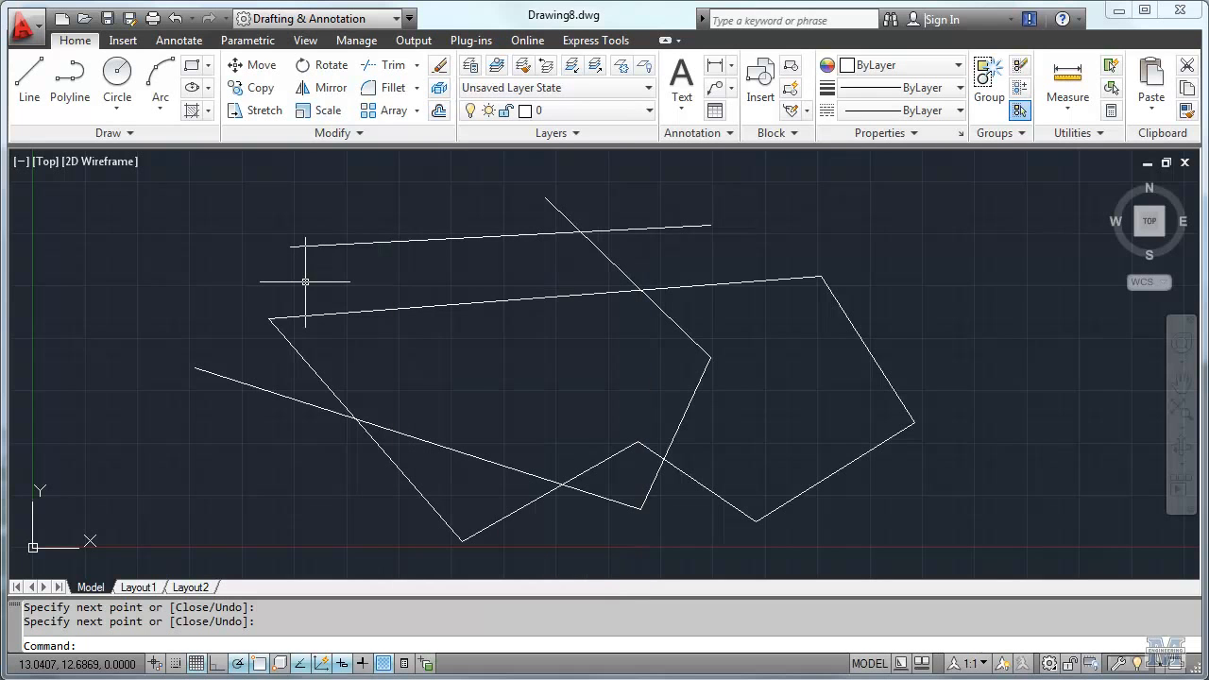
pyautogui.scroll(-2, 571, 401)
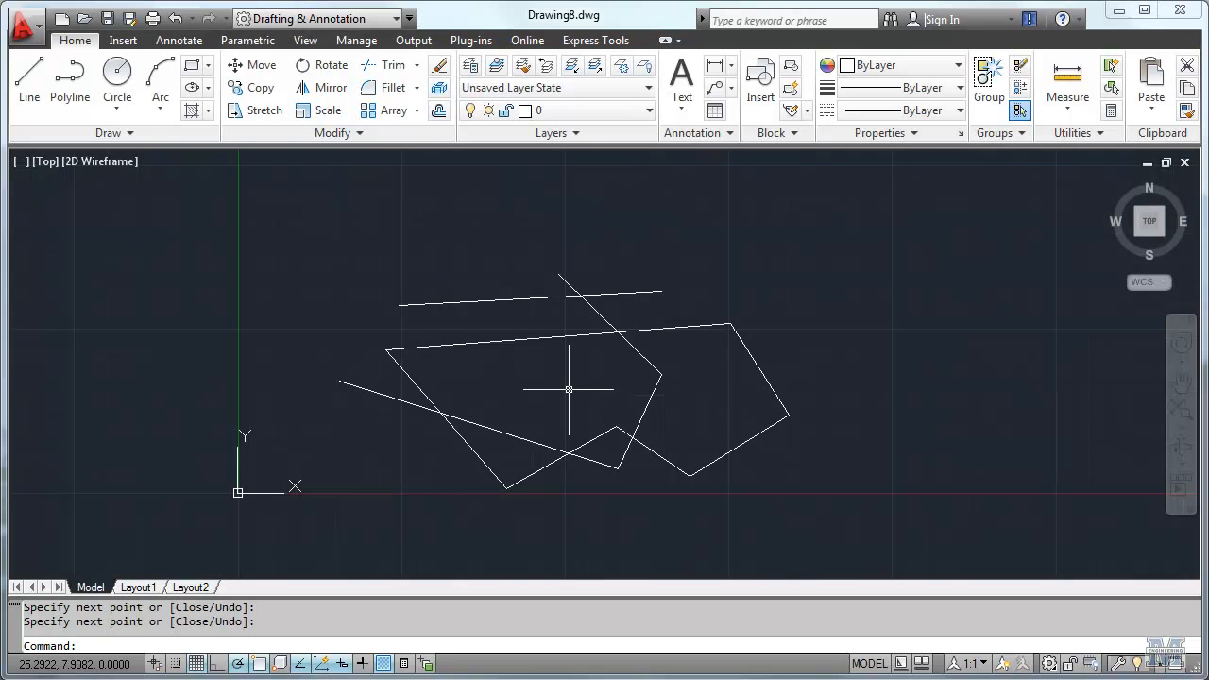
pyautogui.moveTo(568, 389); pyautogui.dragTo(568, 391, button='middle')
pyautogui.scroll(5, 569, 391)
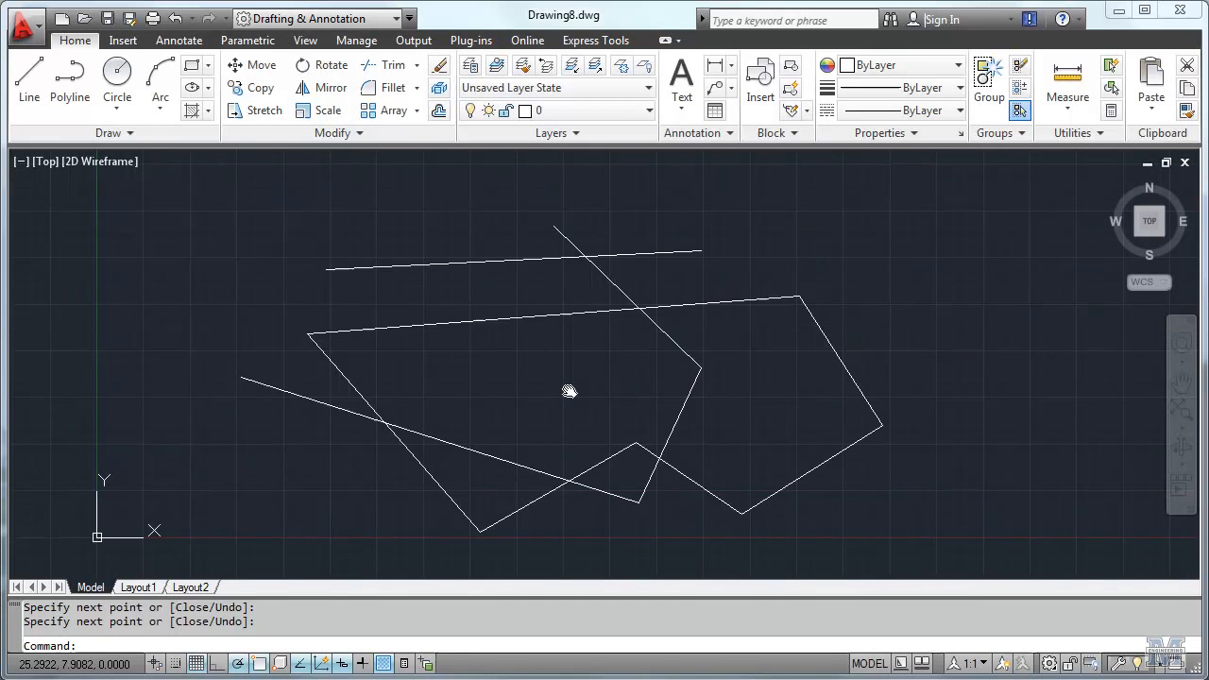
pyautogui.scroll(-6, 569, 391)
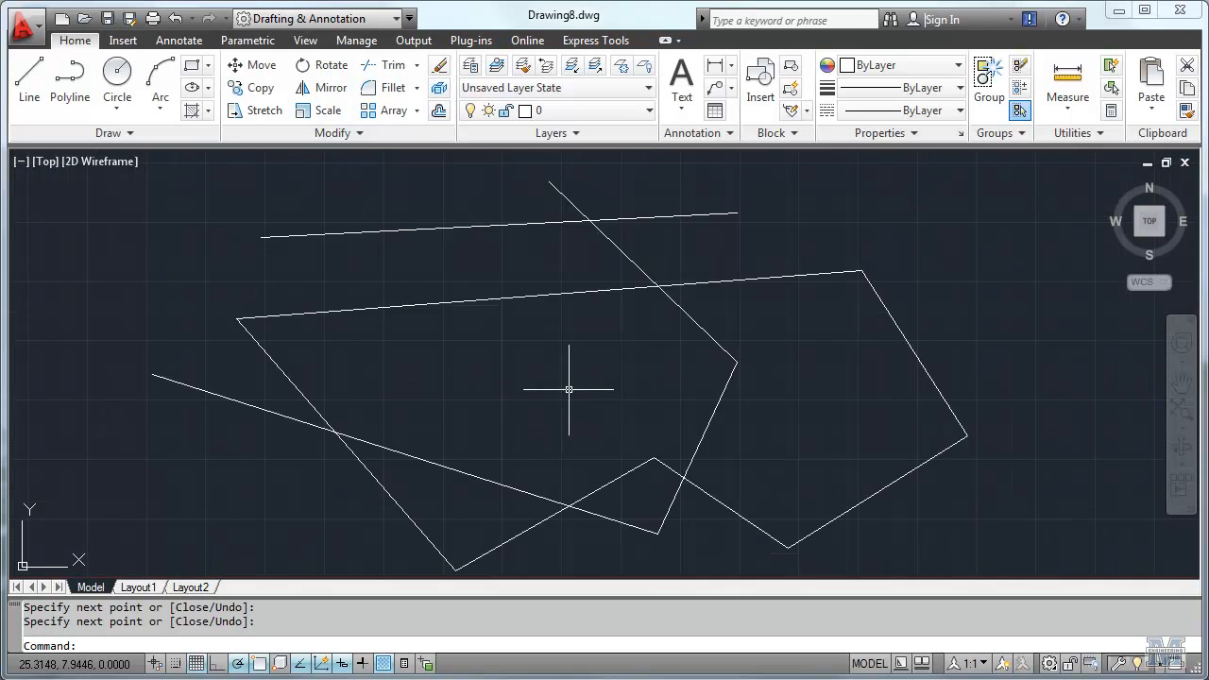
# Step: Practise zooming and panning around the drawn lines, and fit the whole drawing in view with the ZOOM Extents option
pyautogui.scroll(5, 568, 389)
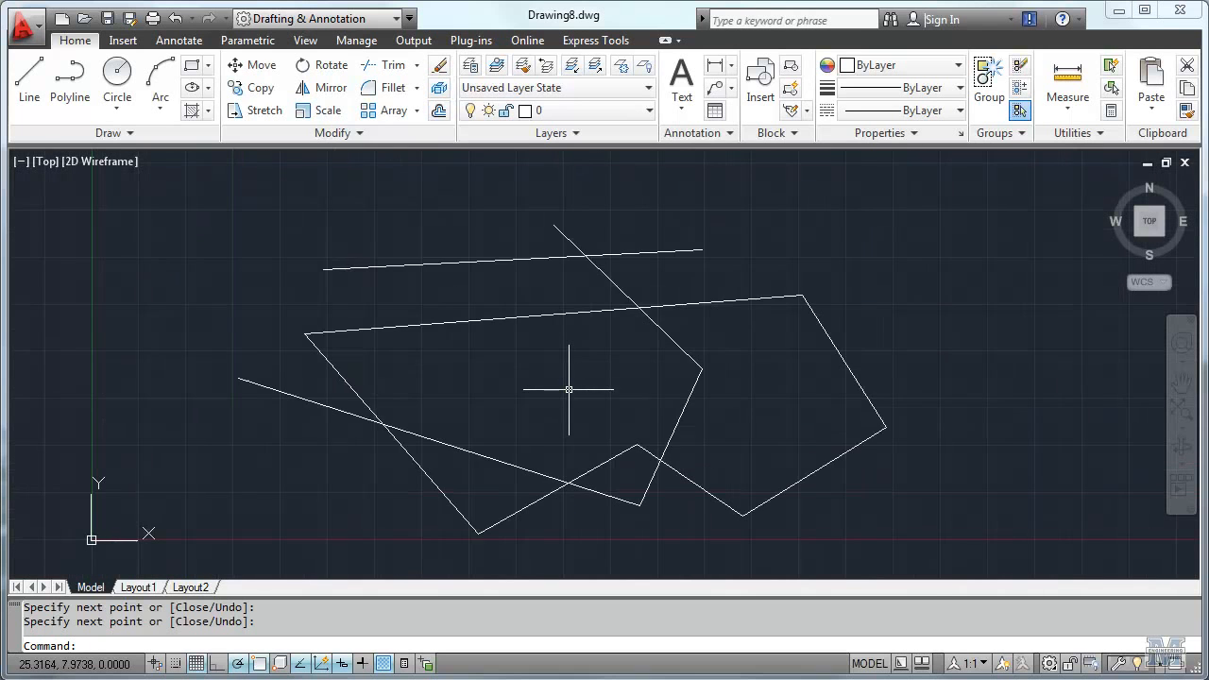
pyautogui.scroll(-4, 568, 389)
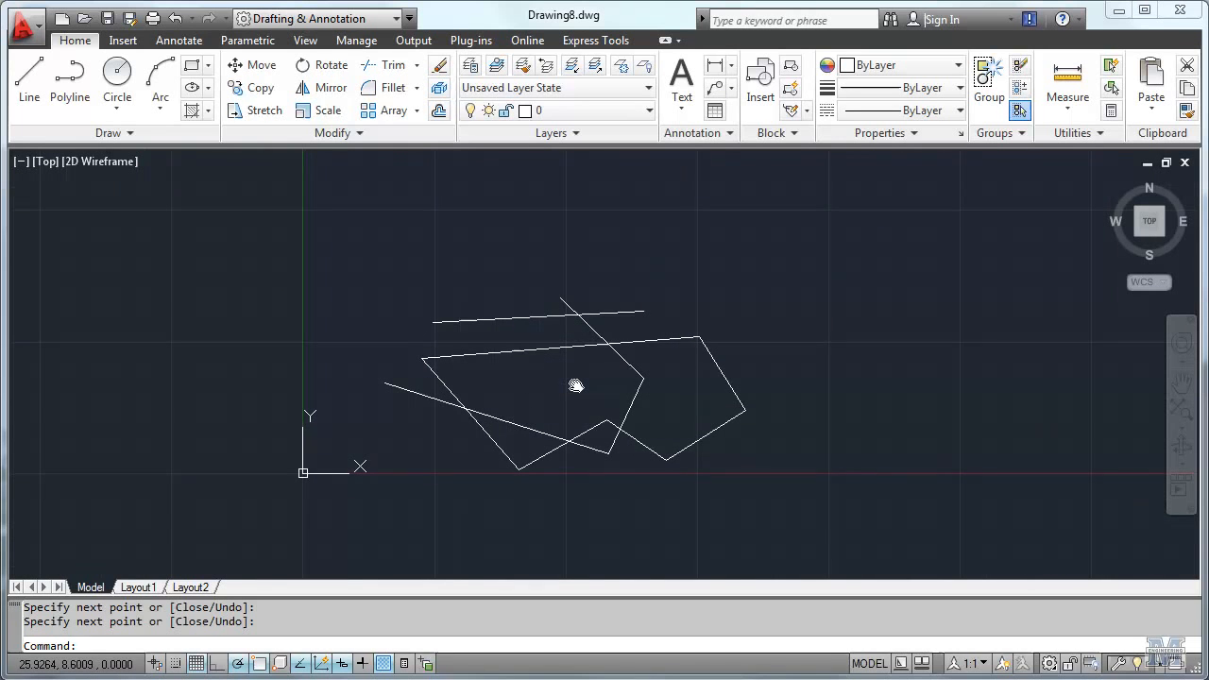
pyautogui.moveTo(576, 383)
pyautogui.mouseDown(button='middle')
pyautogui.moveTo(432, 483)
pyautogui.moveTo(550, 453)
pyautogui.moveTo(552, 317)
pyautogui.moveTo(431, 453)
pyautogui.moveTo(499, 386)
pyautogui.moveTo(472, 343)
pyautogui.mouseUp(button='middle')
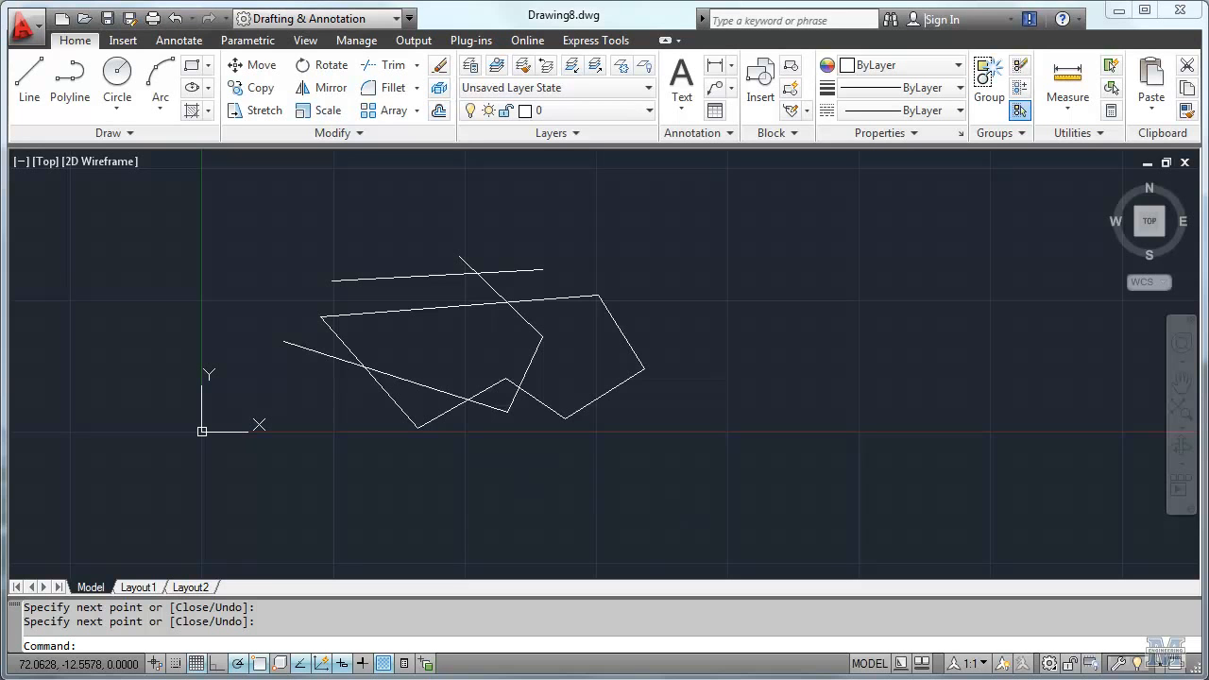
pyautogui.scroll(-3, 459, 421)
pyautogui.scroll(4, 458, 426)
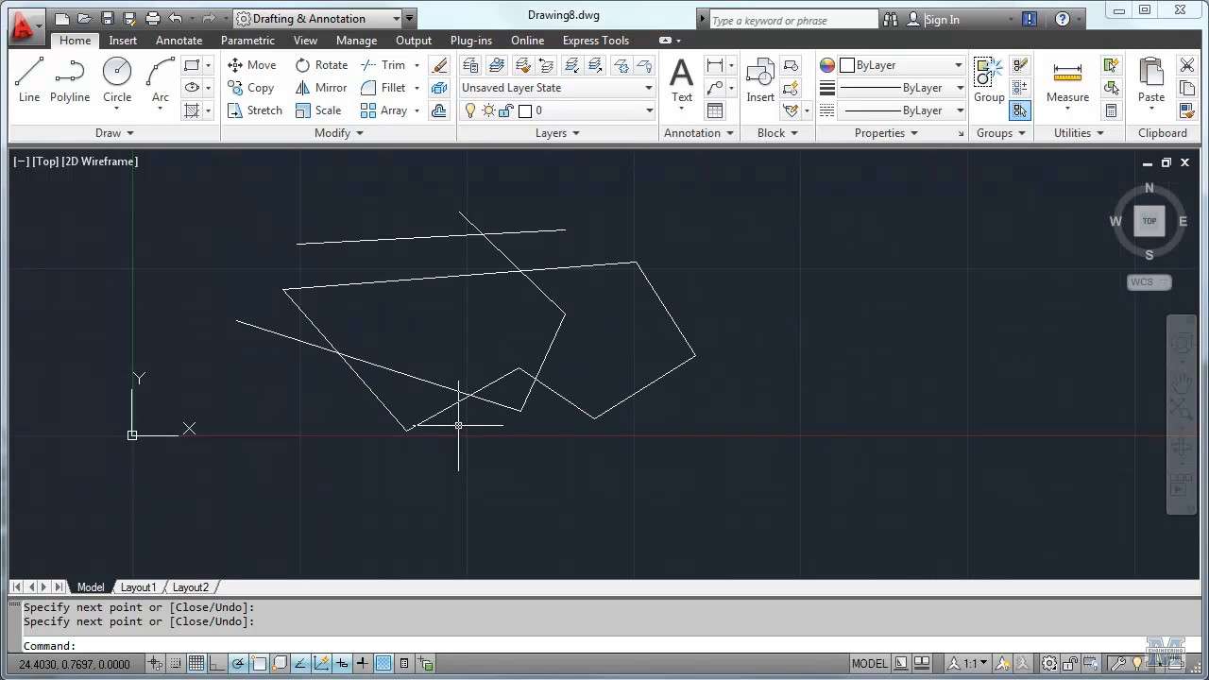
pyautogui.write('Z')
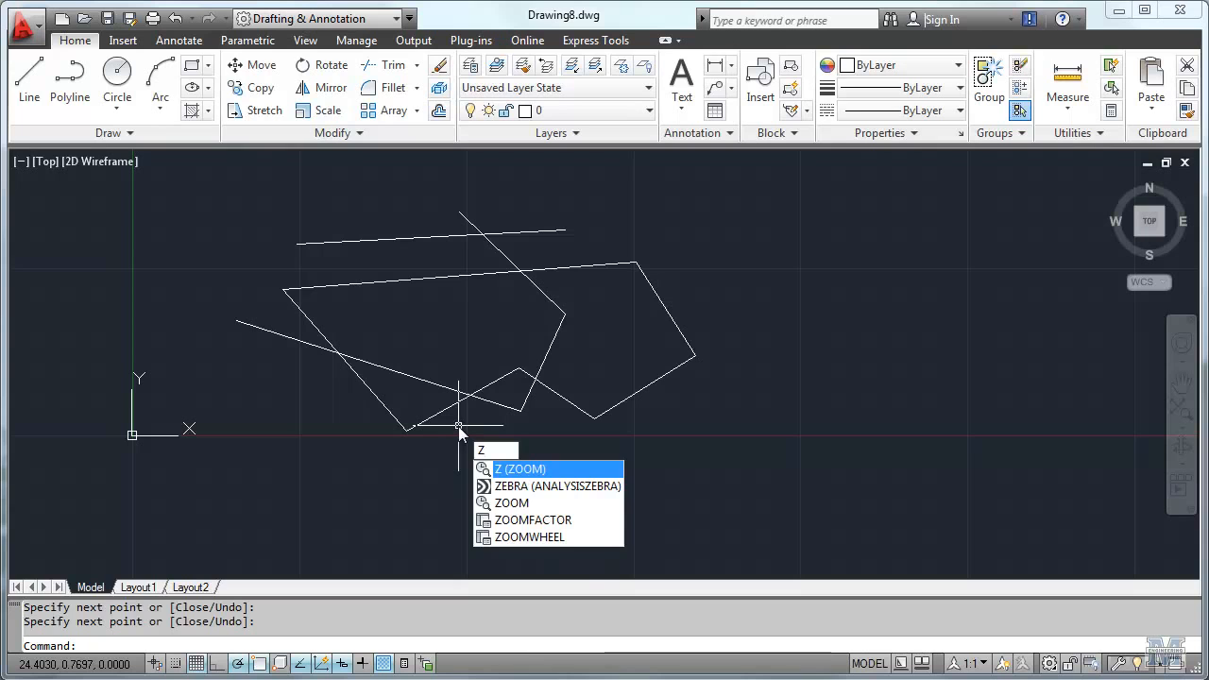
pyautogui.write('OOM')
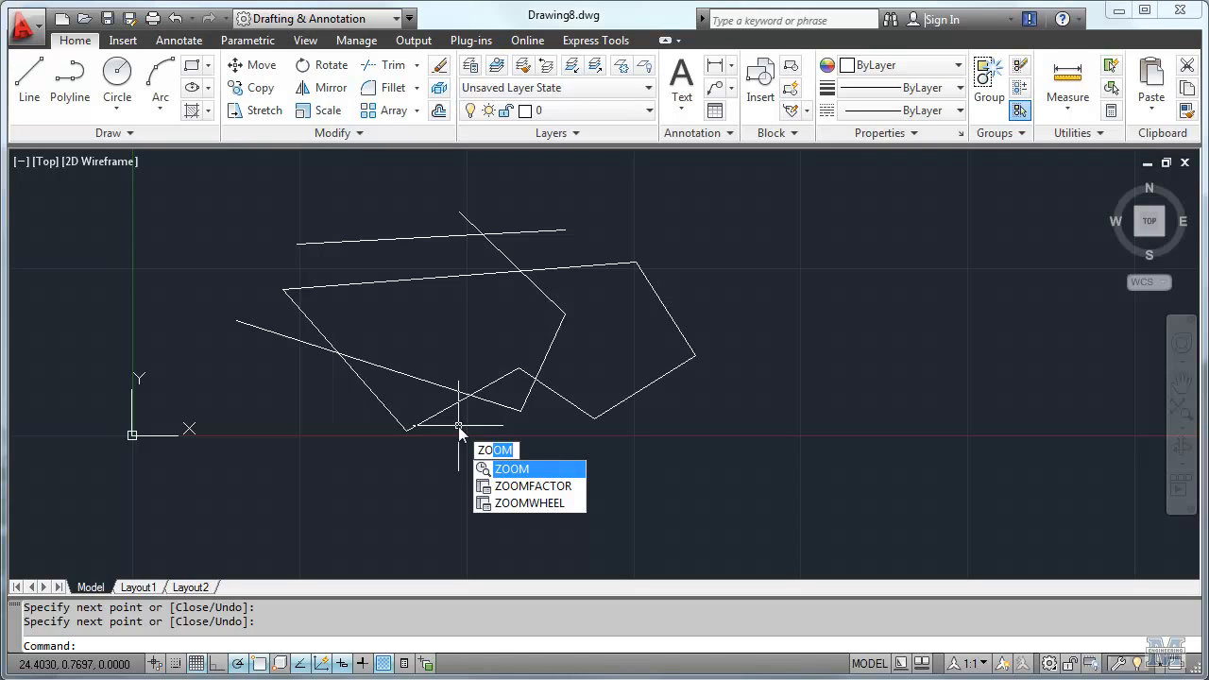
pyautogui.press('Return')
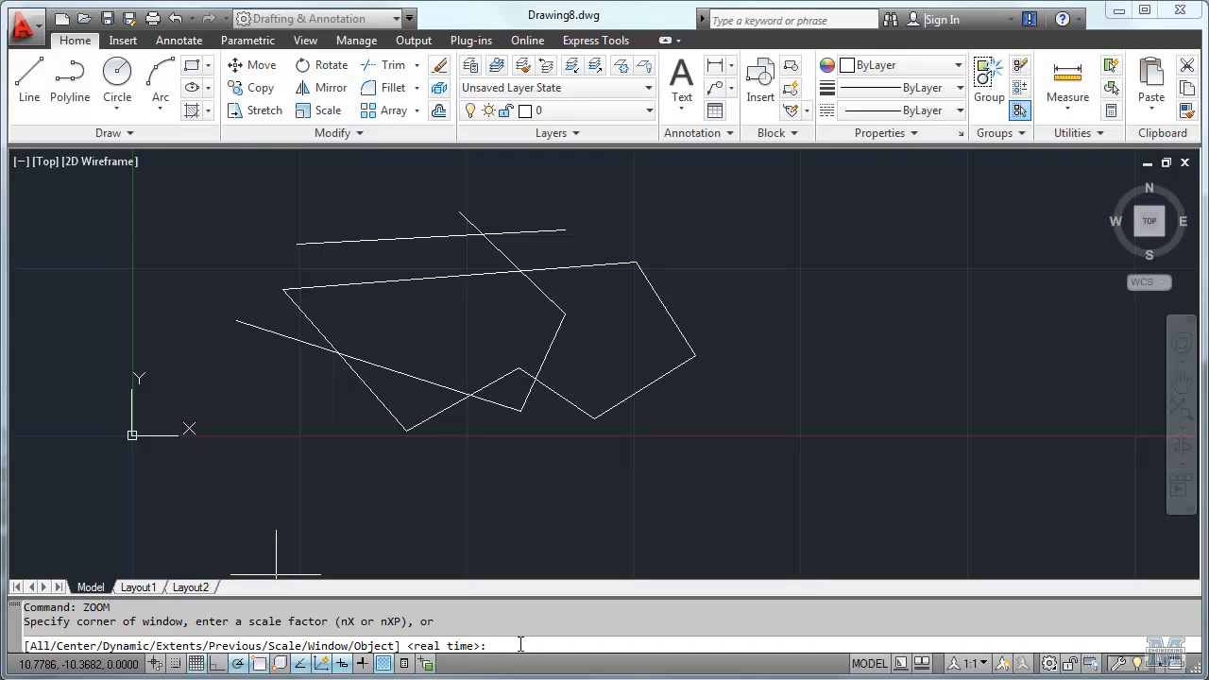
pyautogui.write('ex')
pyautogui.press('Return')
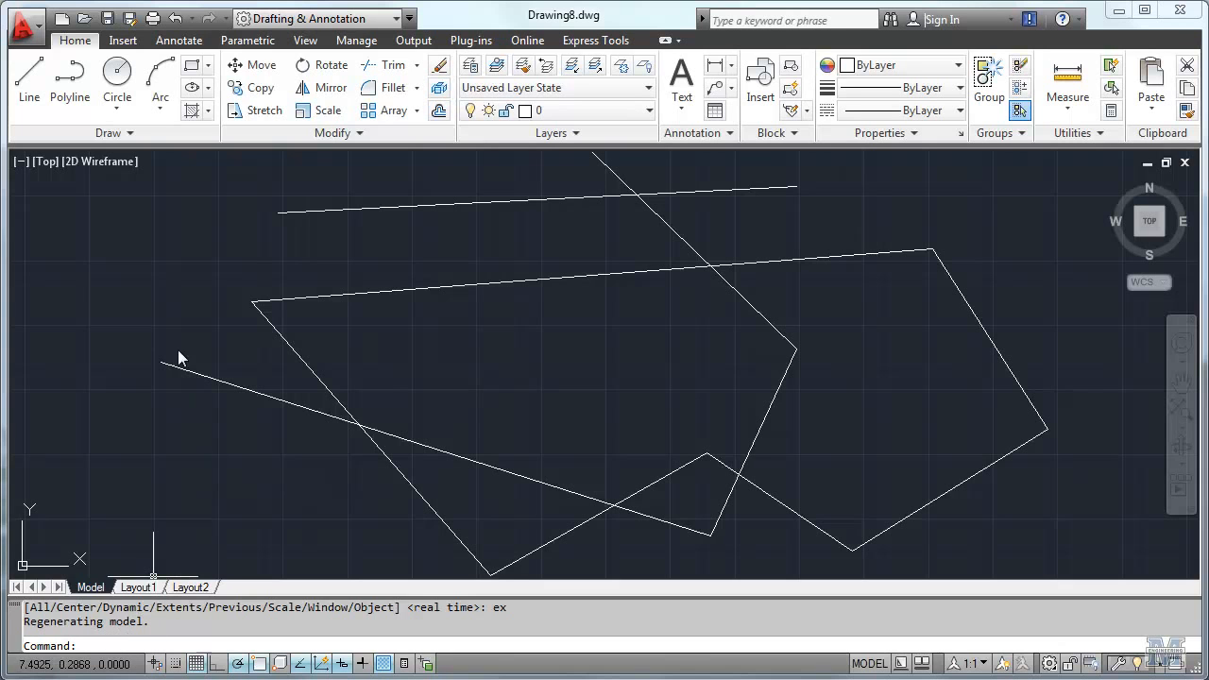
# Step: Look at the additional Draw tools and cycle the ribbon through its minimized display states back to the full ribbon
pyautogui.click(131, 134)
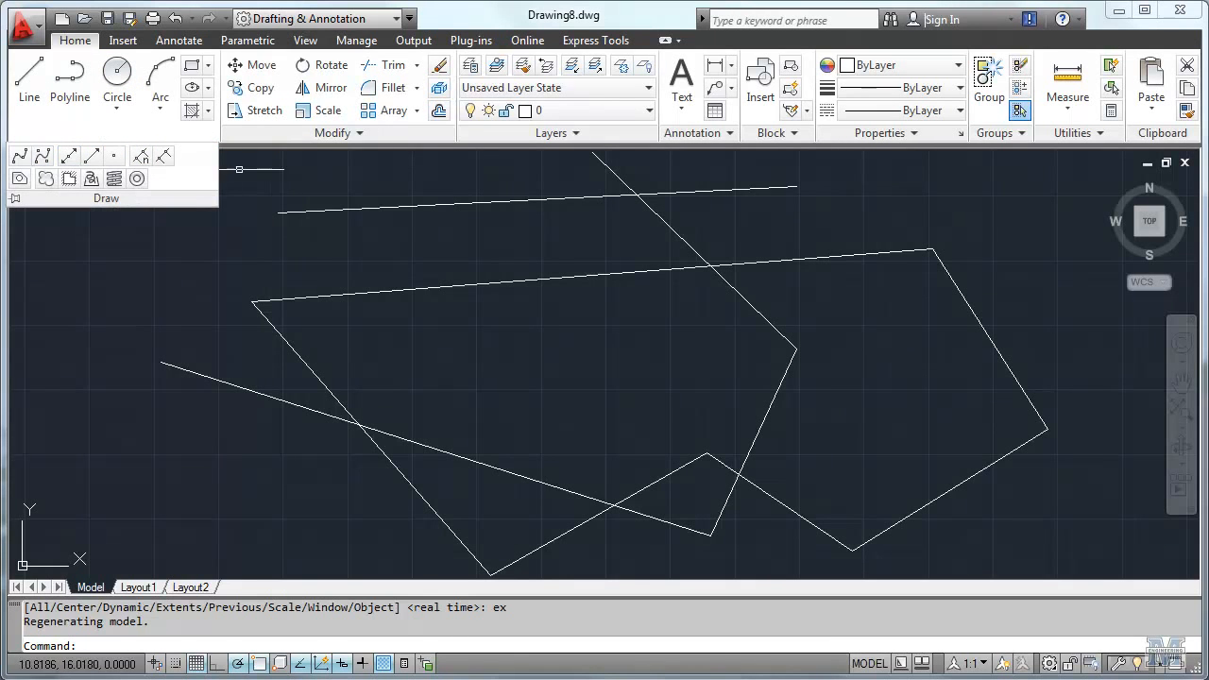
pyautogui.click(242, 164)
pyautogui.press('Escape')
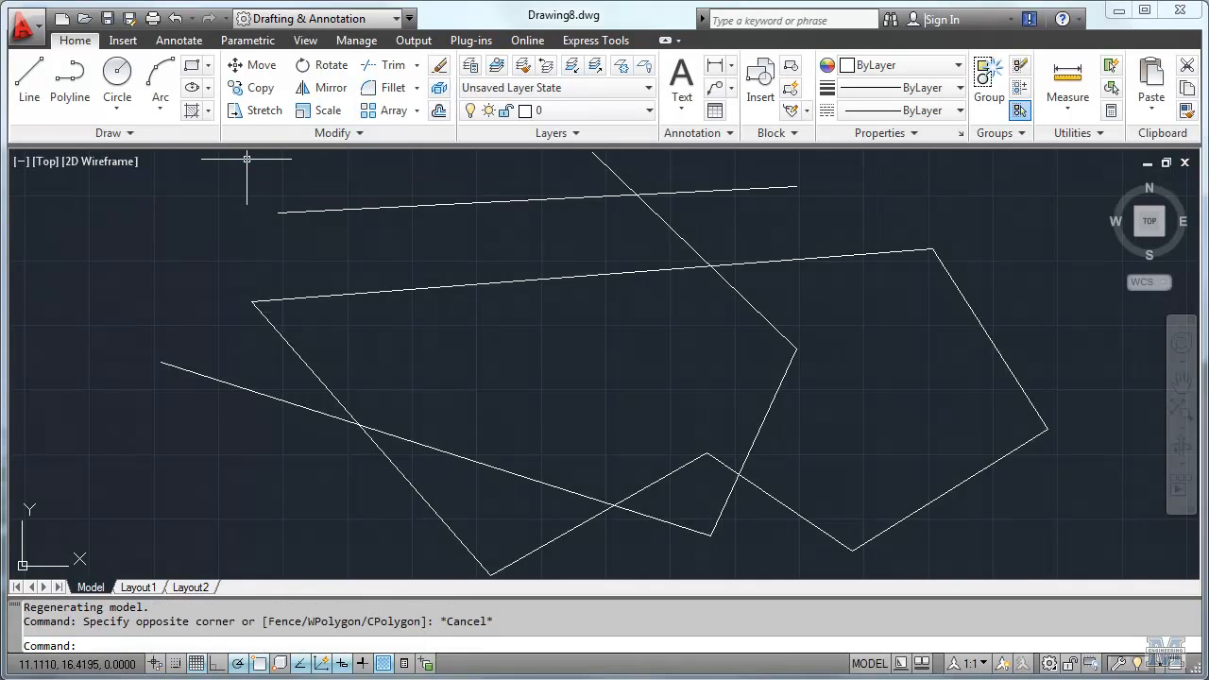
pyautogui.click(666, 42)
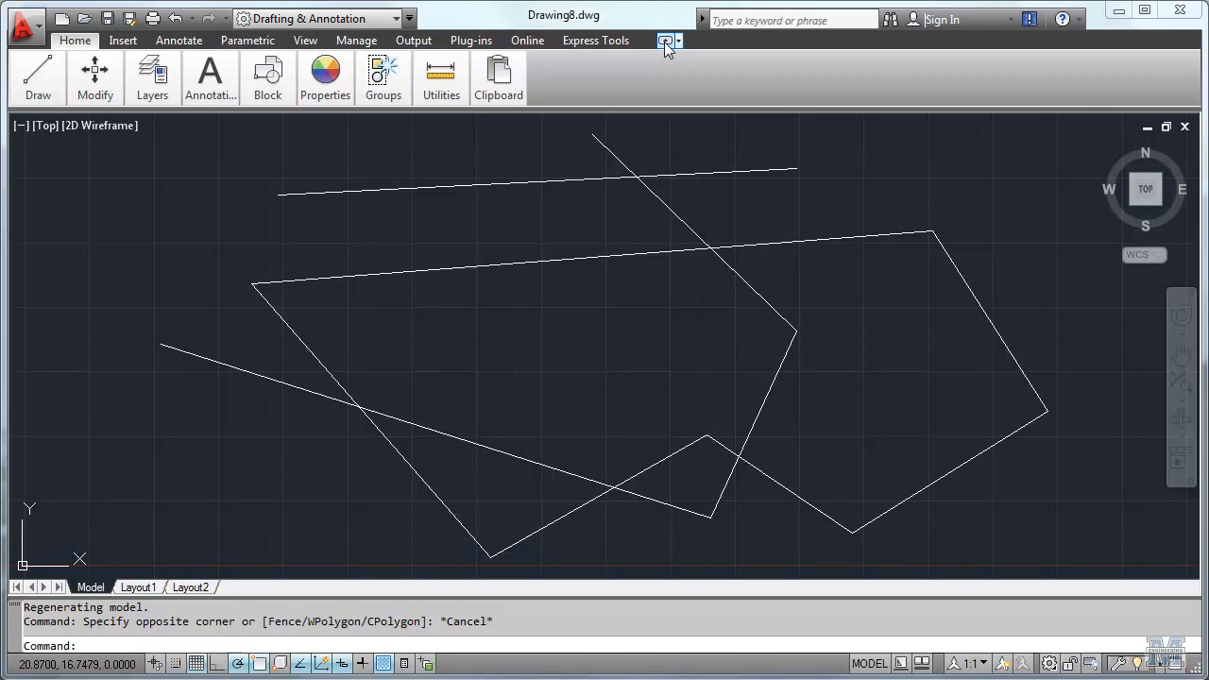
pyautogui.click(664, 40)
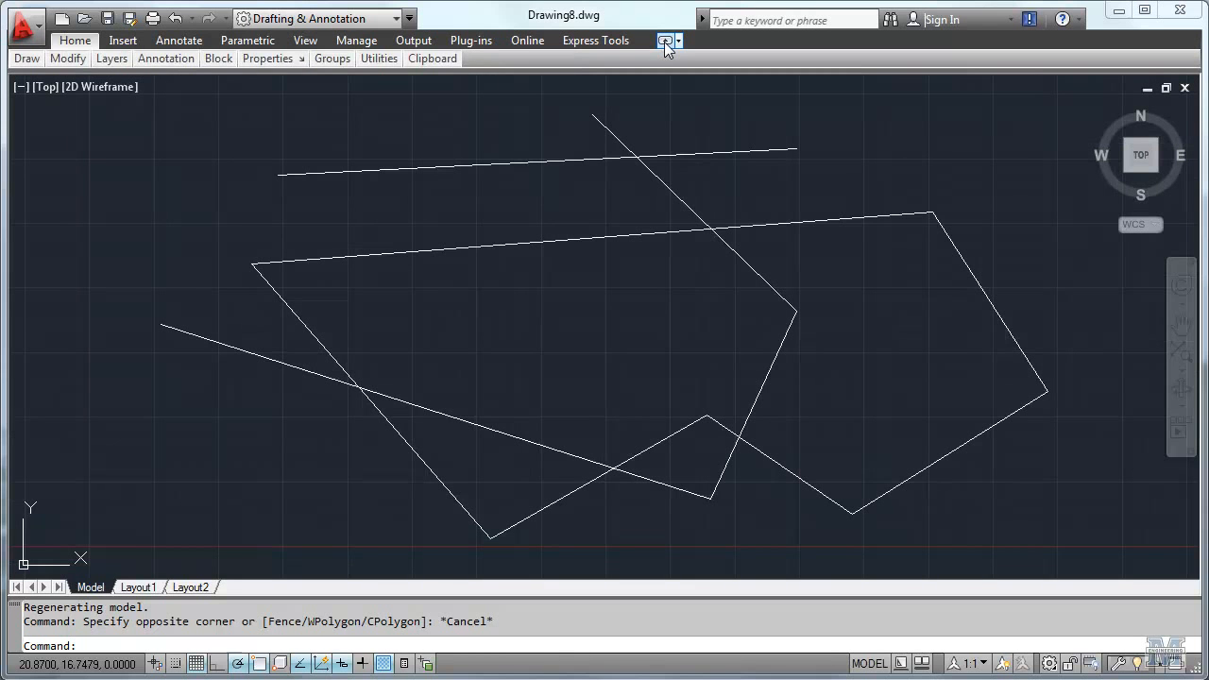
pyautogui.click(664, 41)
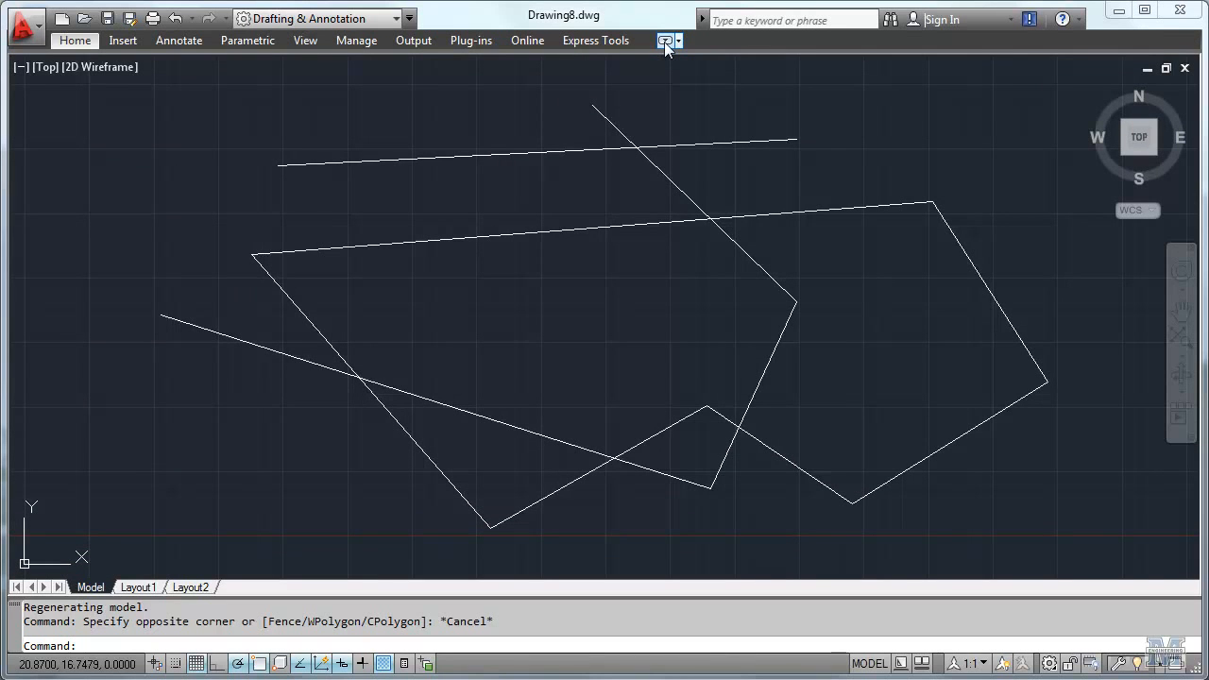
pyautogui.click(663, 41)
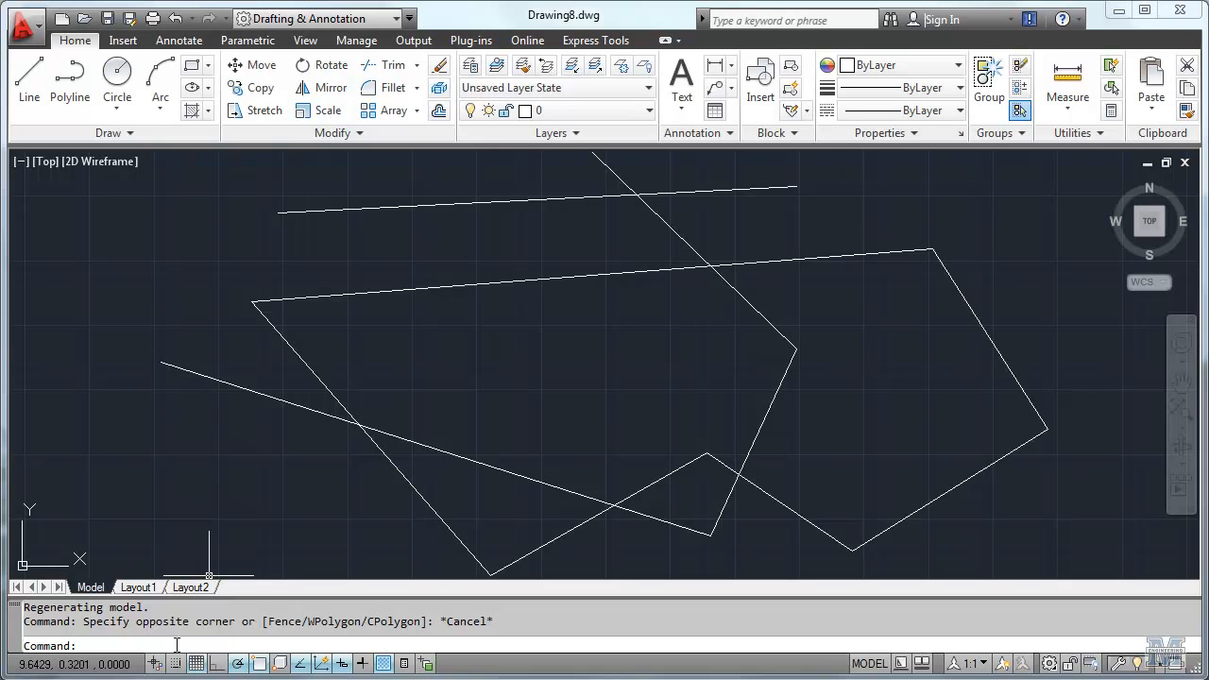
# Step: Set the MENUBAR system variable to 1 and look through the Insert commands of the classic pull-down menus
pyautogui.write('menubar')
pyautogui.press('Return')
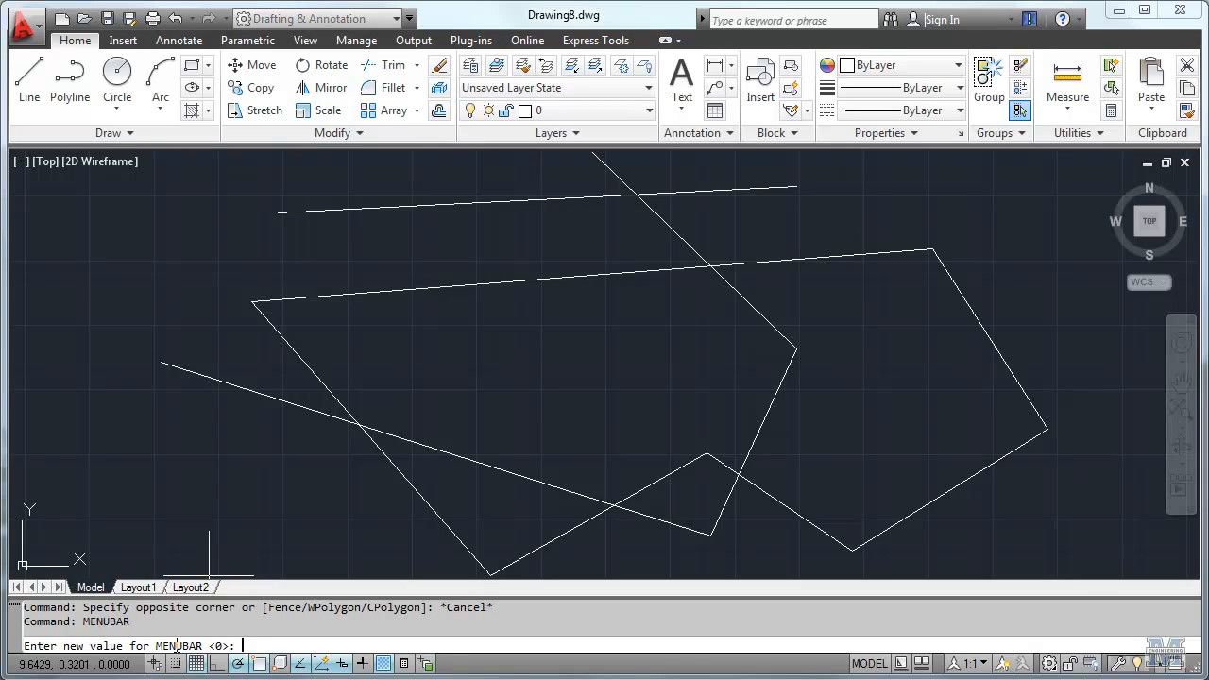
pyautogui.write('1')
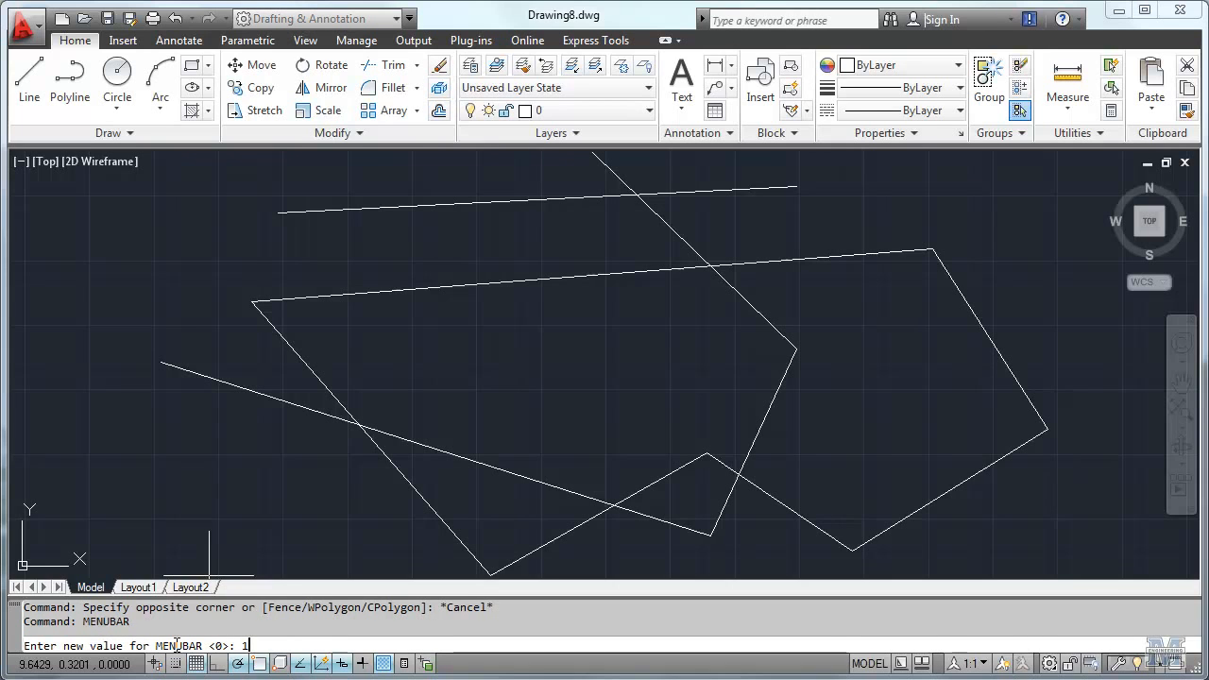
pyautogui.press('Return')
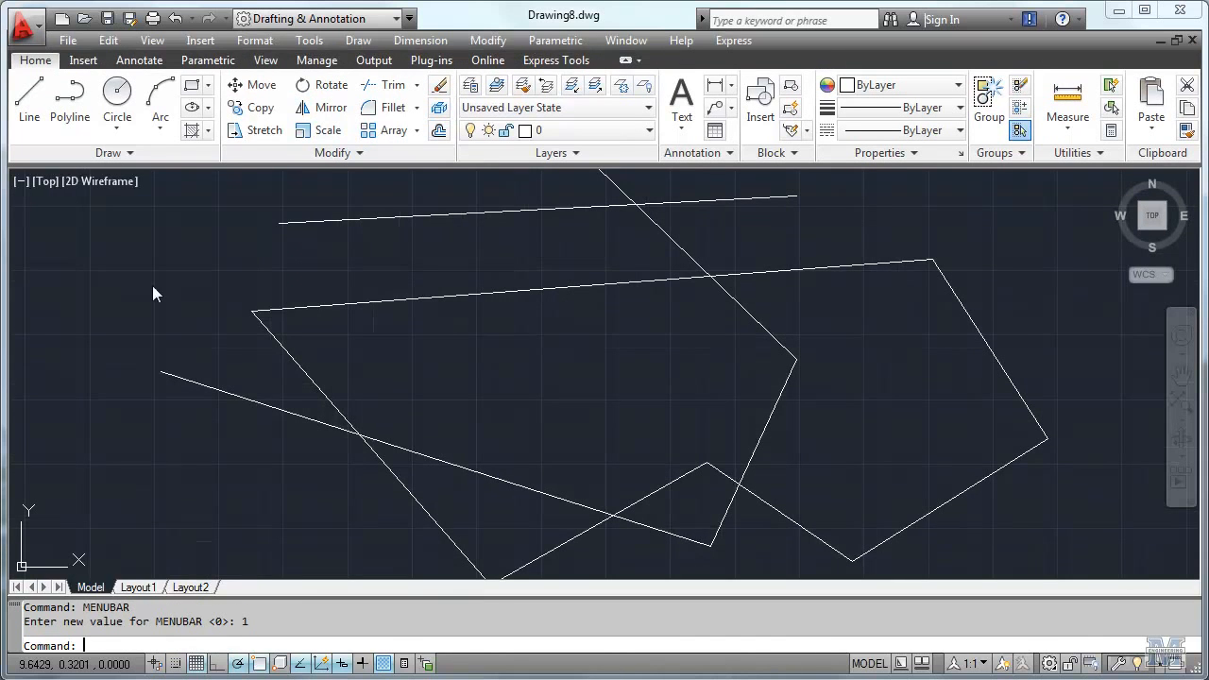
pyautogui.click(107, 41)
pyautogui.click(107, 41)
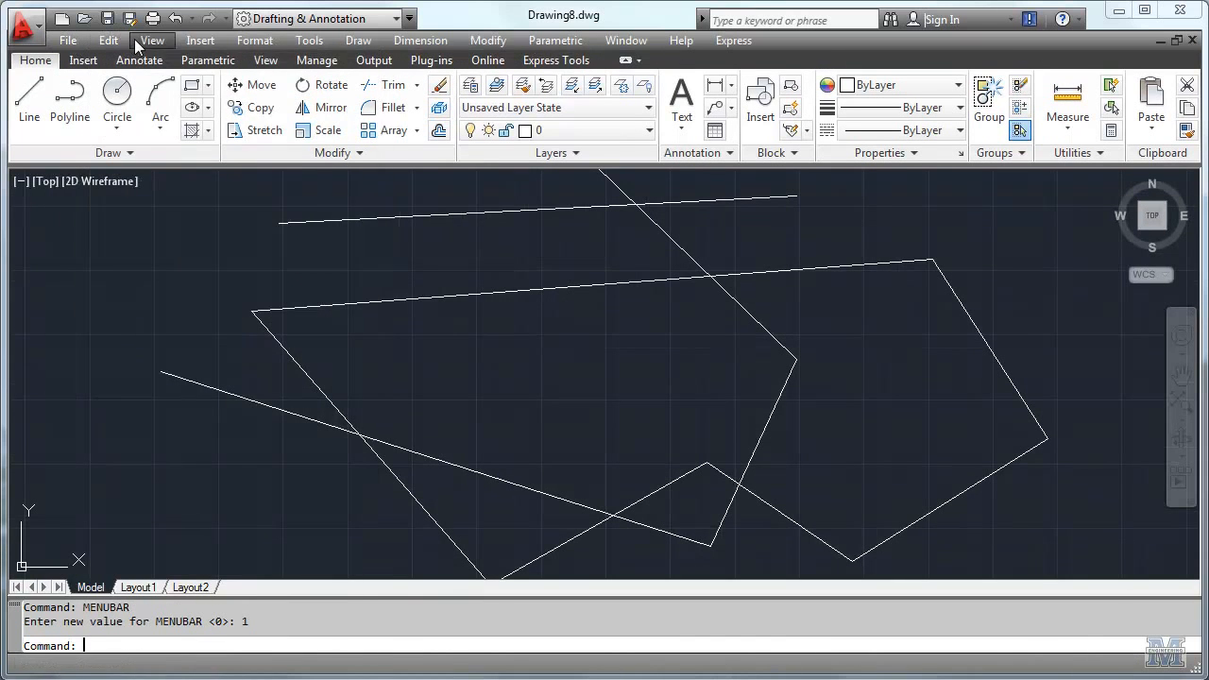
pyautogui.click(198, 40)
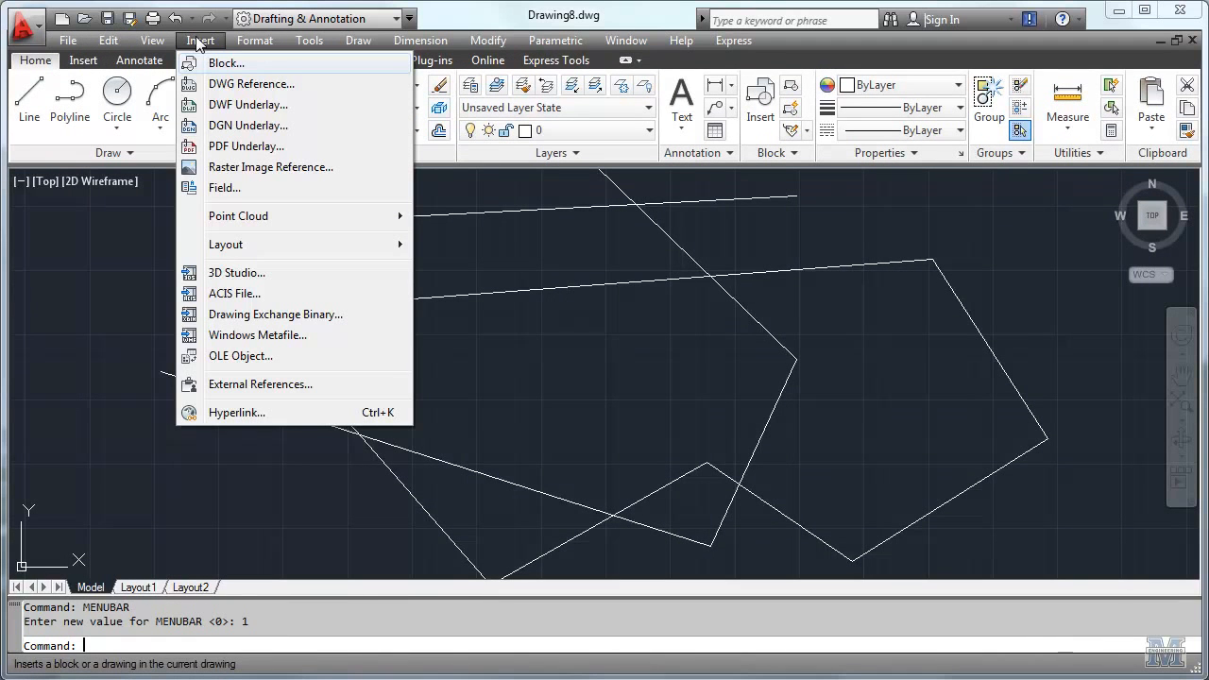
pyautogui.click(199, 41)
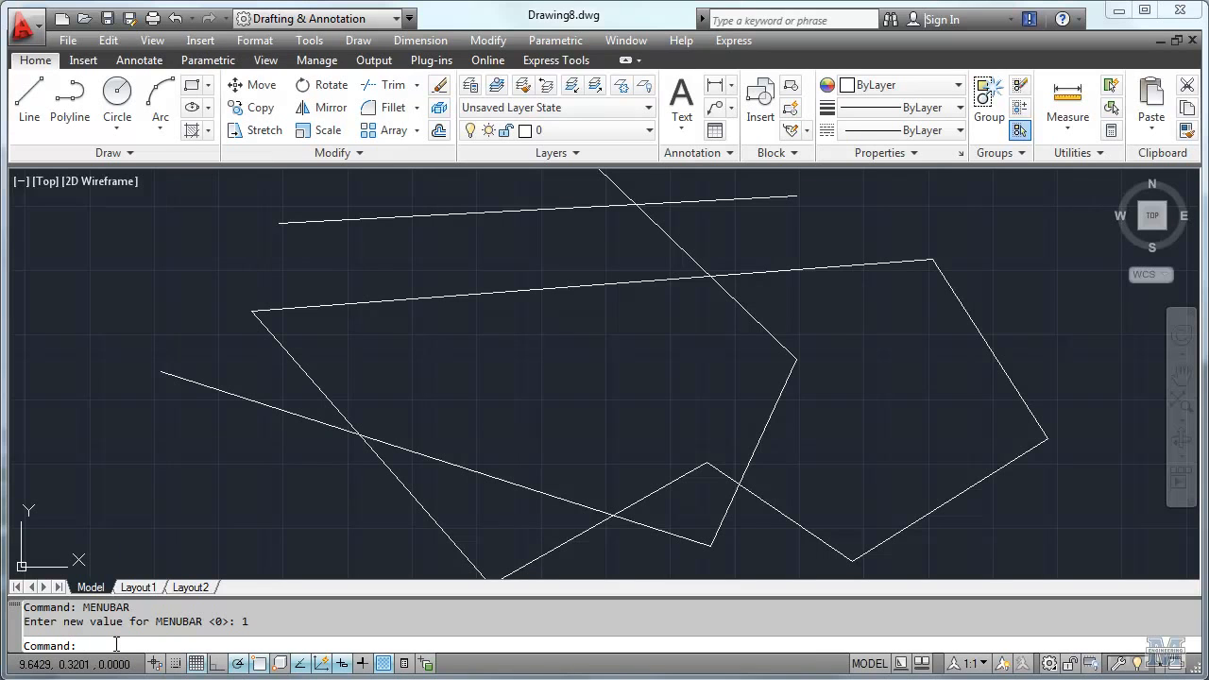
# Step: Hide the classic pull-down menus again by setting the MENUBAR system variable to 0
pyautogui.write('menubar')
pyautogui.press('Return')
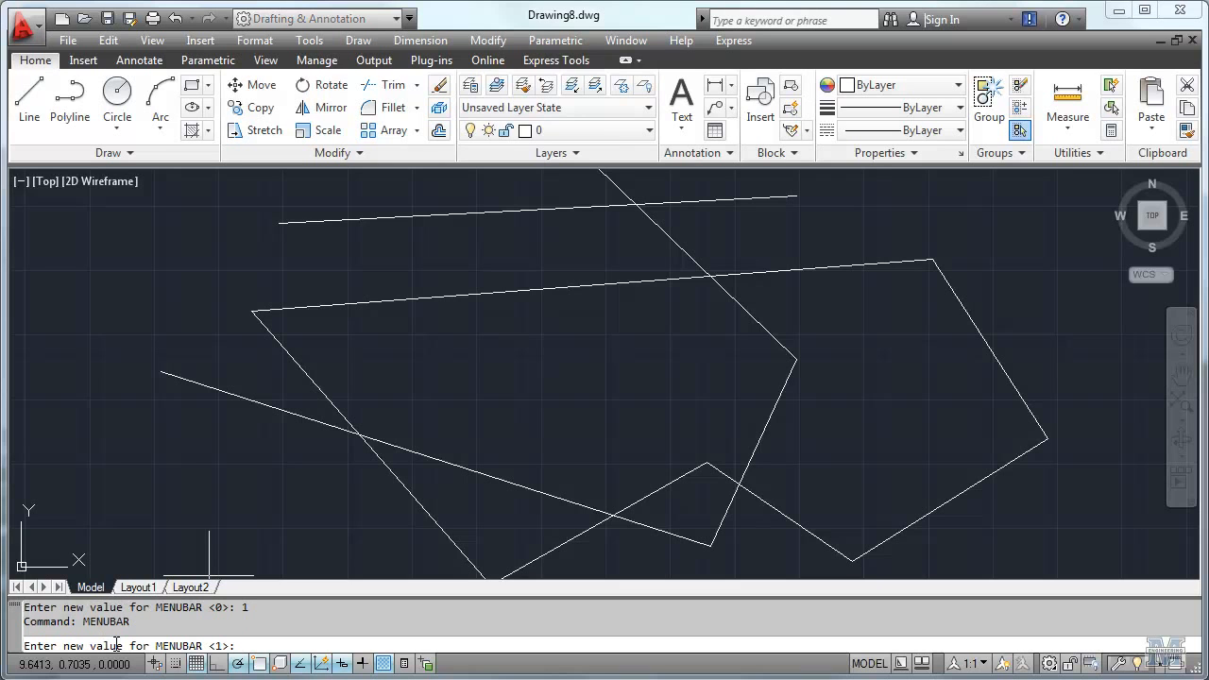
pyautogui.write('0')
pyautogui.press('Return')
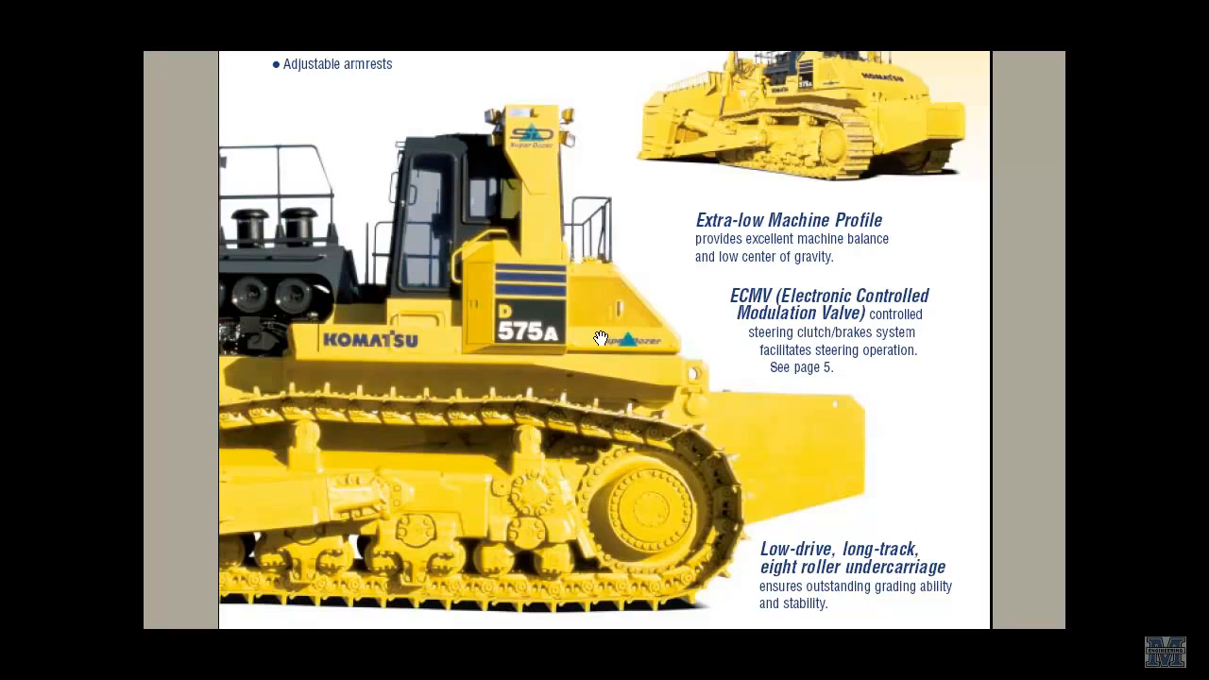
pyautogui.scroll(5, 600, 338)
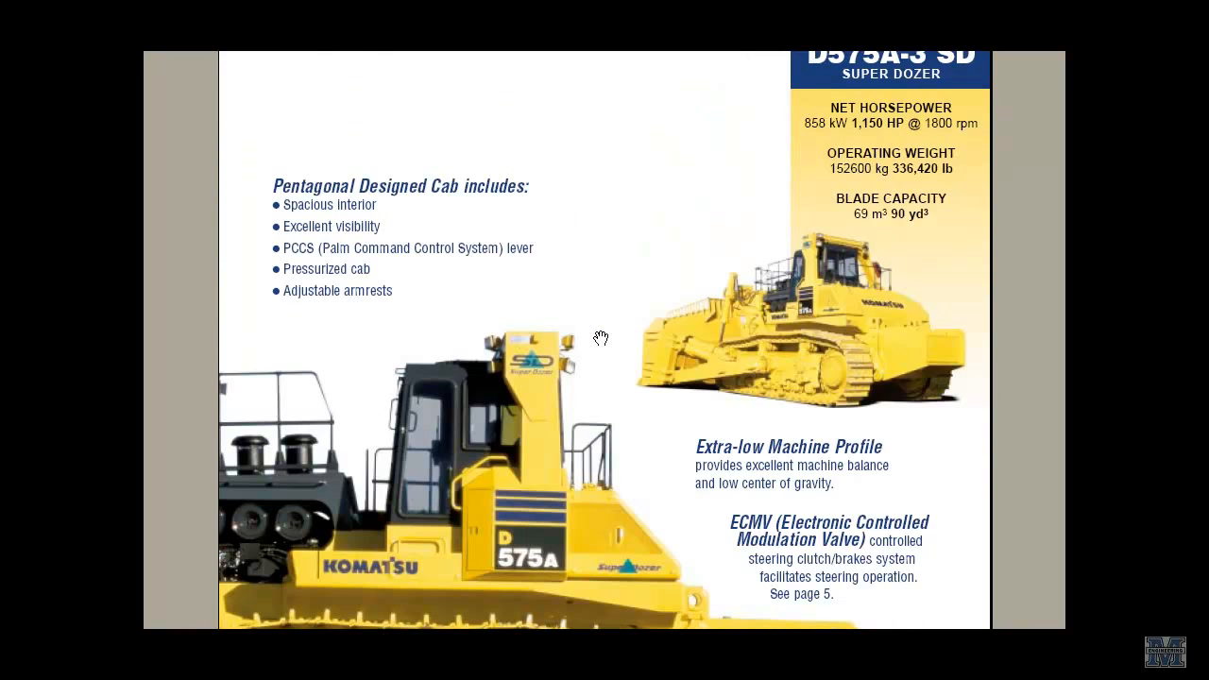
pyautogui.scroll(1, 601, 338)
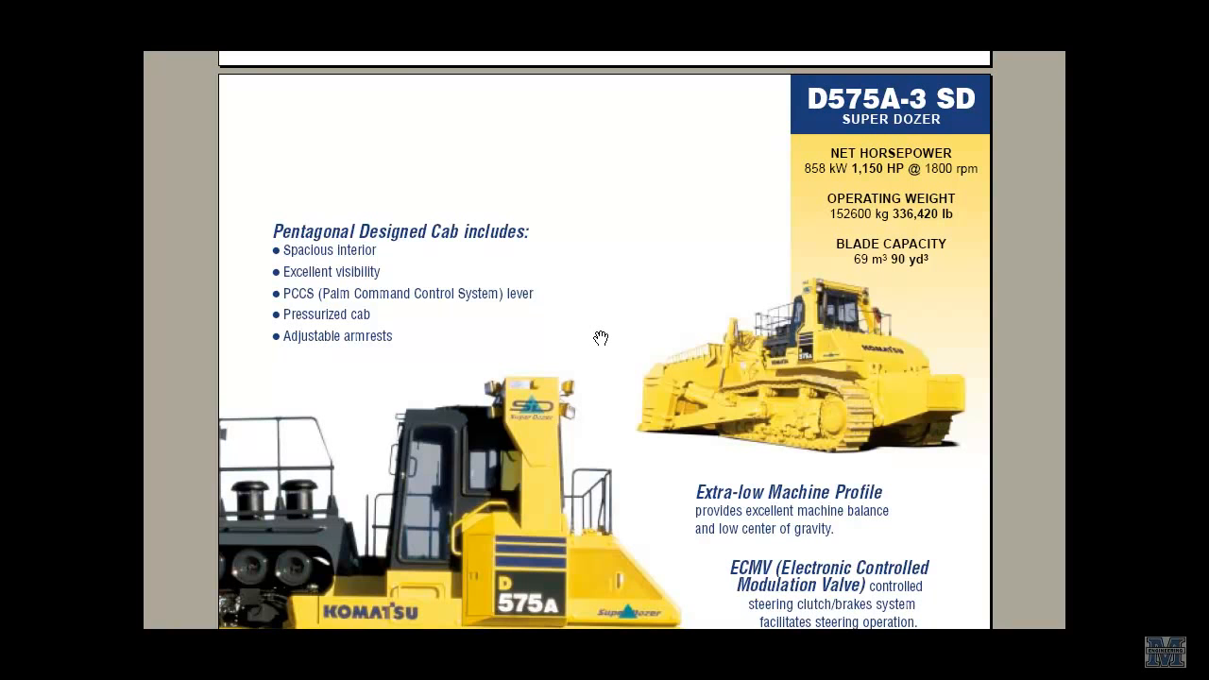
pyautogui.scroll(8, 601, 339)
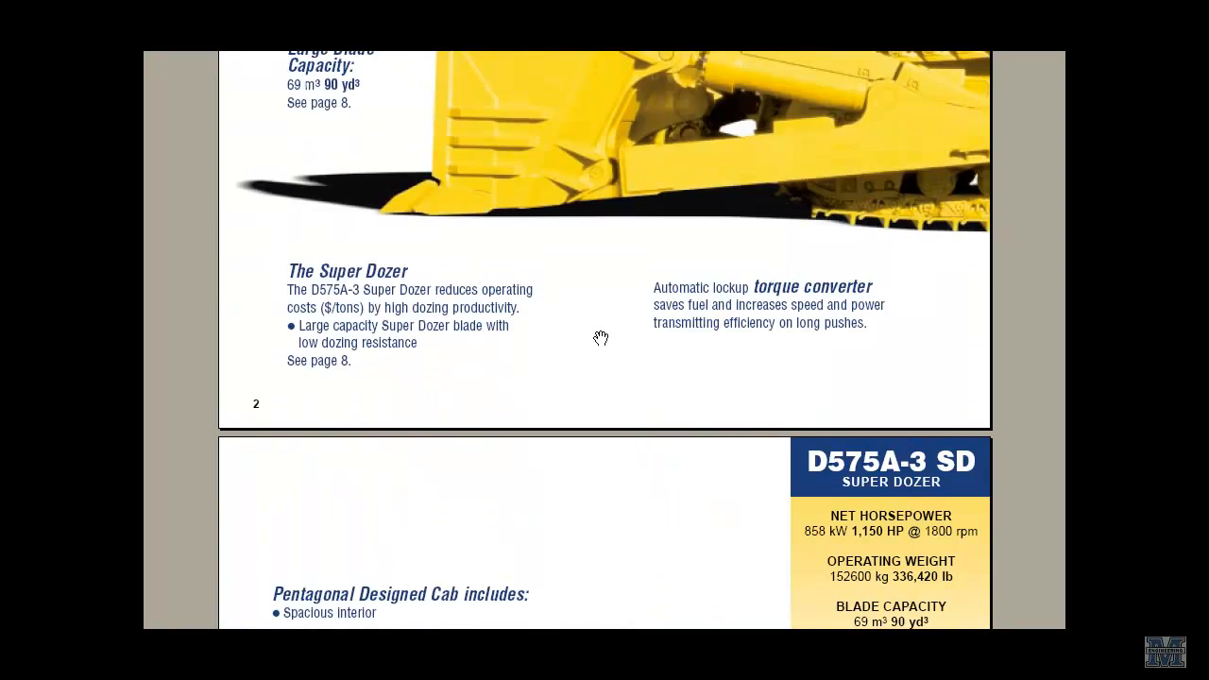
pyautogui.scroll(8, 601, 338)
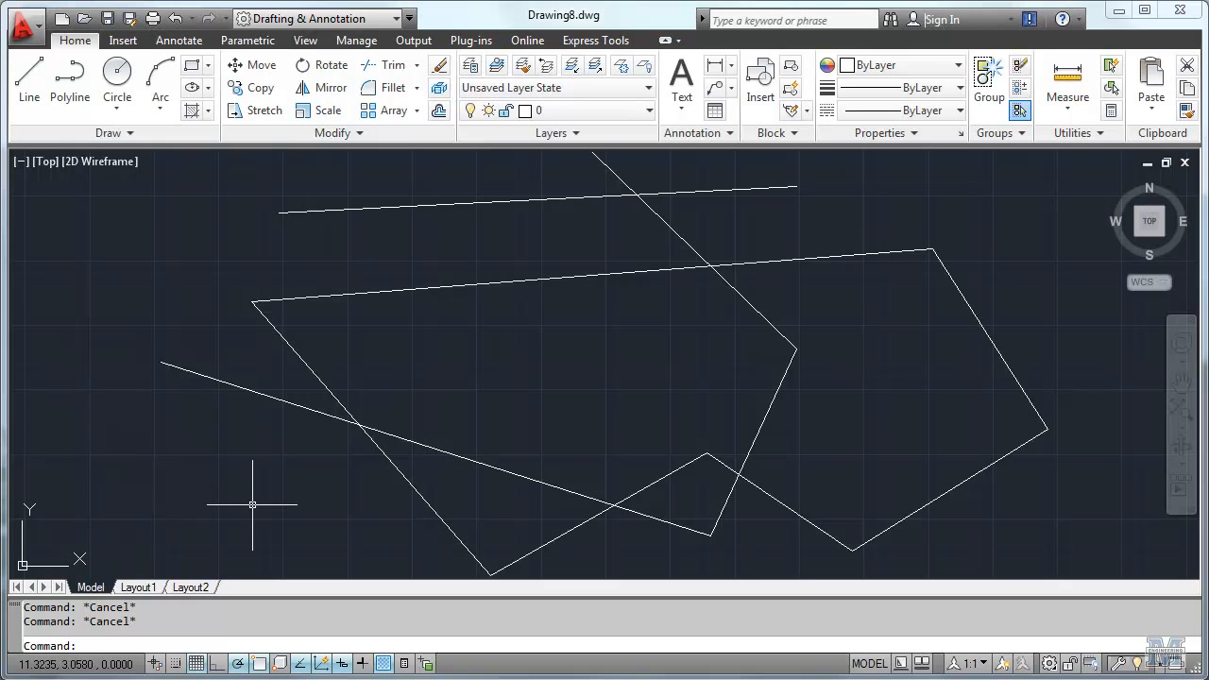
# Step: Start a line and switch Dynamic Input off and back on to compare the prompts at the cursor
pyautogui.click(29, 79)
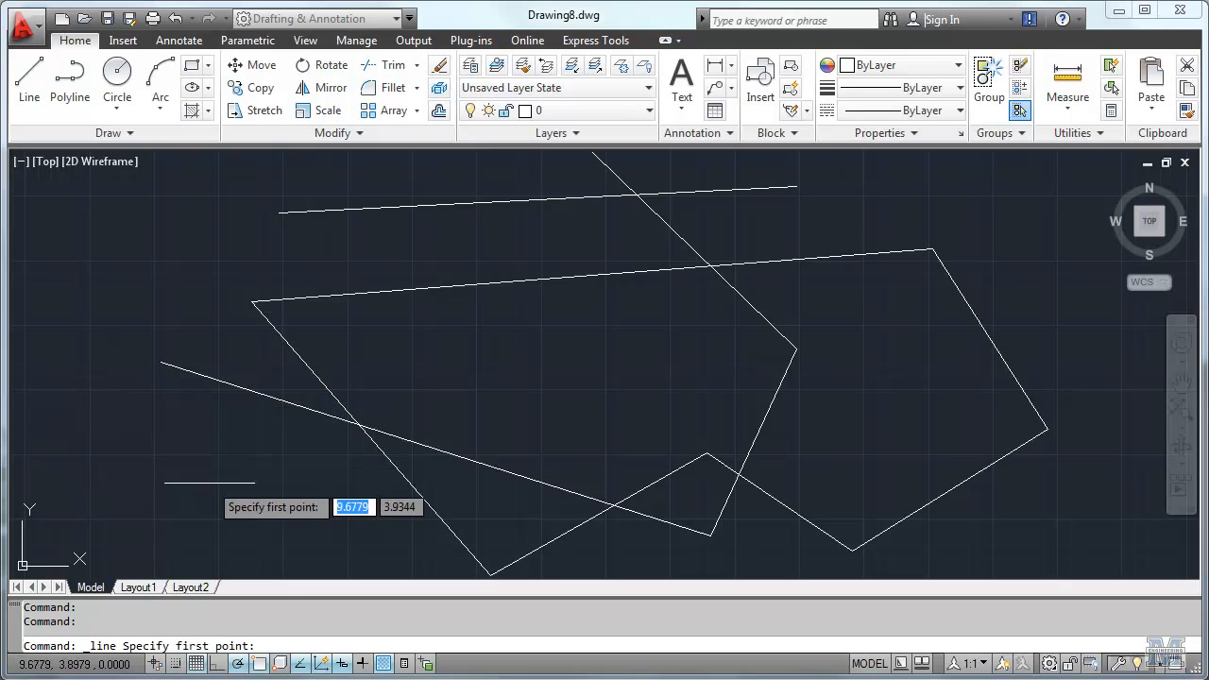
pyautogui.click(342, 665)
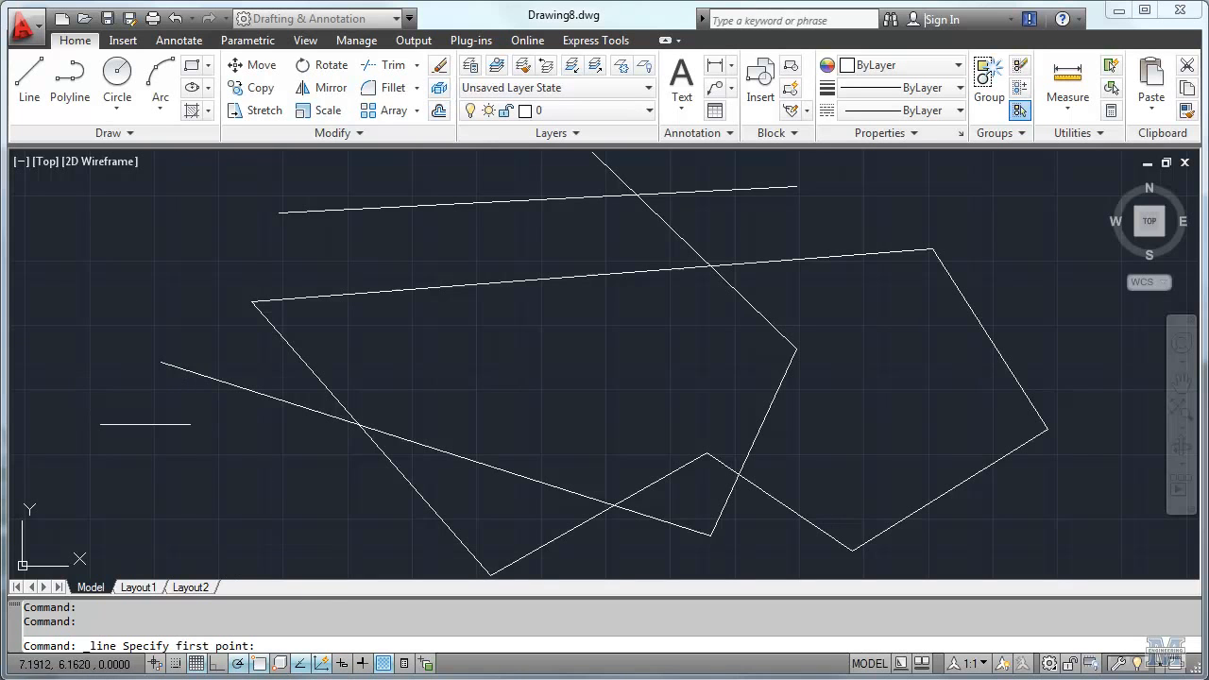
pyautogui.click(342, 664)
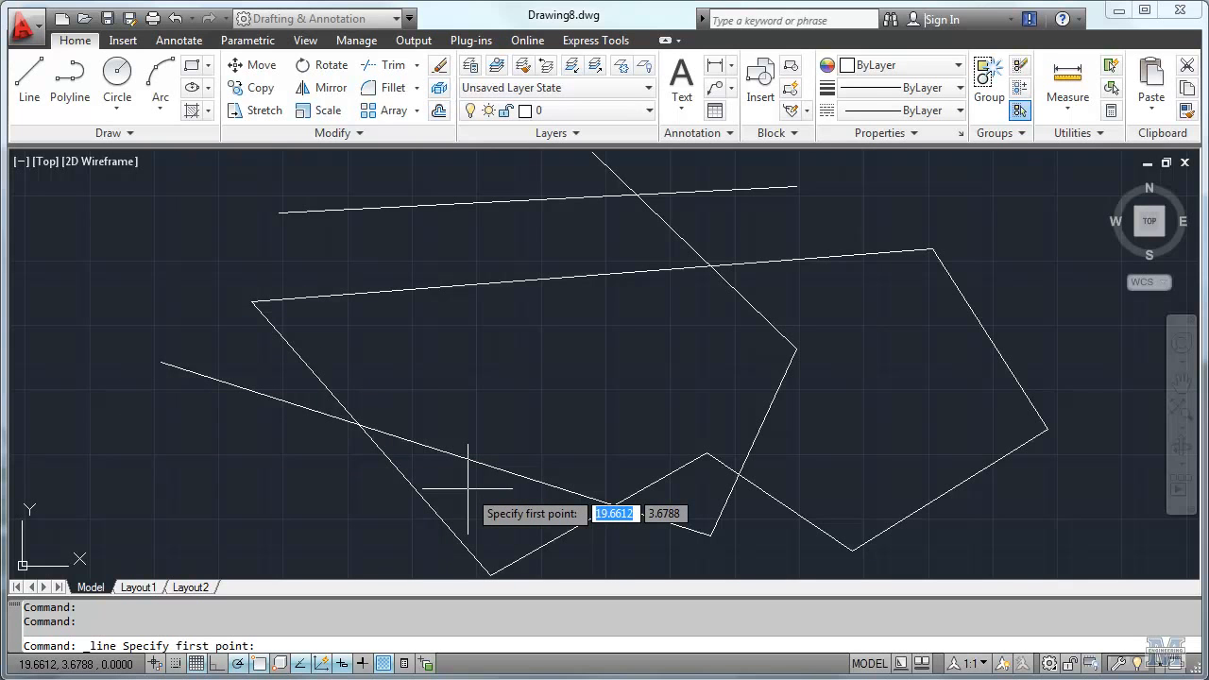
# Step: Draw a horizontal line segment 30 units long at 0° above the existing shapes, starting near their upper left
pyautogui.scroll(-2, 467, 488)
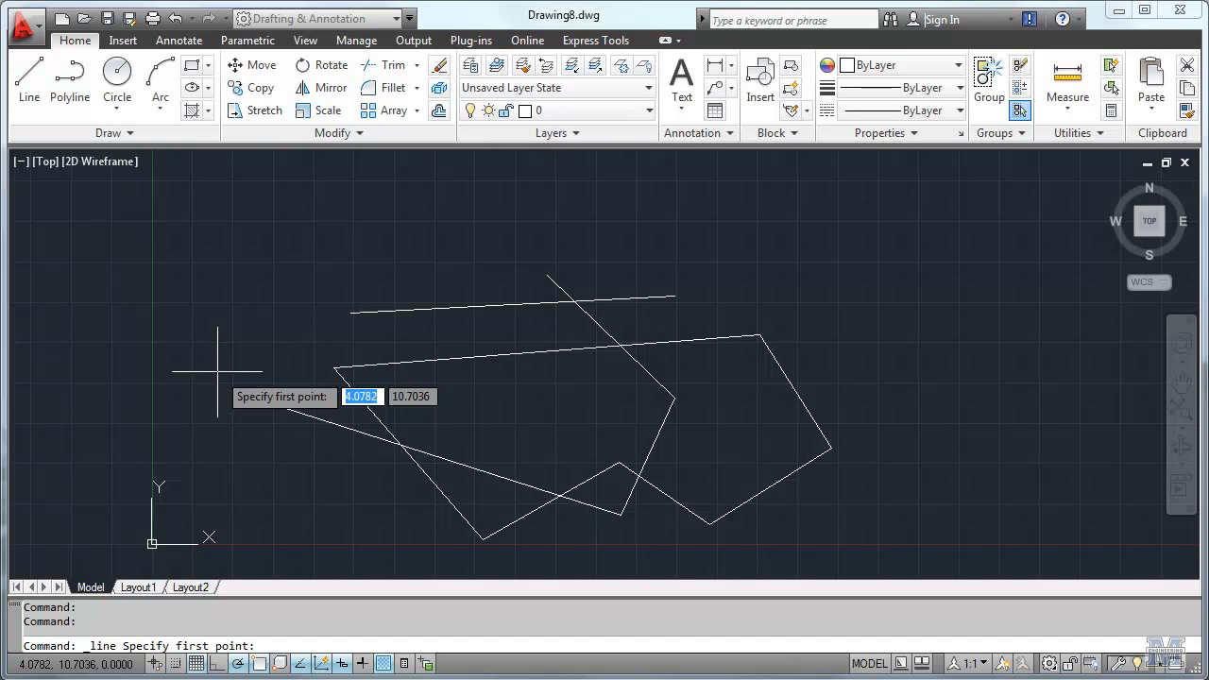
pyautogui.click(30, 112)
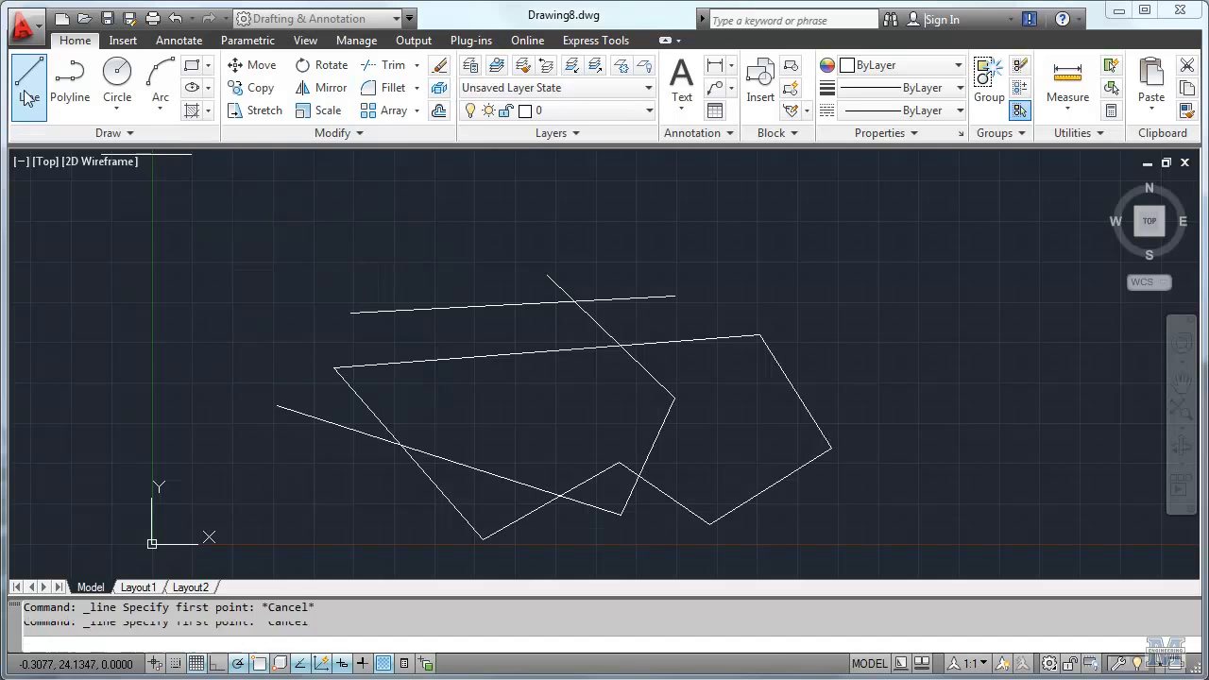
pyautogui.click(289, 270)
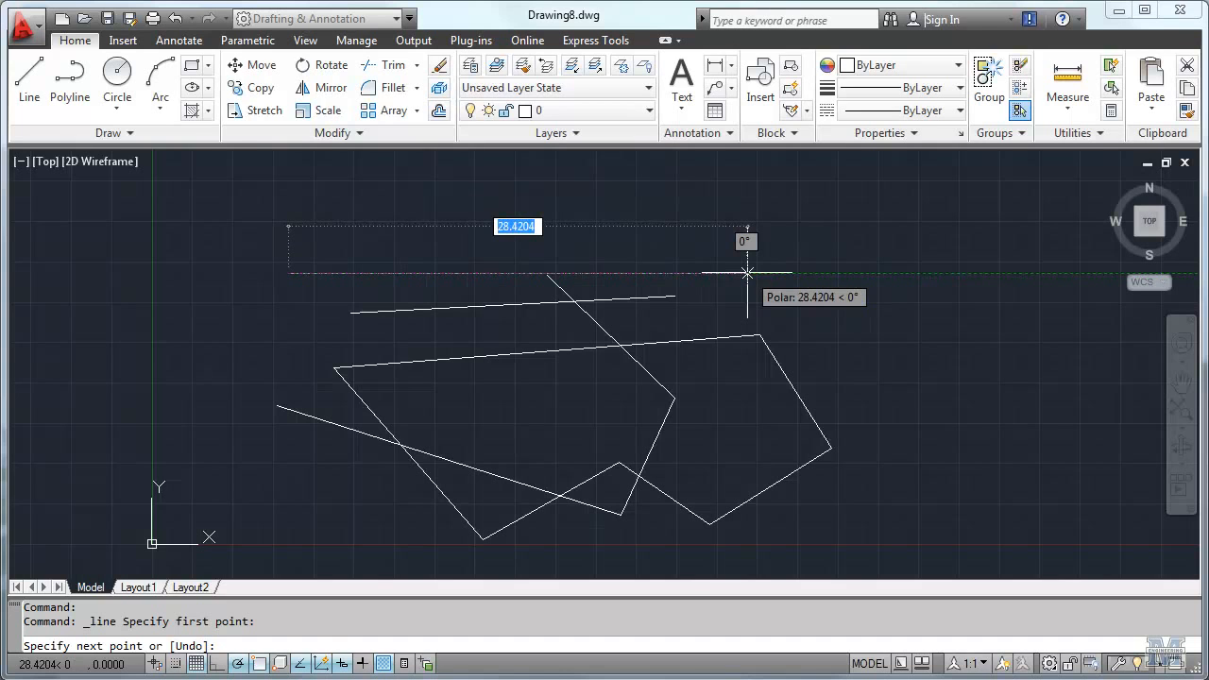
pyautogui.write('3')
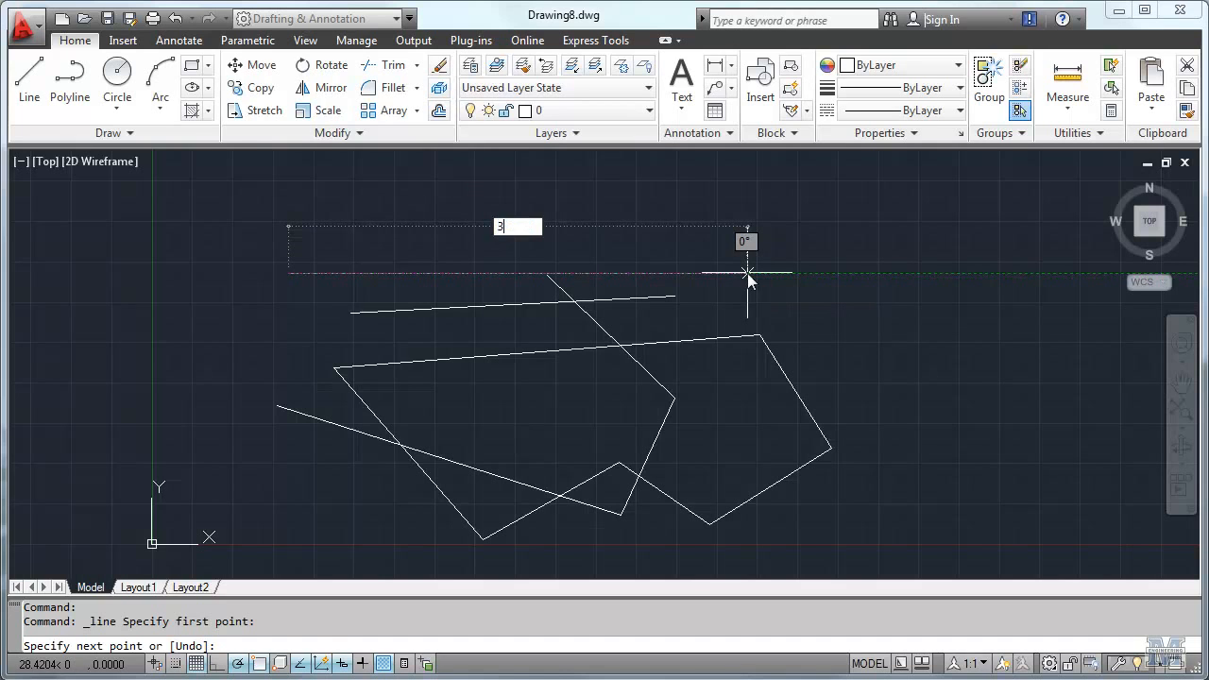
pyautogui.write('0')
pyautogui.press('Tab')
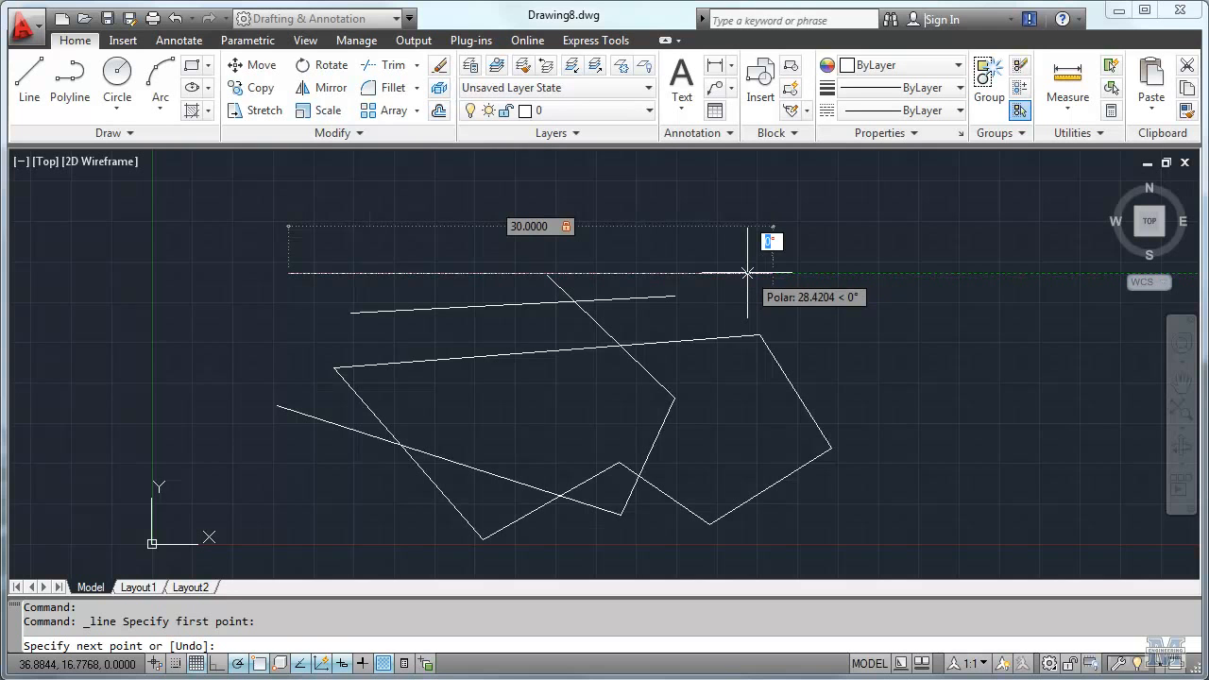
pyautogui.press('Return')
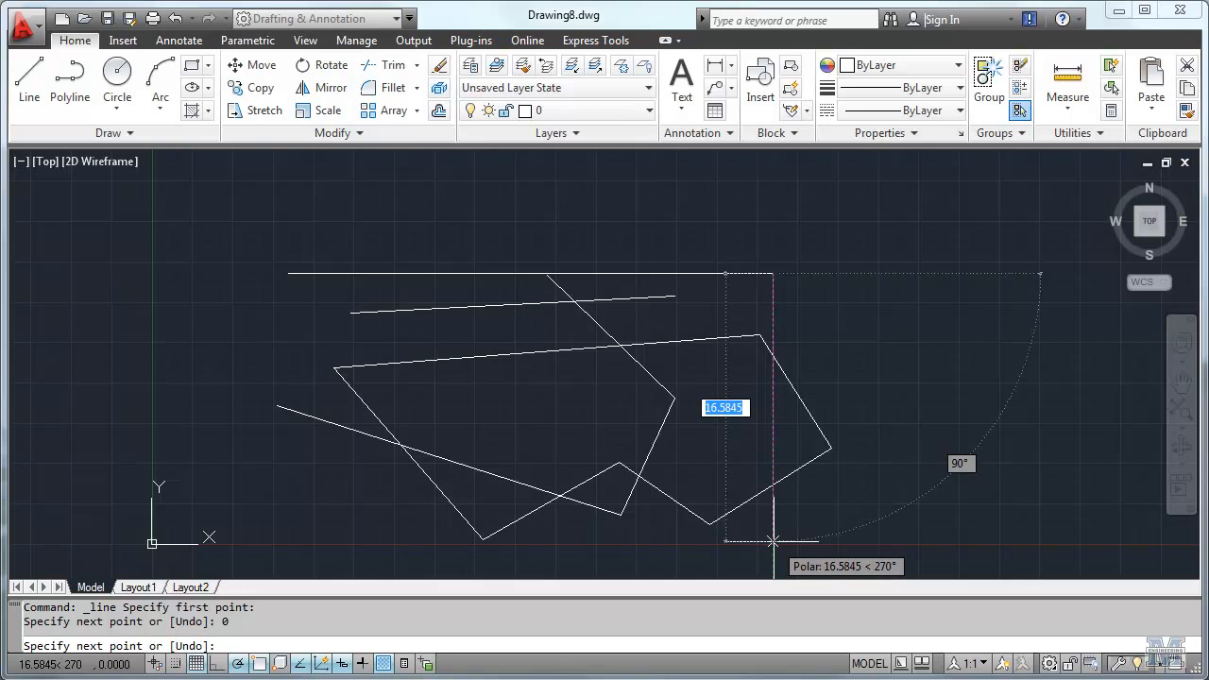
# Step: Draw the next line segment 20 units straight down at 90° from the end of the horizontal line
pyautogui.write('20')
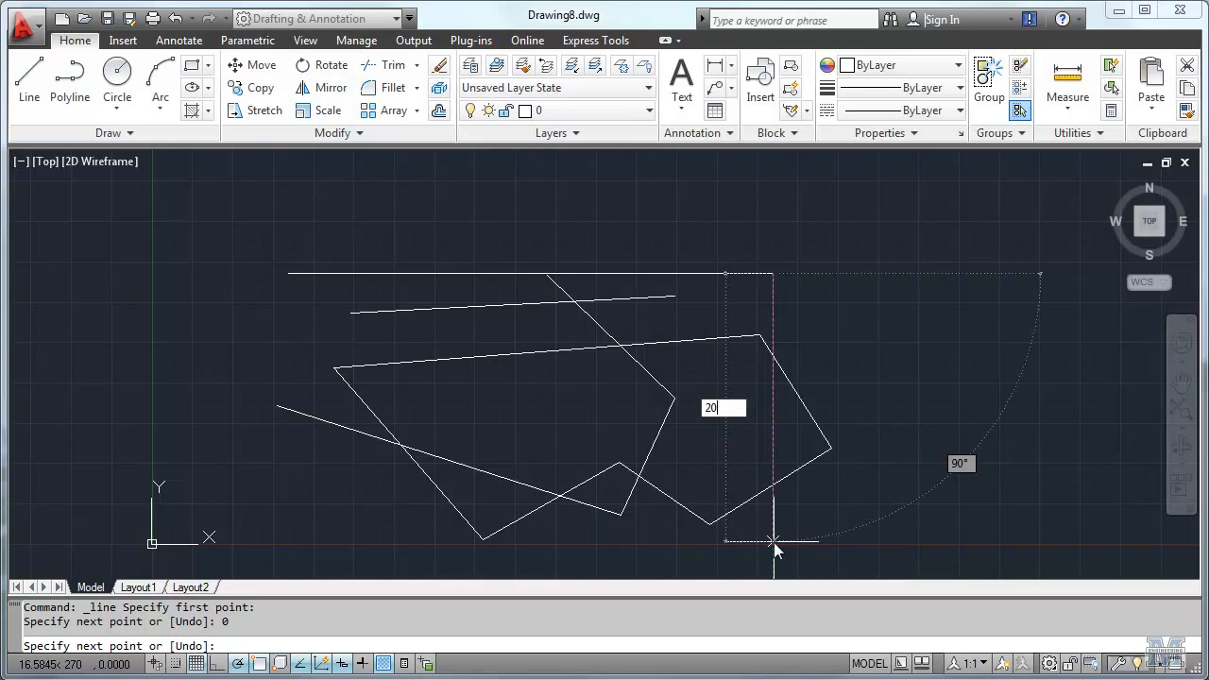
pyautogui.press('Tab')
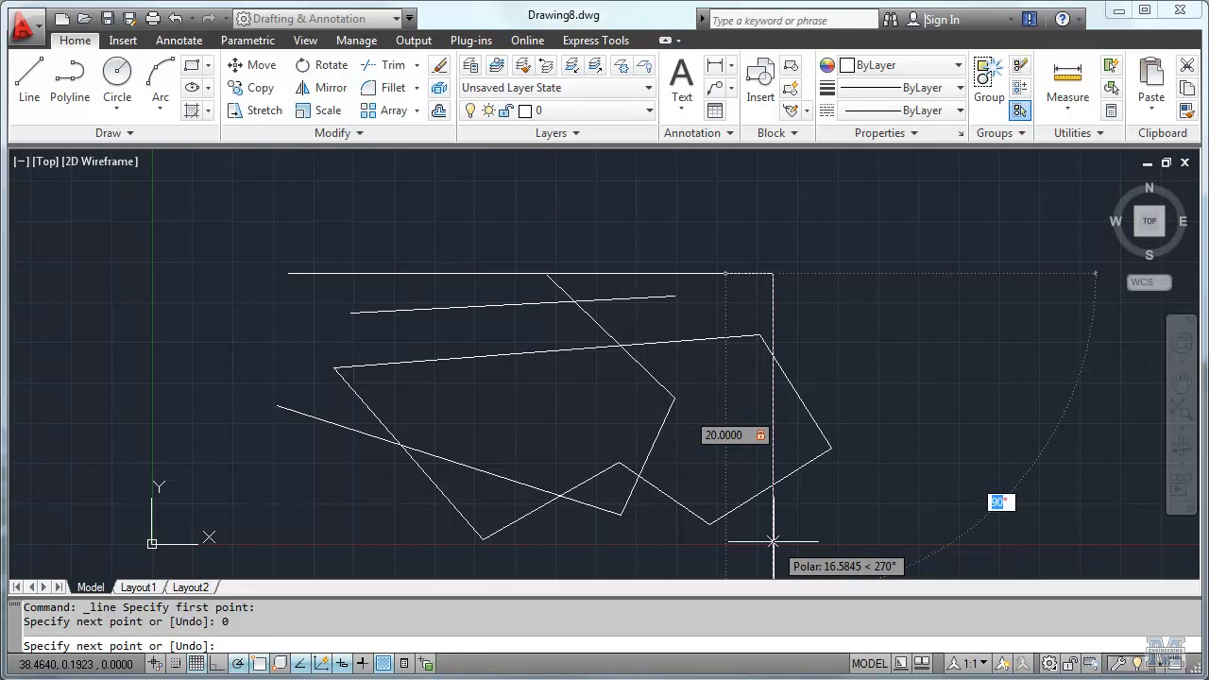
pyautogui.press('Return')
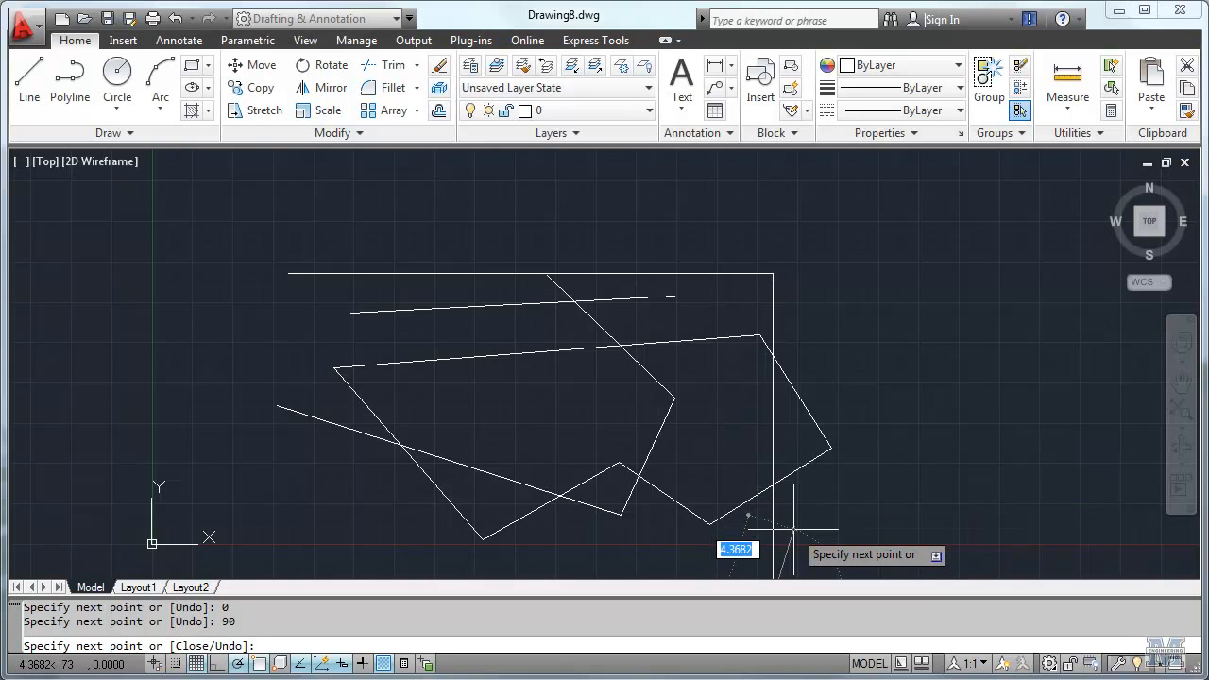
# Step: Add a 30-unit segment at 180° along the bottom and close the rectangle with the Close option
pyautogui.scroll(-2, 793, 529)
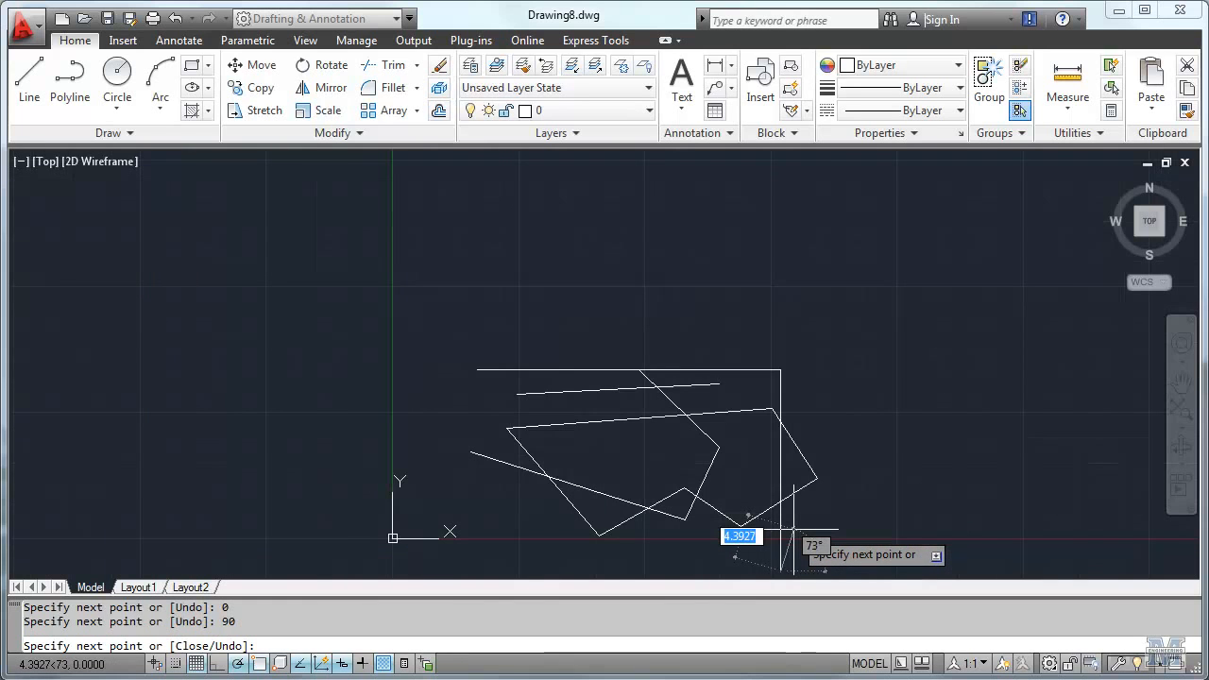
pyautogui.moveTo(840, 467); pyautogui.dragTo(840, 362, button='middle')
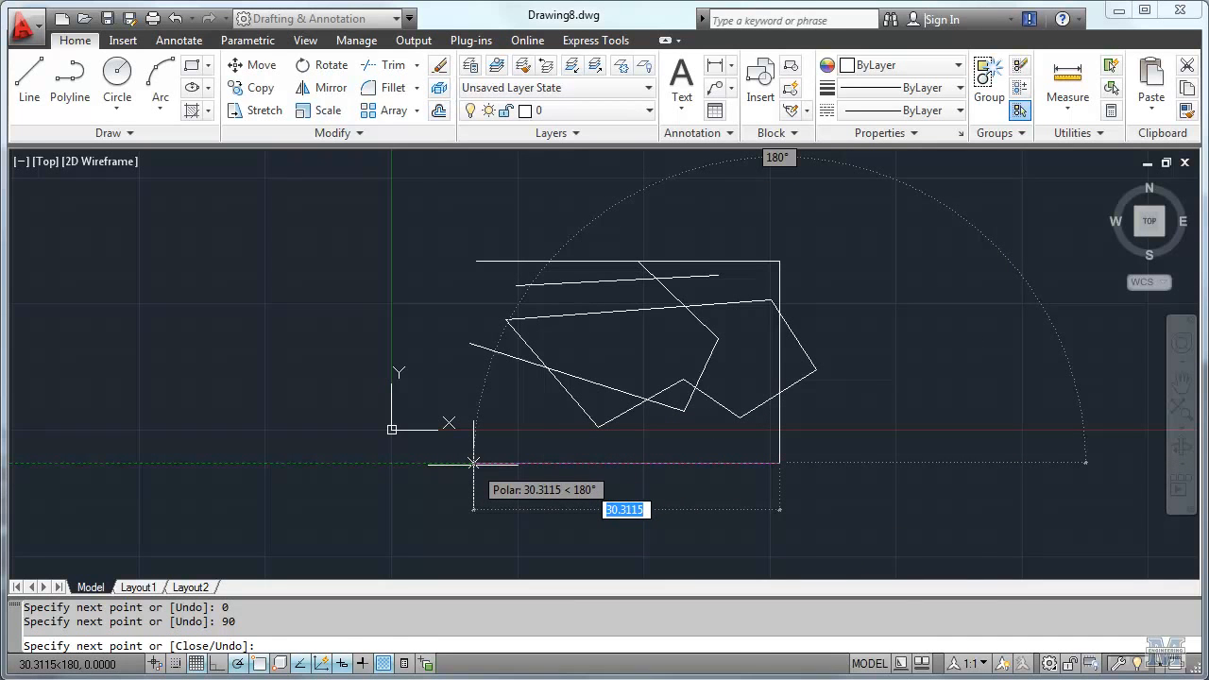
pyautogui.write('30')
pyautogui.press('Tab')
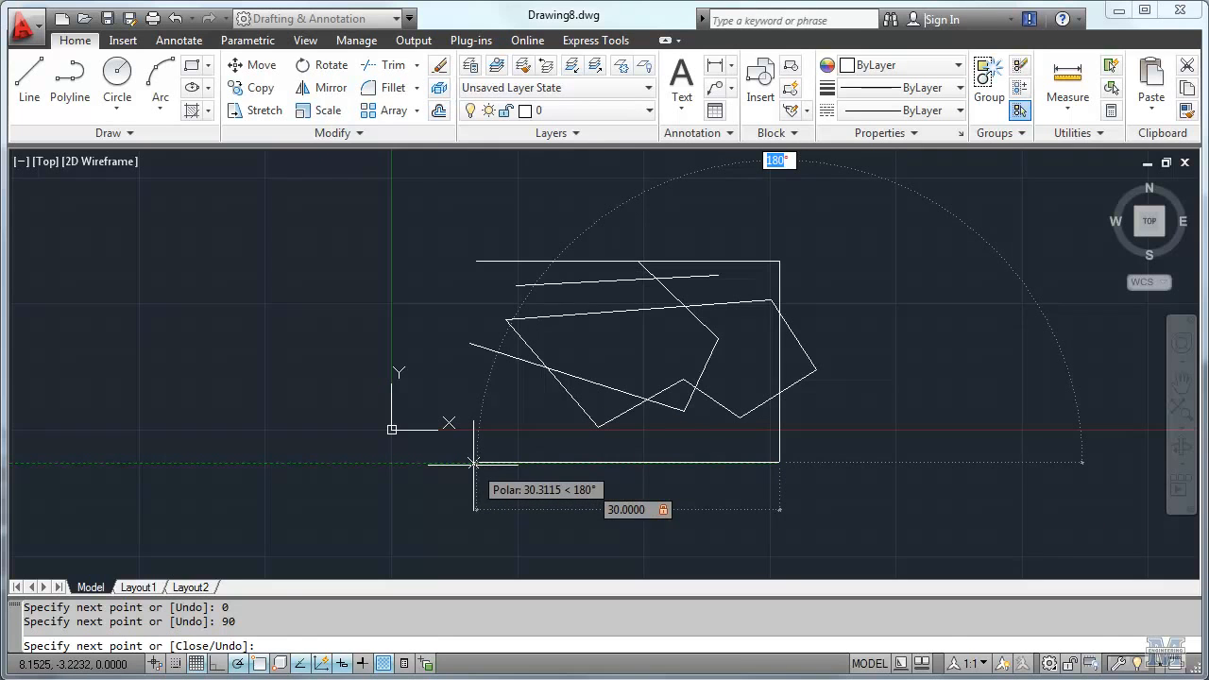
pyautogui.press('Return')
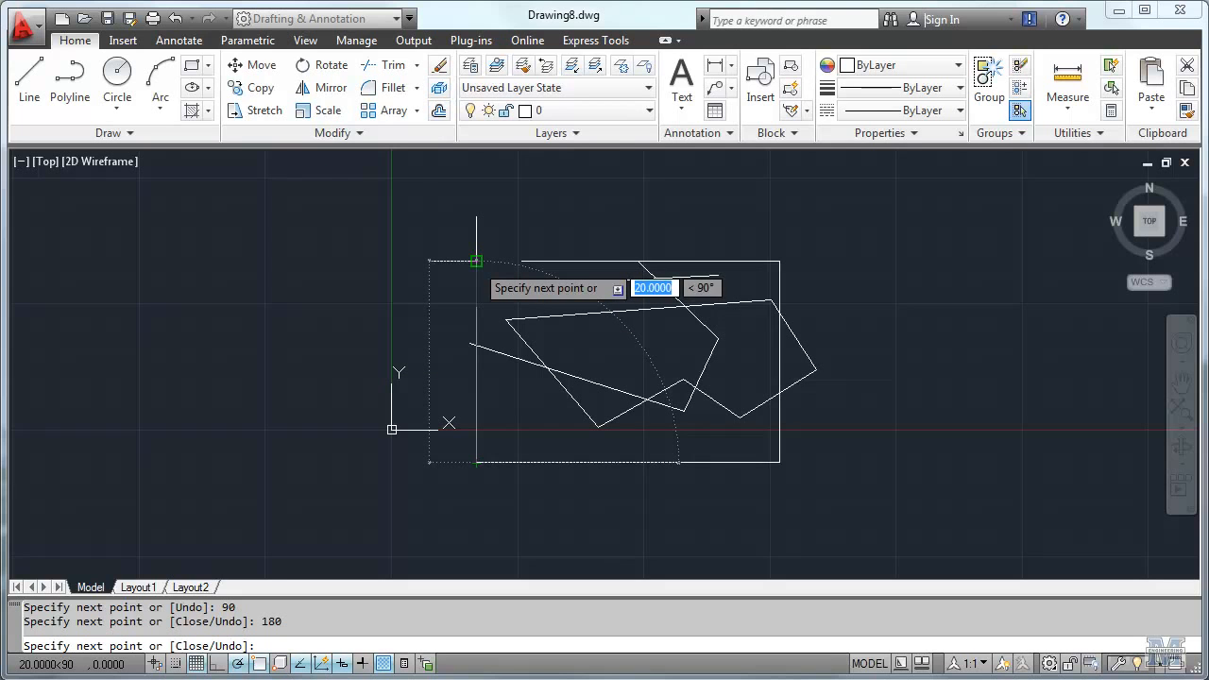
pyautogui.write('c')
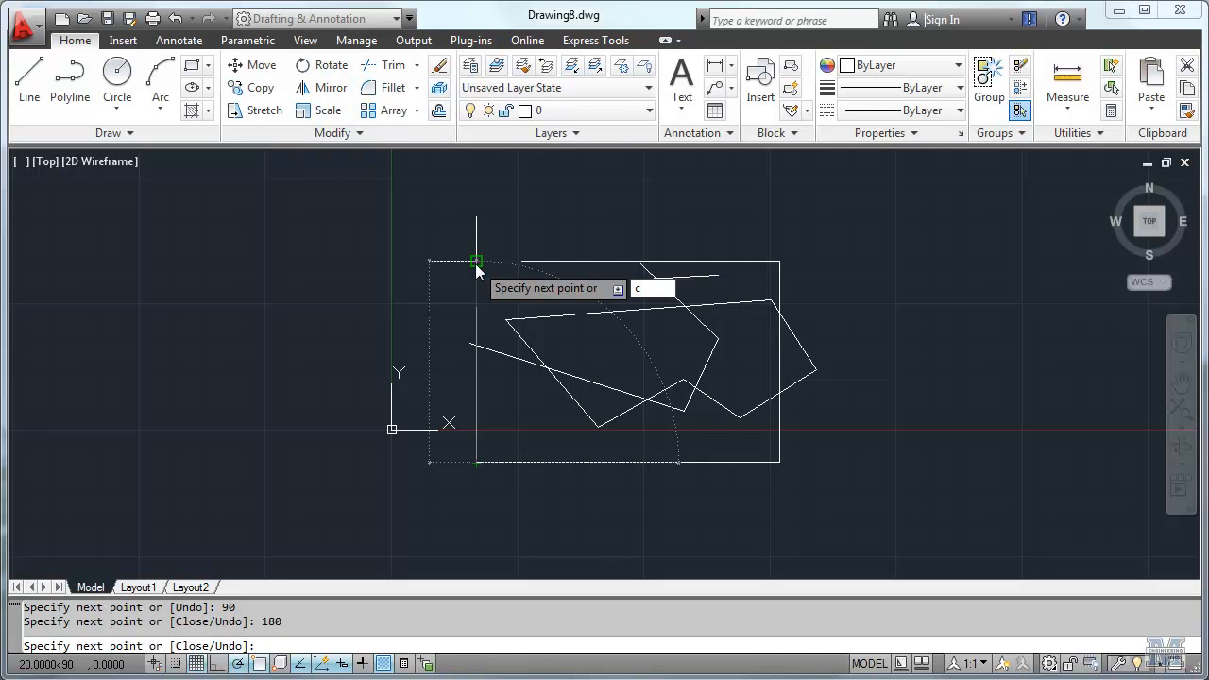
pyautogui.write('lose')
pyautogui.press('Return')
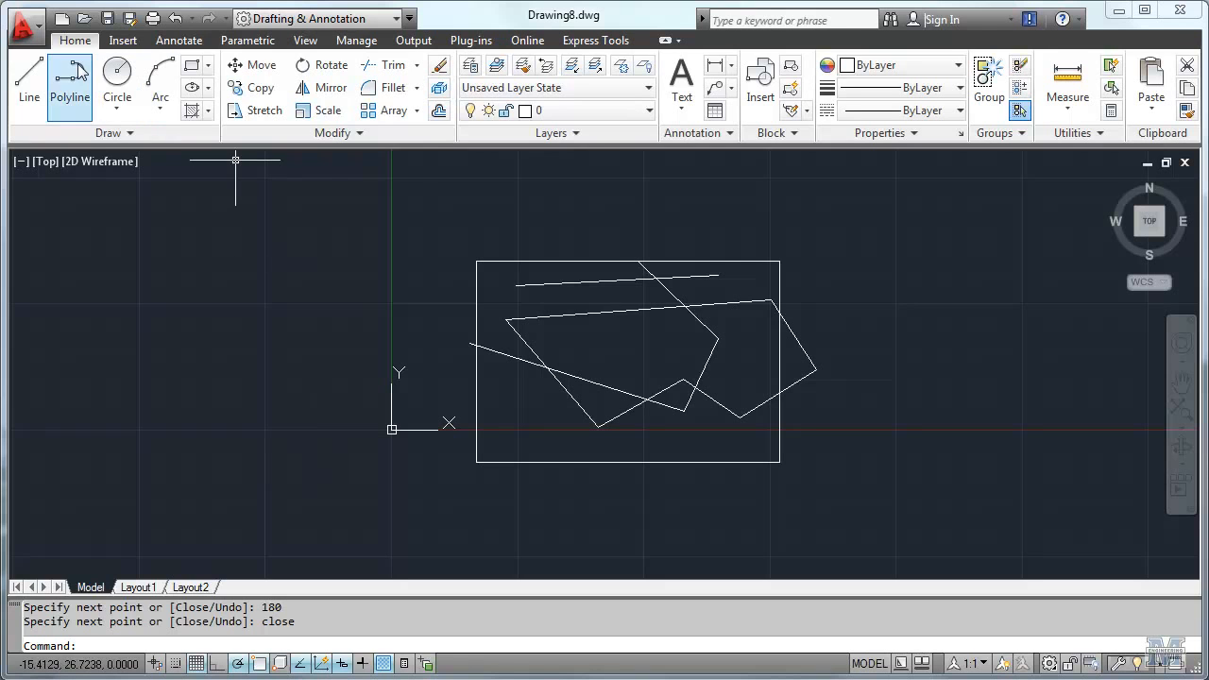
# Step: Draw a line from the absolute origin #0,0 to a point 50 units in X and 20 in Y from it
pyautogui.click(40, 85)
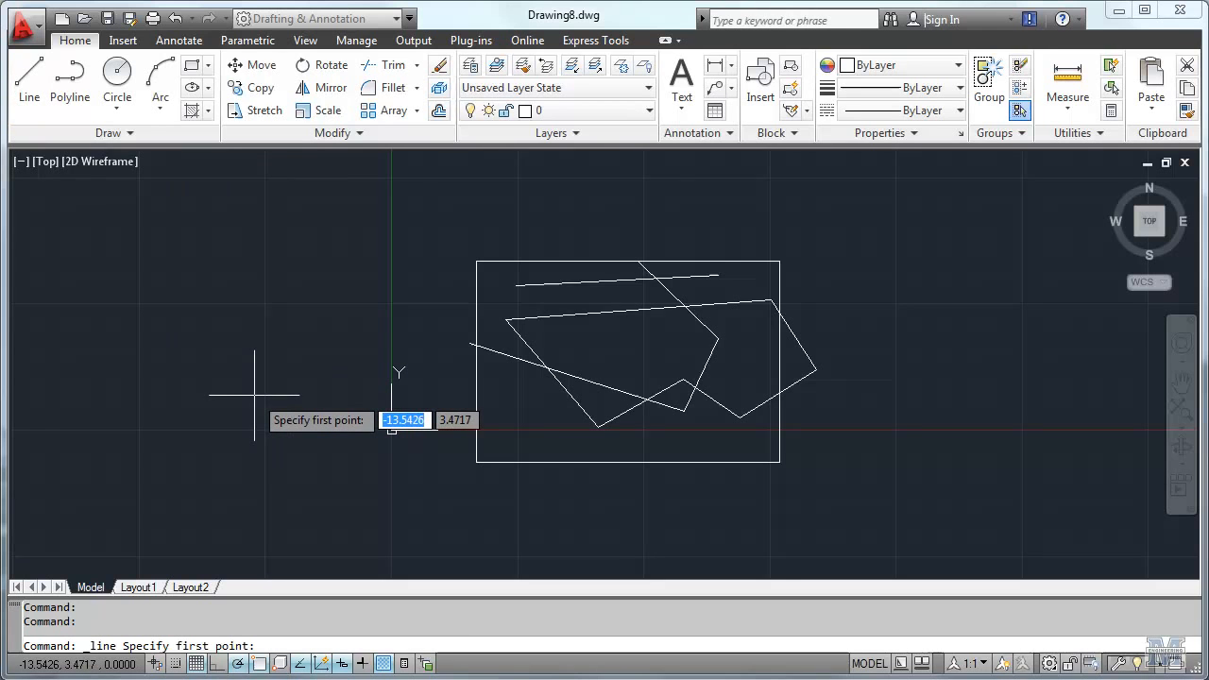
pyautogui.write('#')
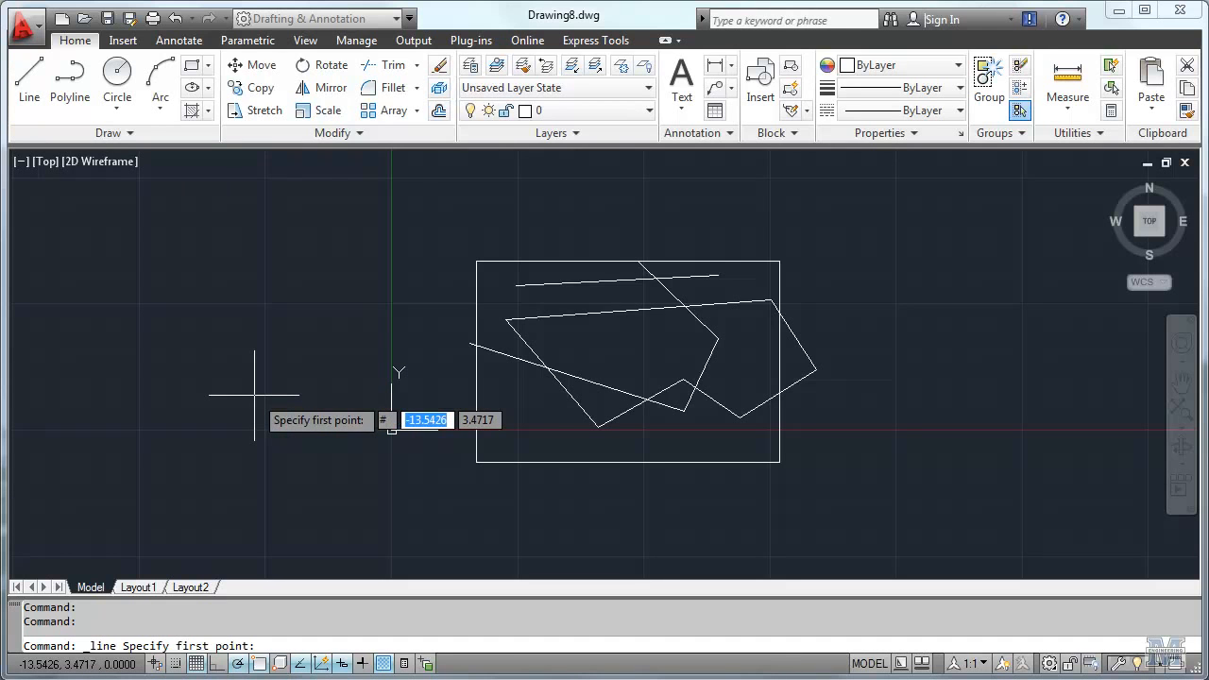
pyautogui.write('0')
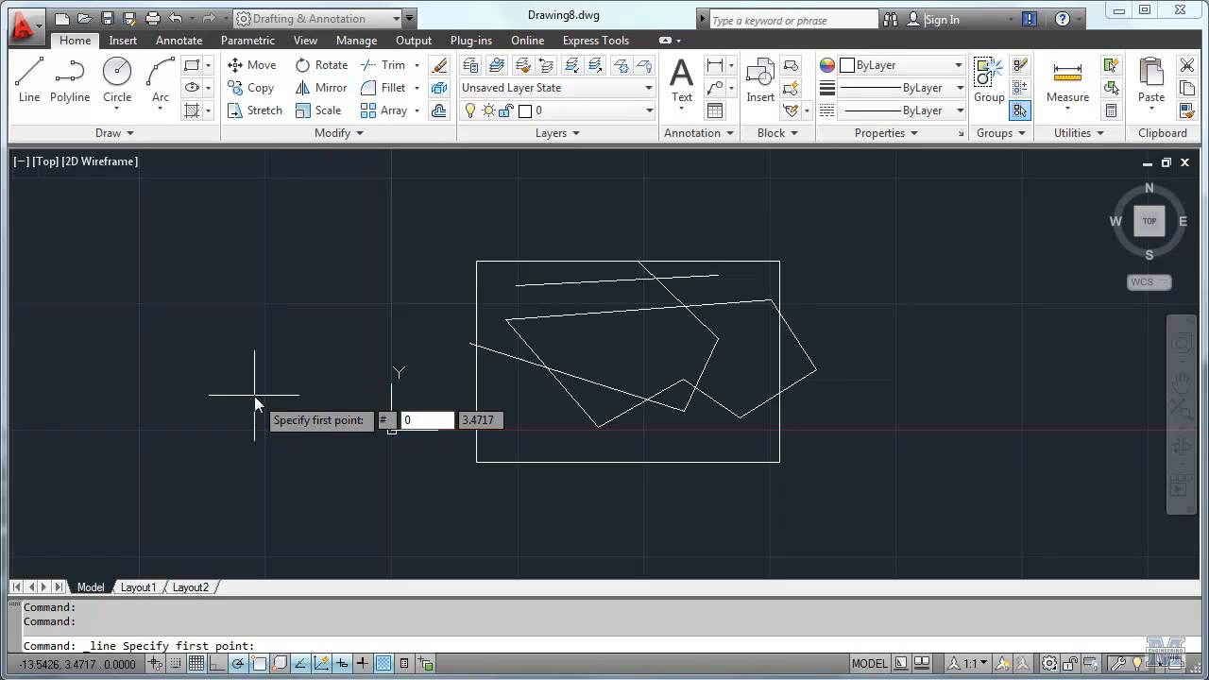
pyautogui.press('Tab')
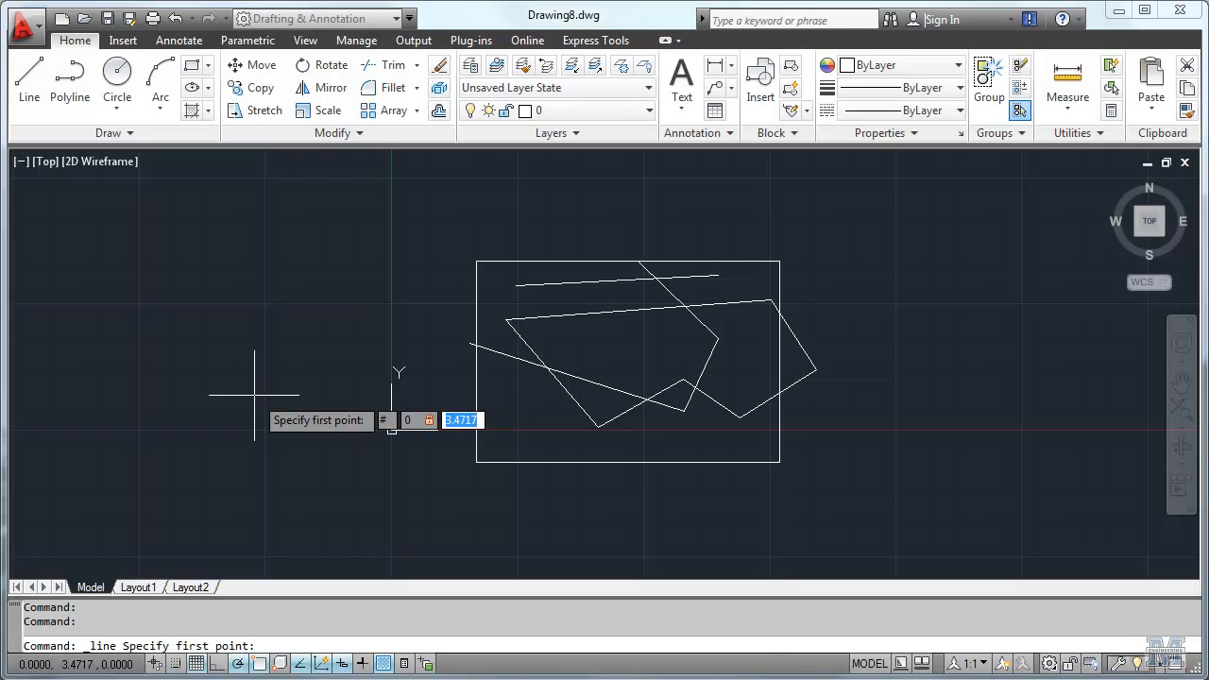
pyautogui.write('0')
pyautogui.press('Return')
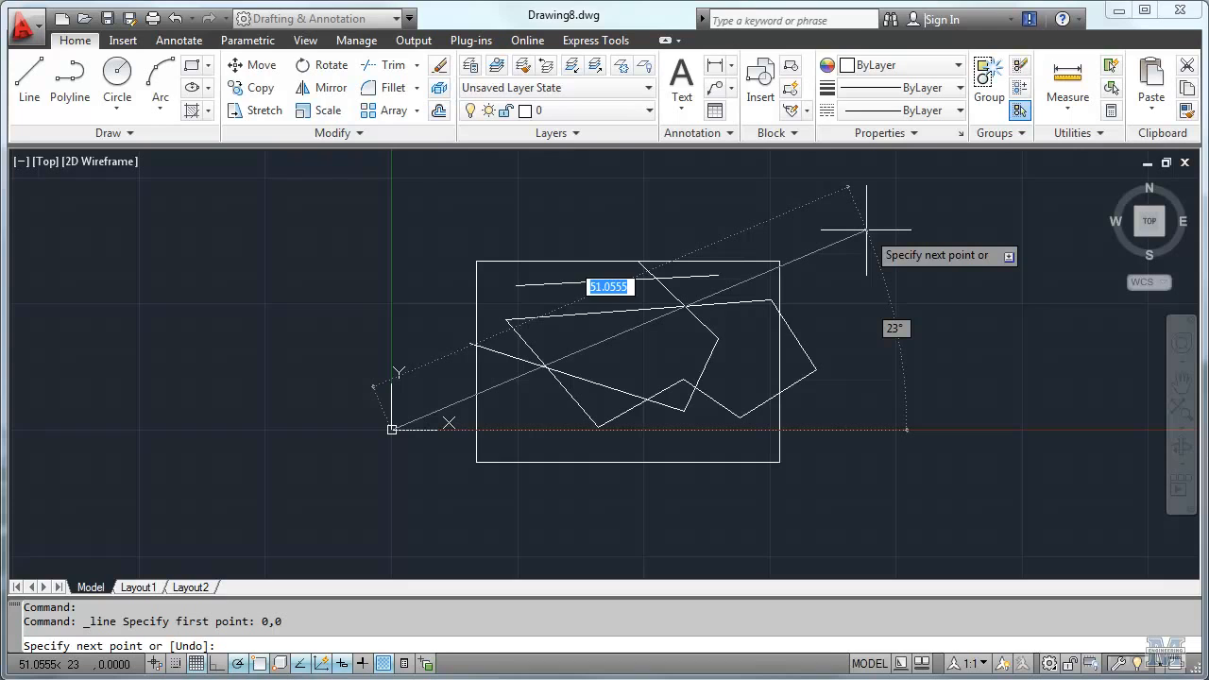
pyautogui.write('50')
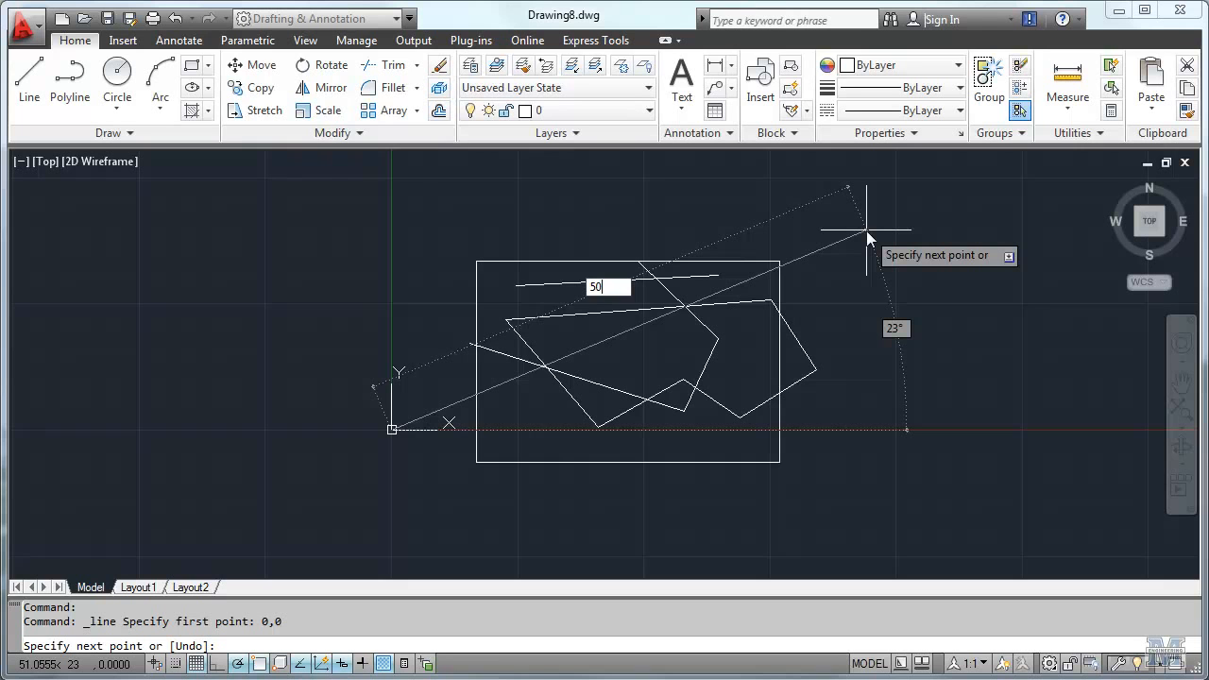
pyautogui.press('Tab')
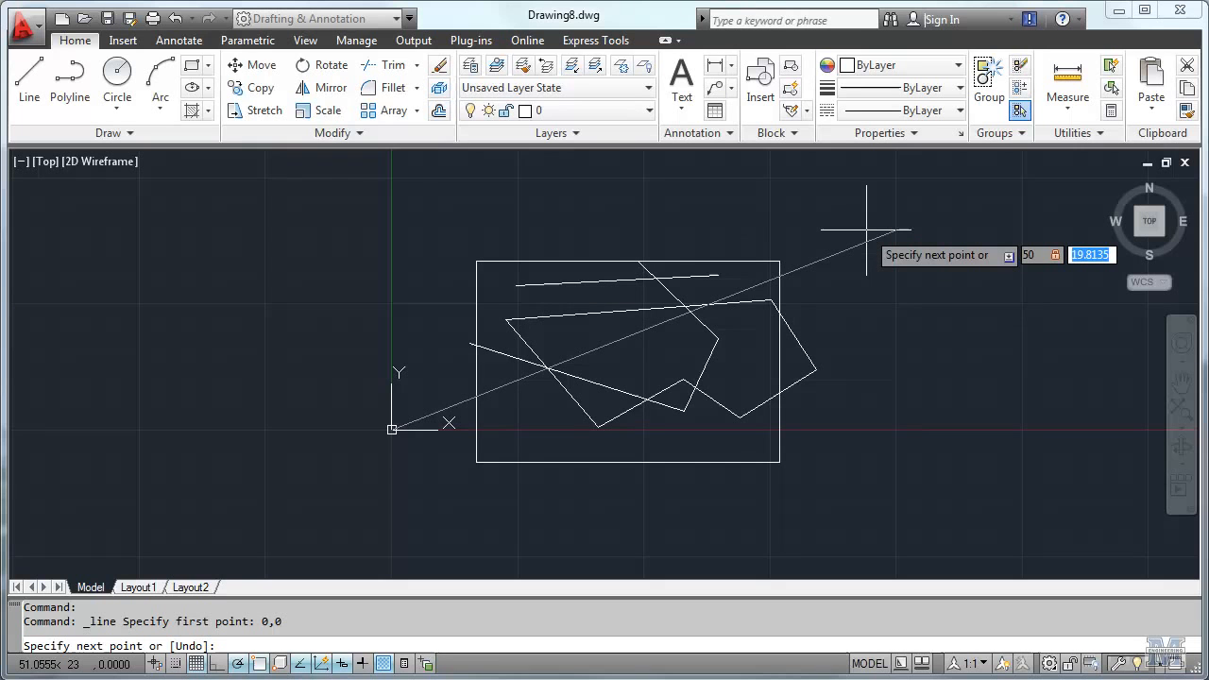
pyautogui.write('20')
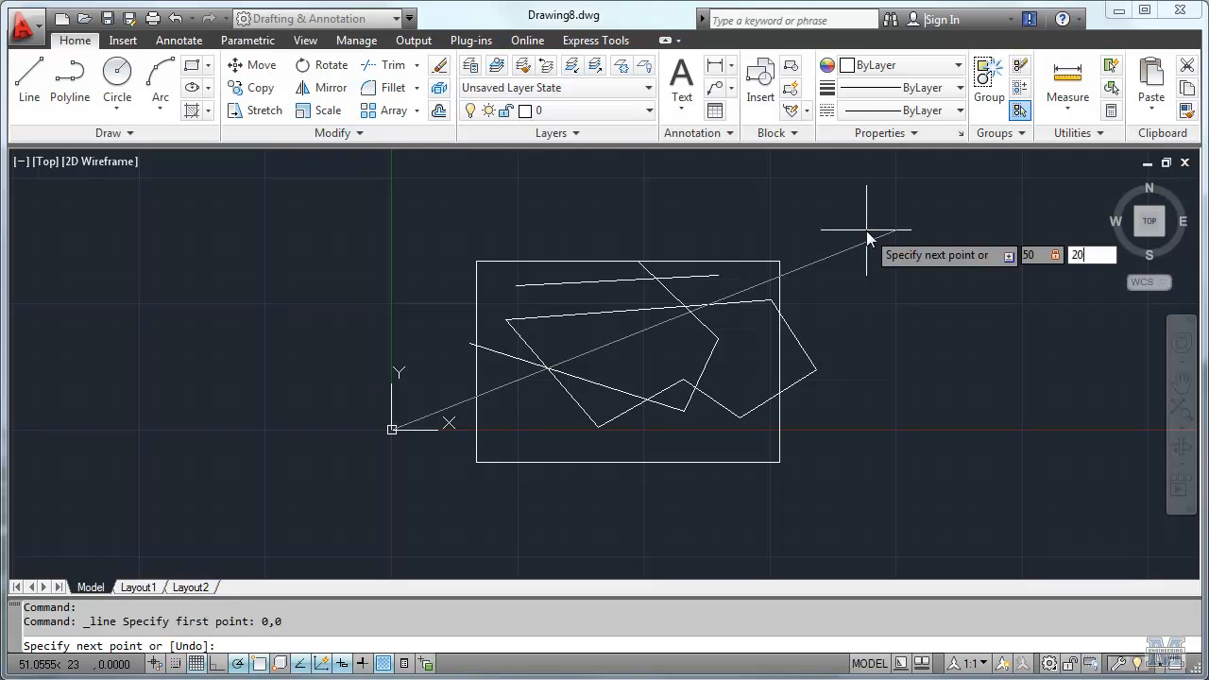
pyautogui.press('Return')
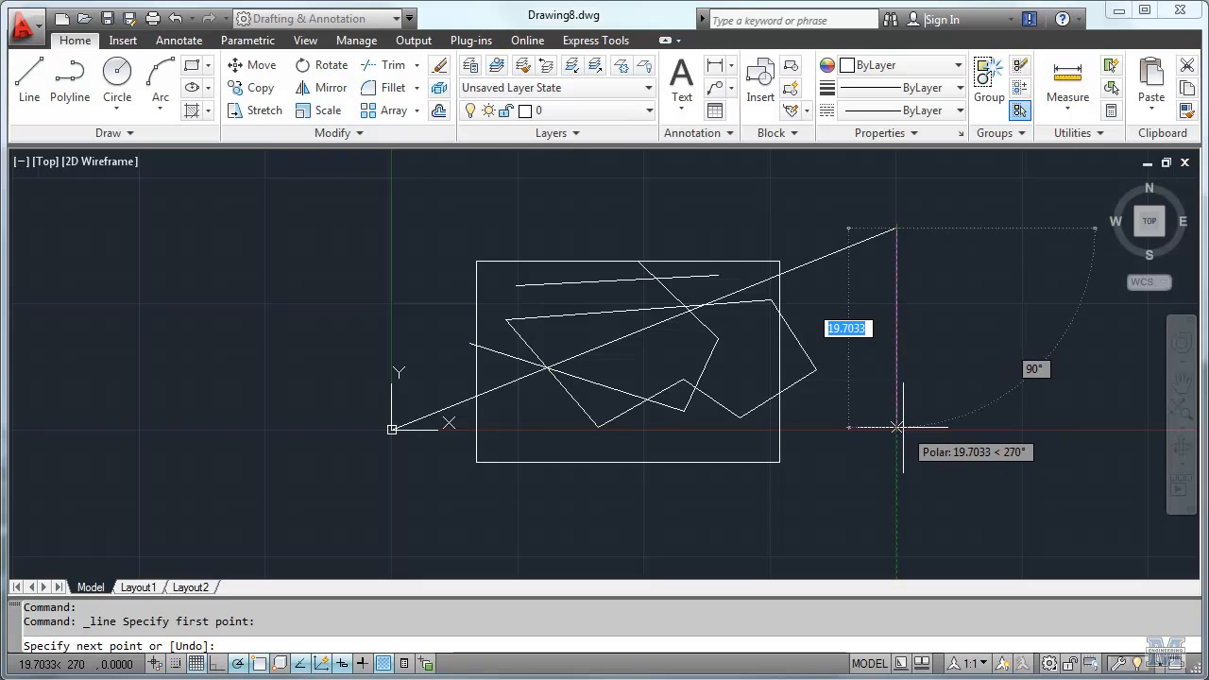
# Step: Draw a vertical line from the sloping line's upper end using the relative coordinates 0,-20
pyautogui.write('0')
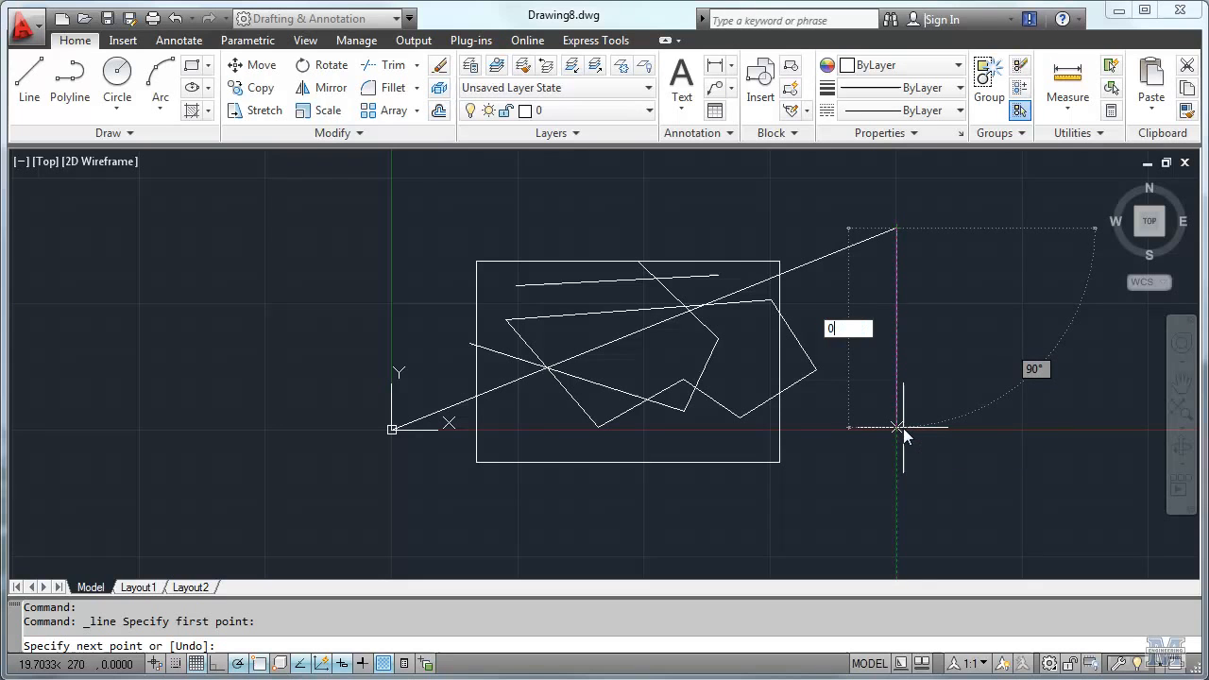
pyautogui.press('Tab')
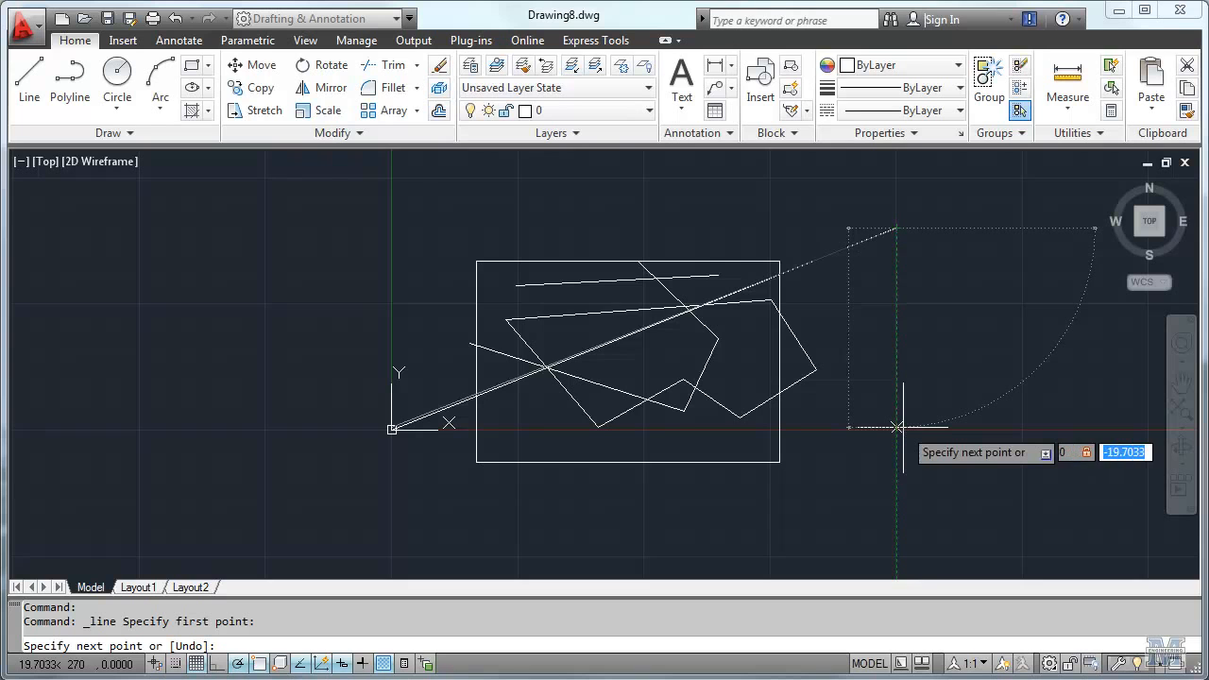
pyautogui.write('-20')
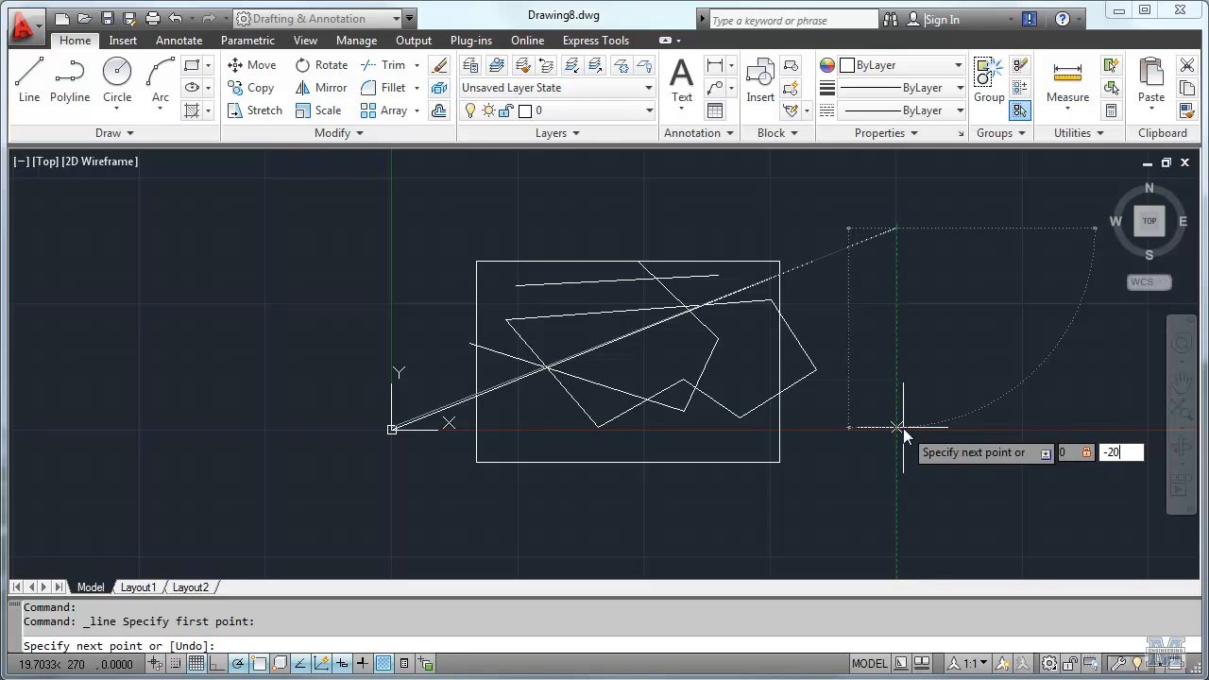
pyautogui.press('Return')
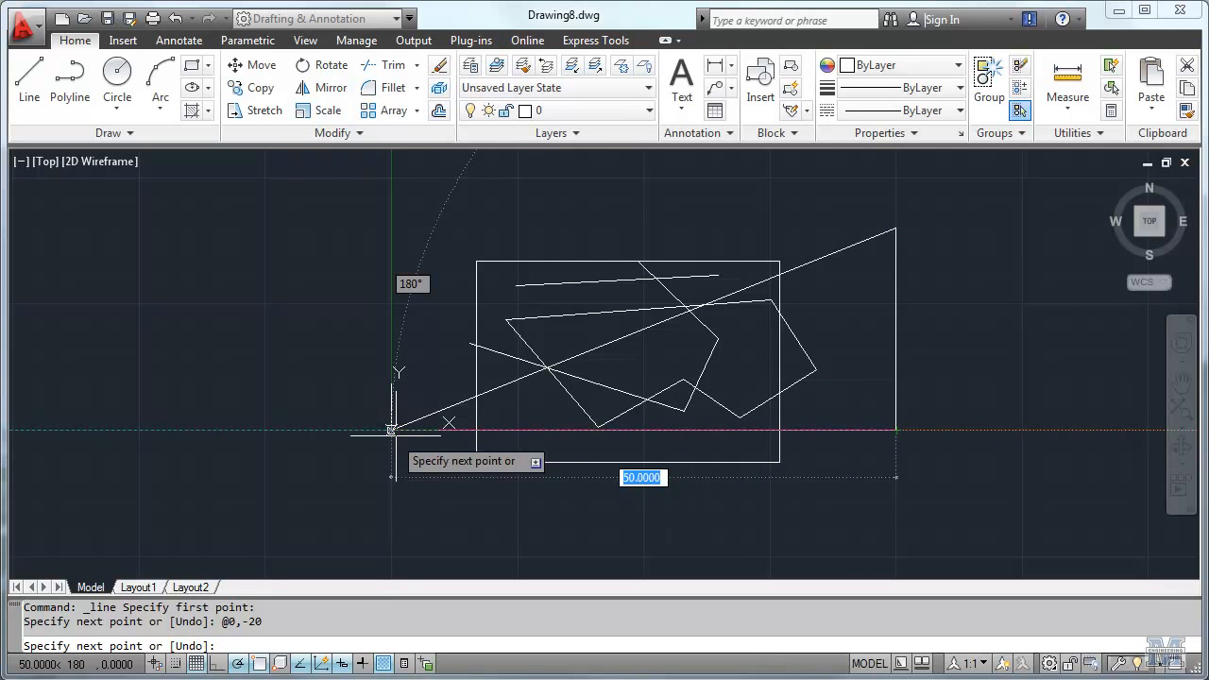
# Step: Draw the triangle's base back to the origin using the relative coordinates -50,0 and end the Line command
pyautogui.write('-50')
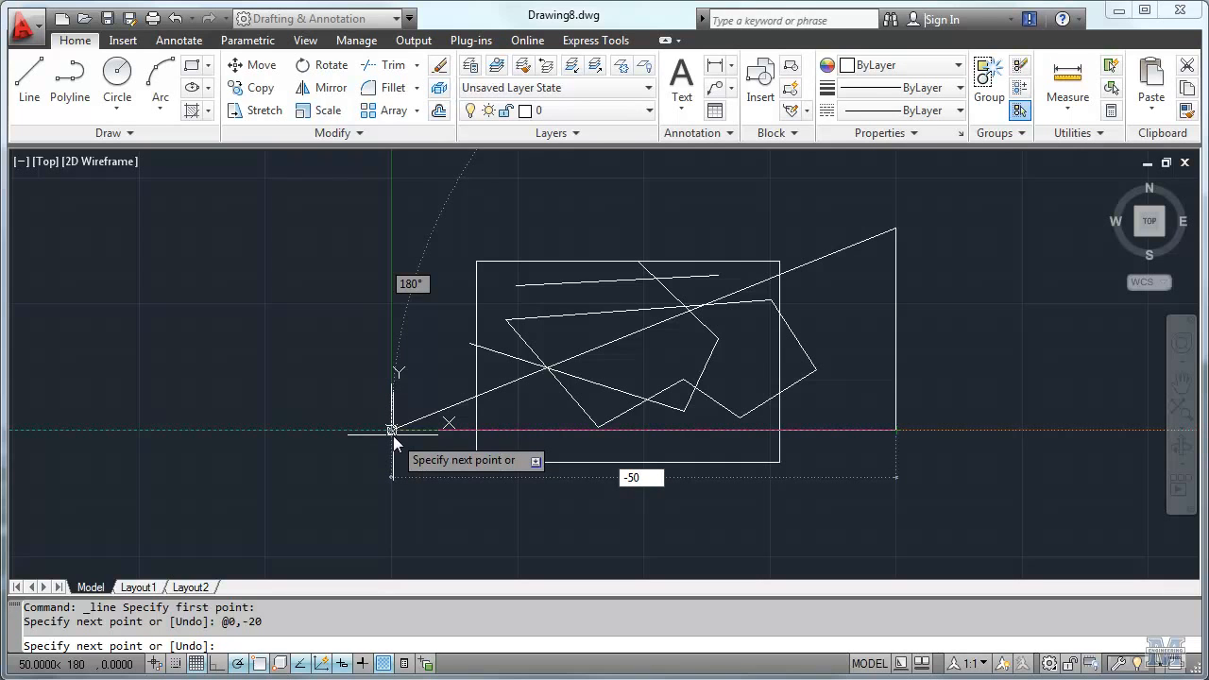
pyautogui.press('Tab')
pyautogui.write('0')
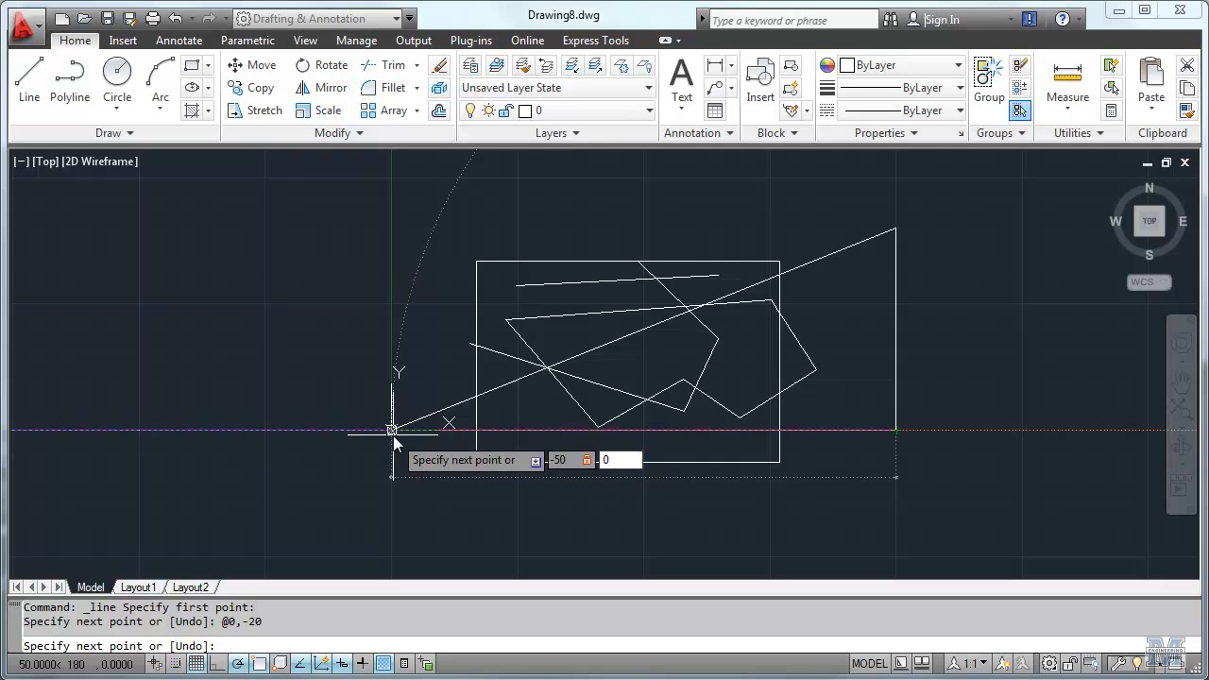
pyautogui.press('Return')
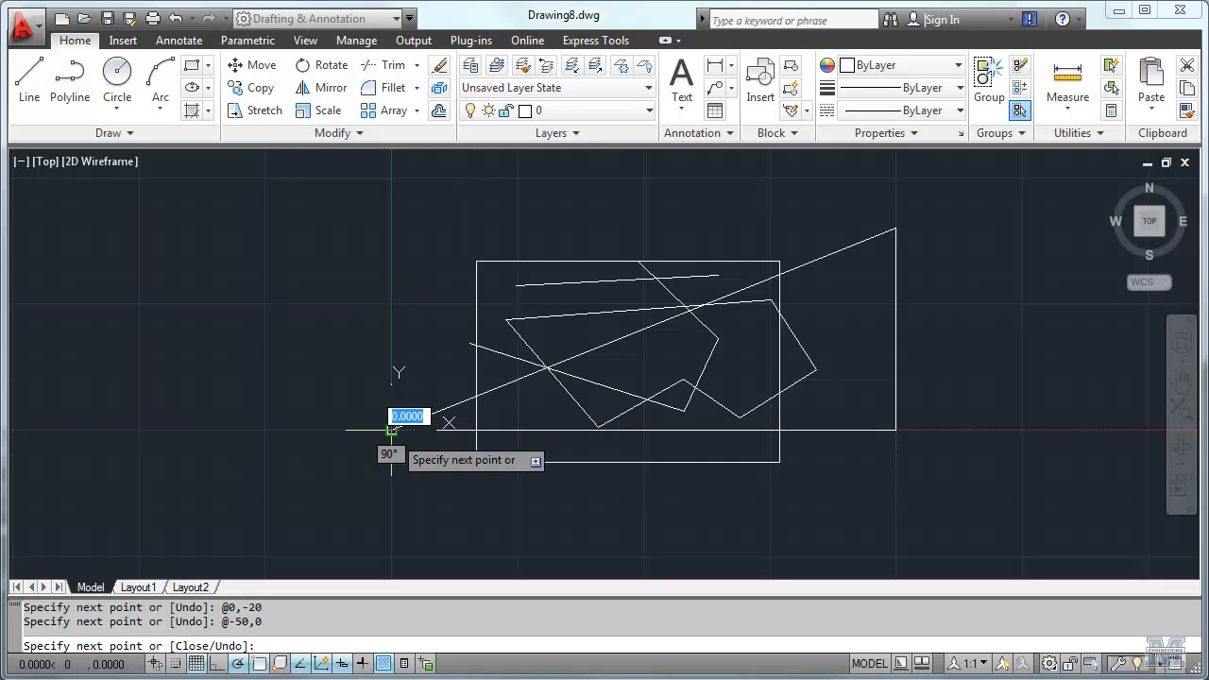
pyautogui.rightClick(818, 504)
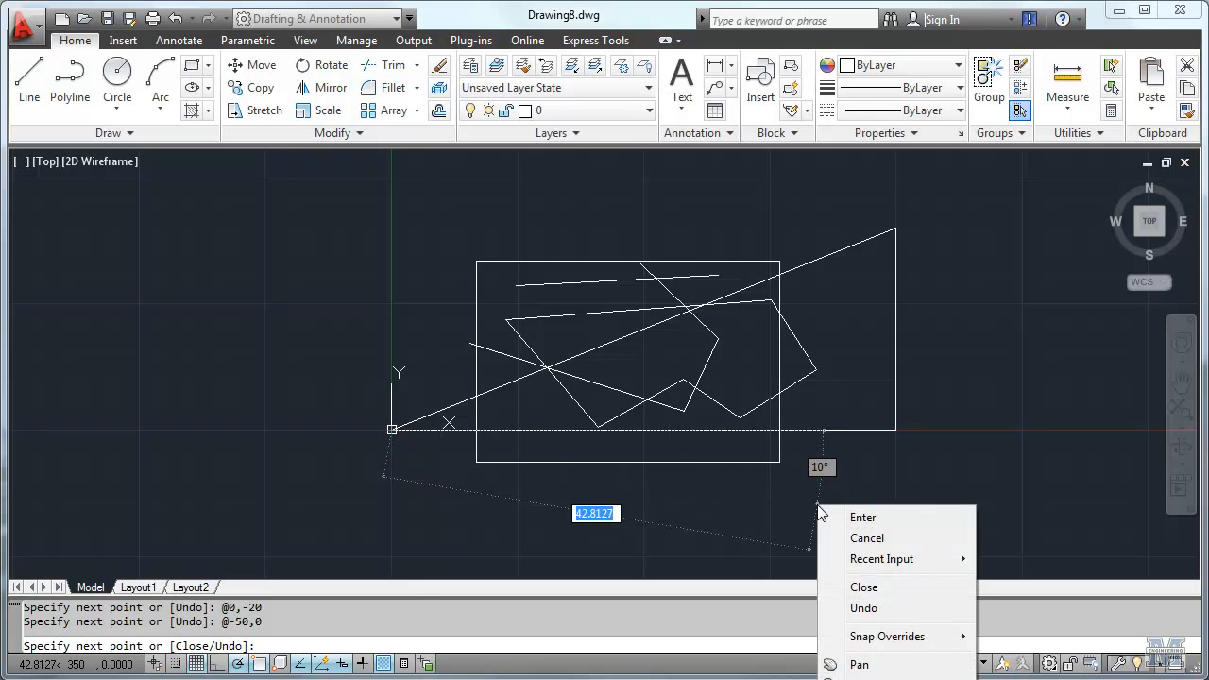
pyautogui.click(853, 541)
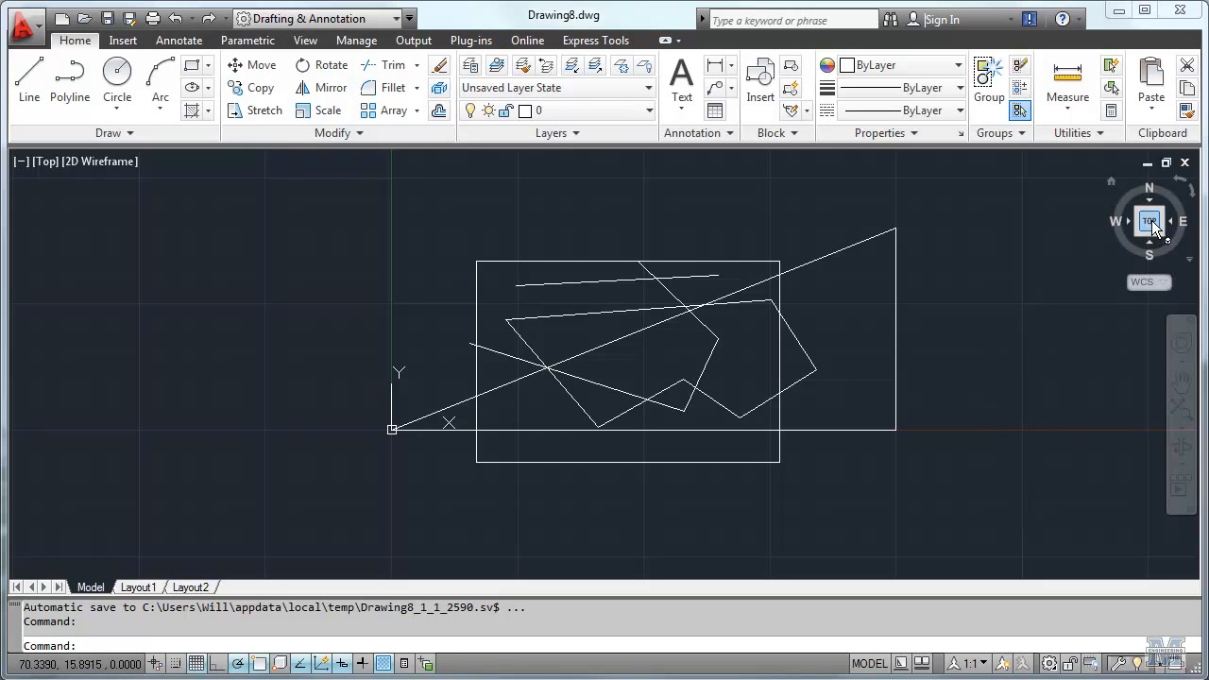
# Step: View the drawing from the front and left, and return to the top view with north pointing up
pyautogui.click(1149, 243)
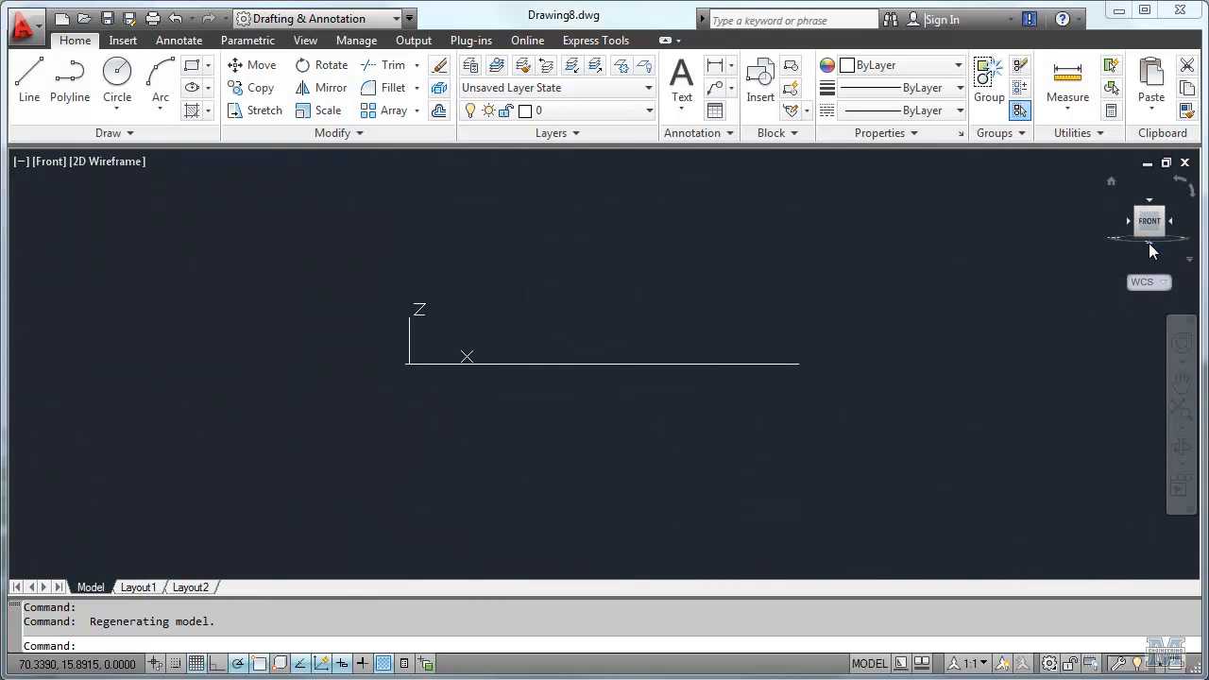
pyautogui.click(1130, 222)
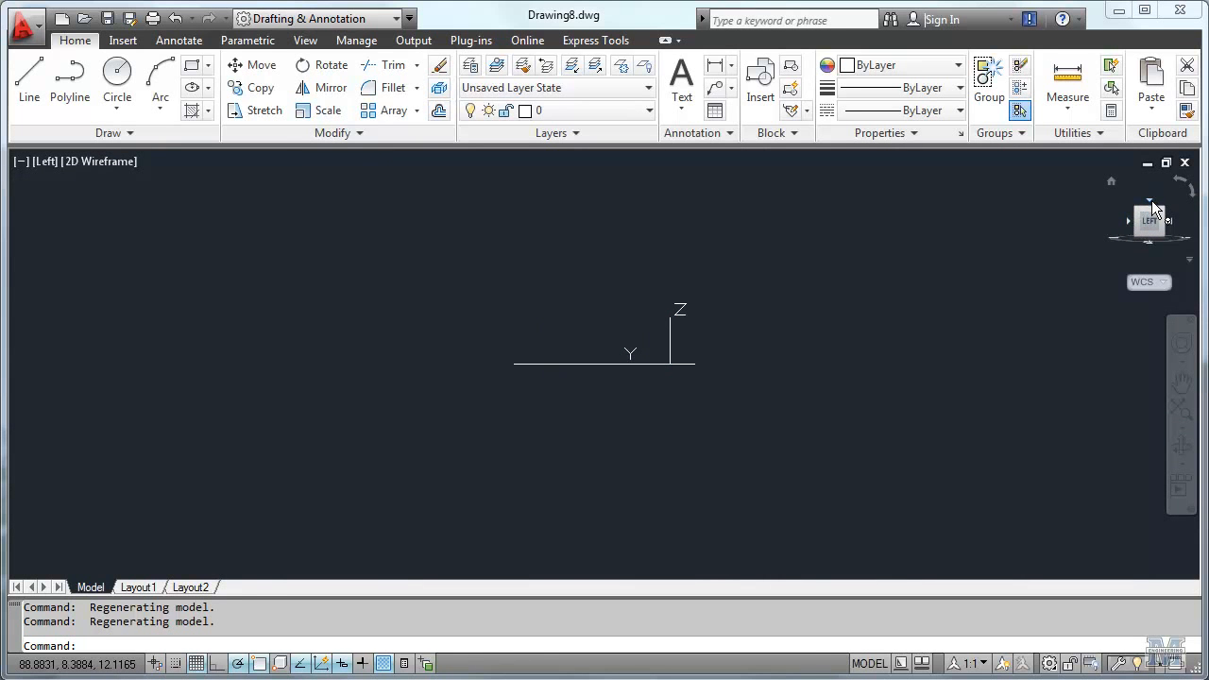
pyautogui.click(1149, 198)
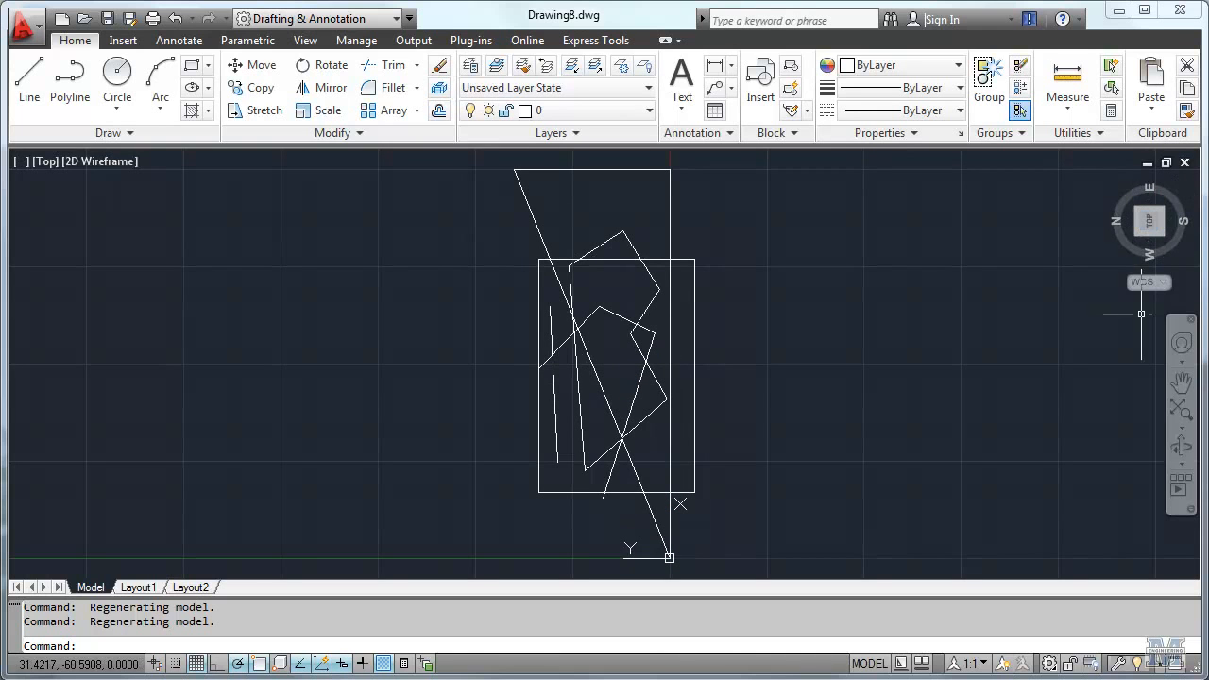
pyautogui.click(1191, 194)
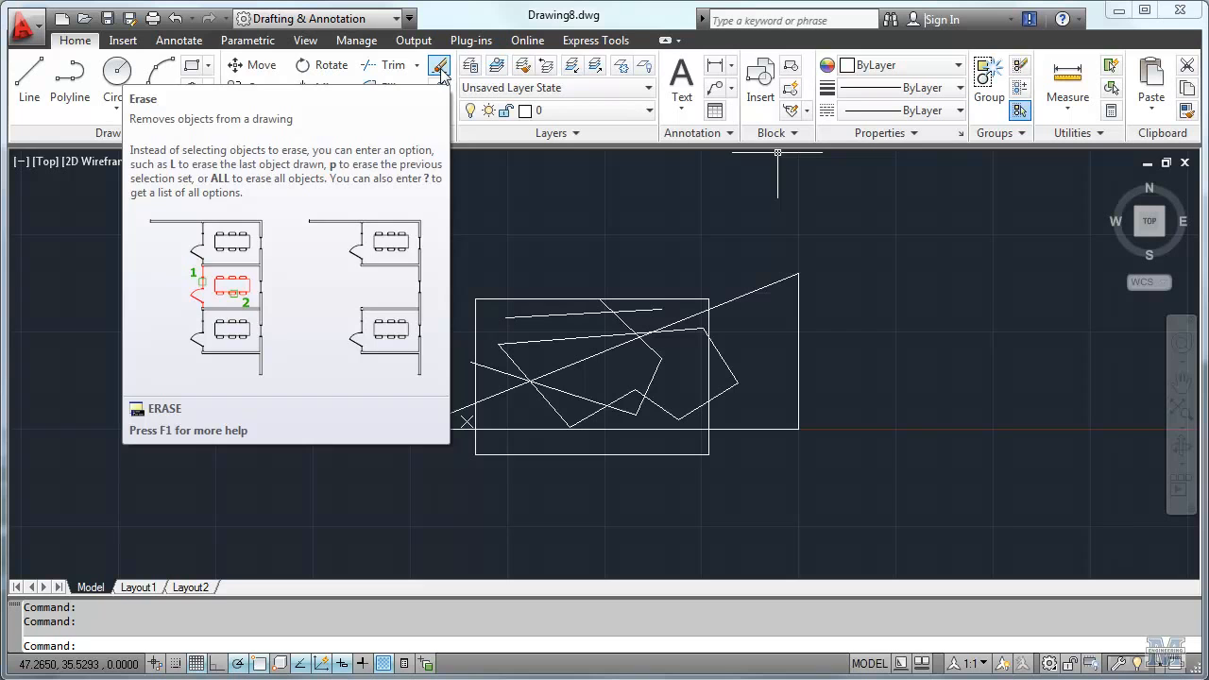
# Step: Erase the loose line inside the rectangle and the three connected lines of the open zigzag, choosing the Erase command before the objects
pyautogui.click(439, 66)
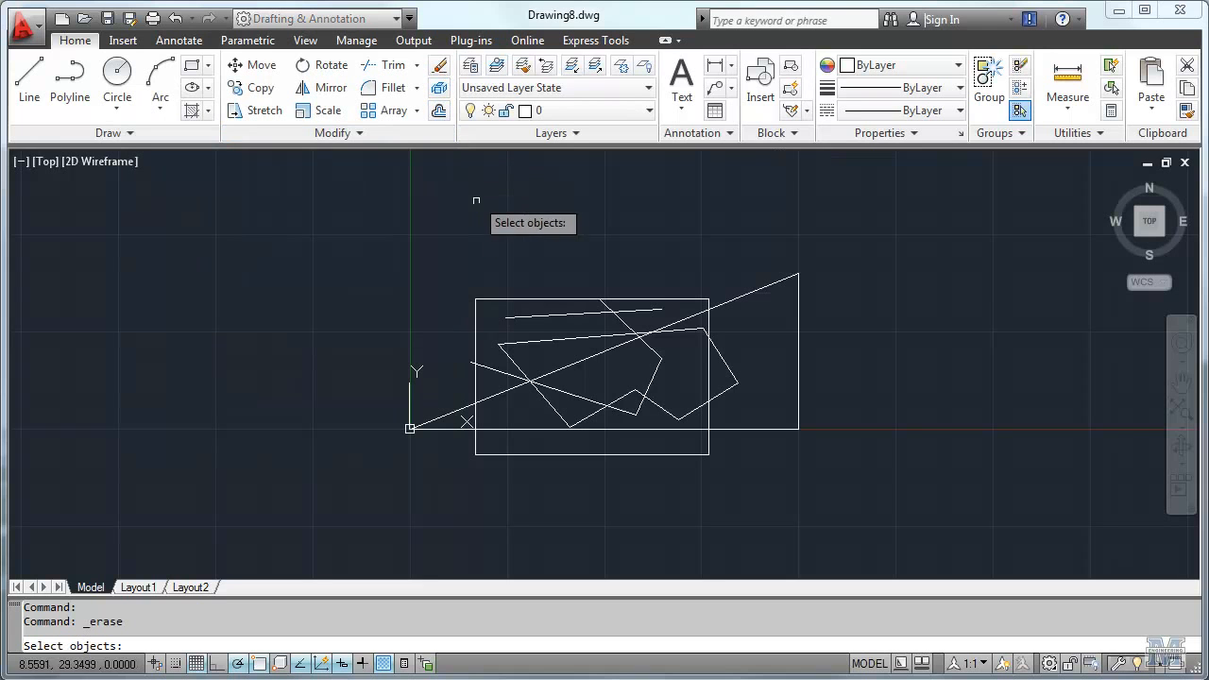
pyautogui.click(518, 299)
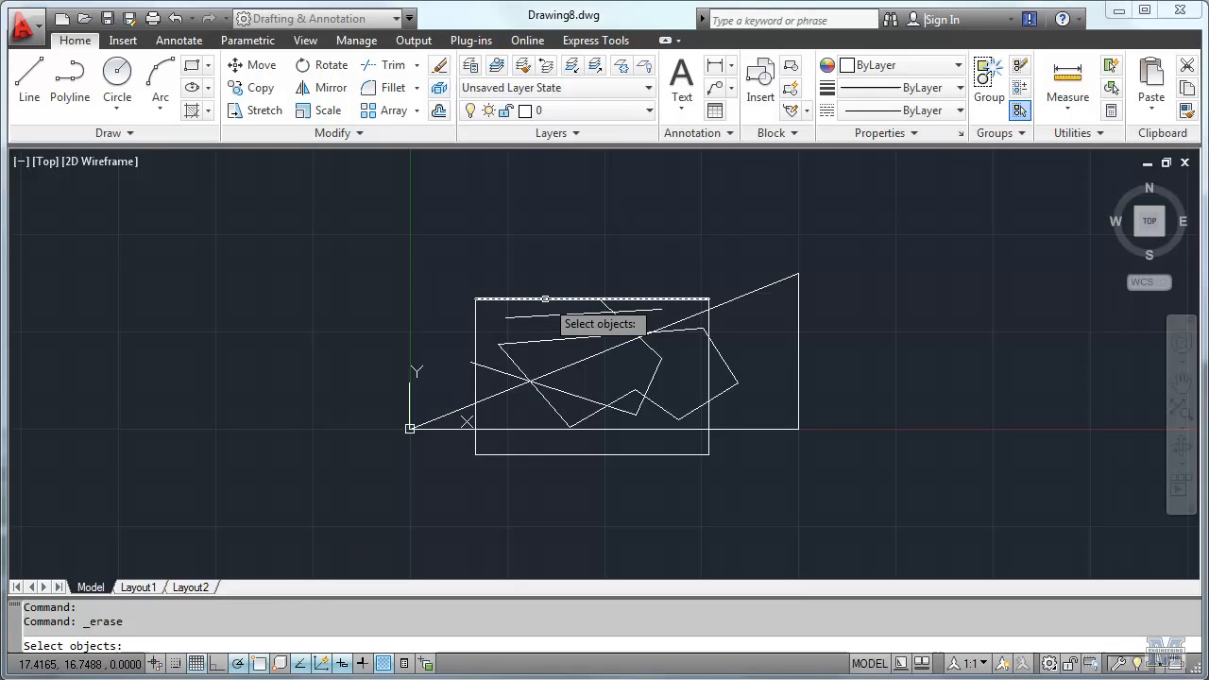
pyautogui.click(549, 315)
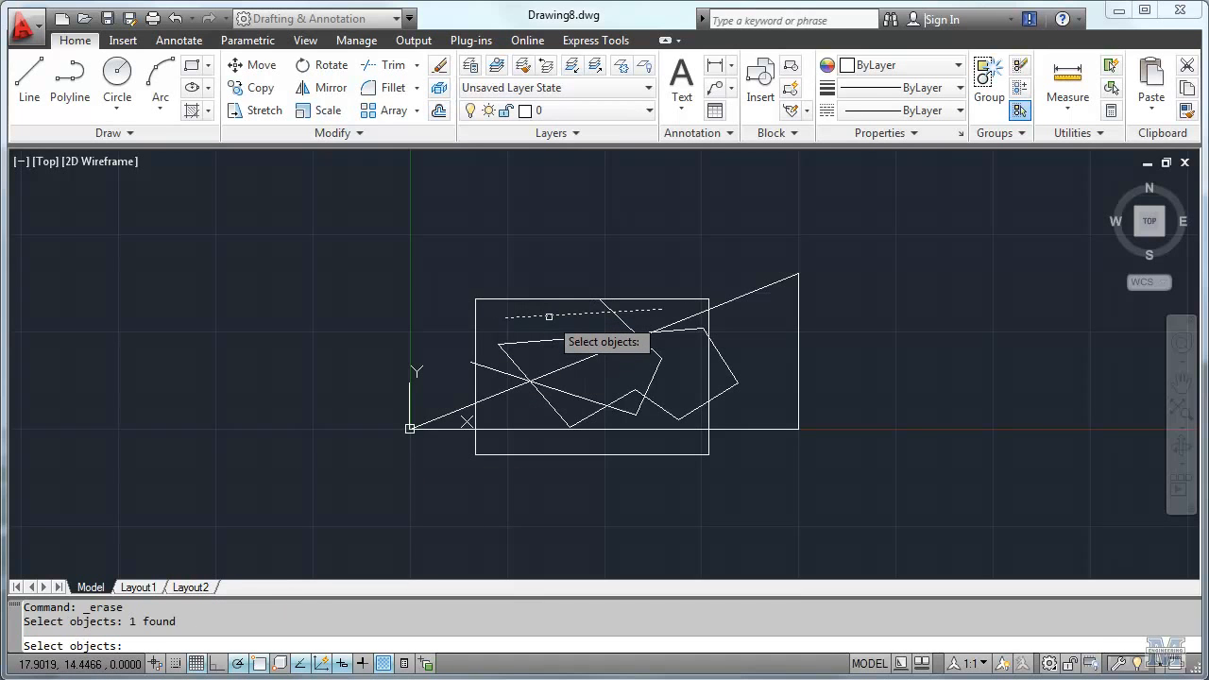
pyautogui.click(635, 334)
pyautogui.click(649, 394)
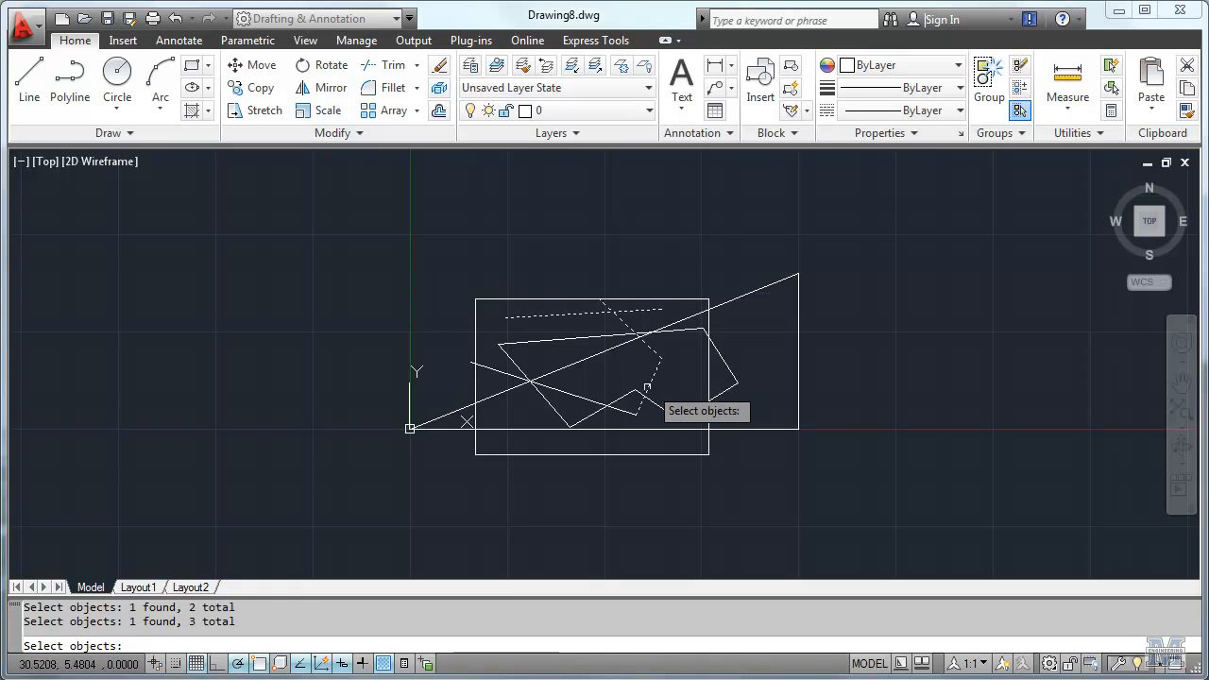
pyautogui.click(586, 401)
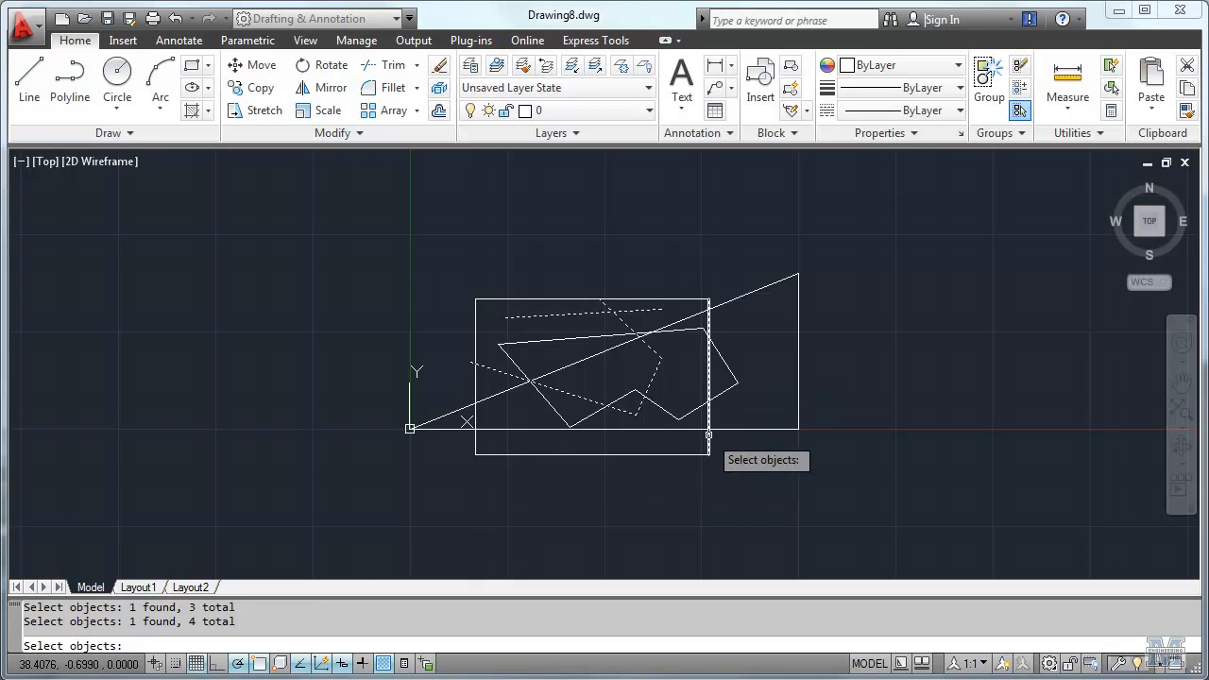
pyautogui.press('Return')
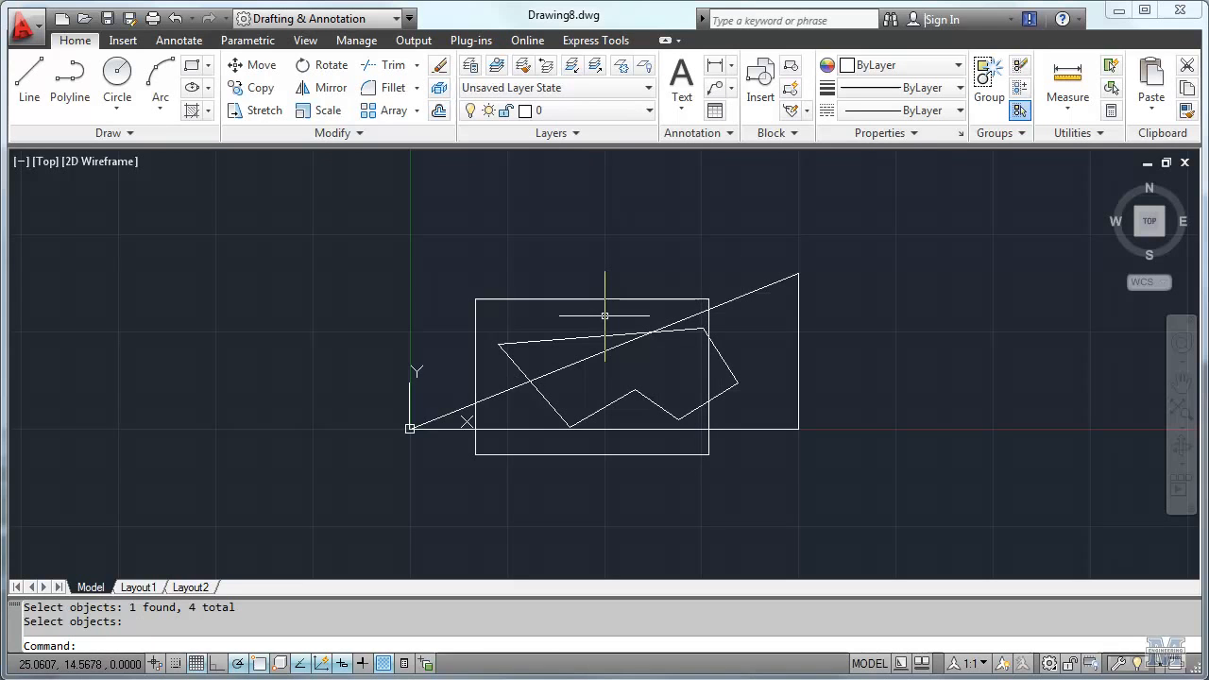
pyautogui.click(604, 350)
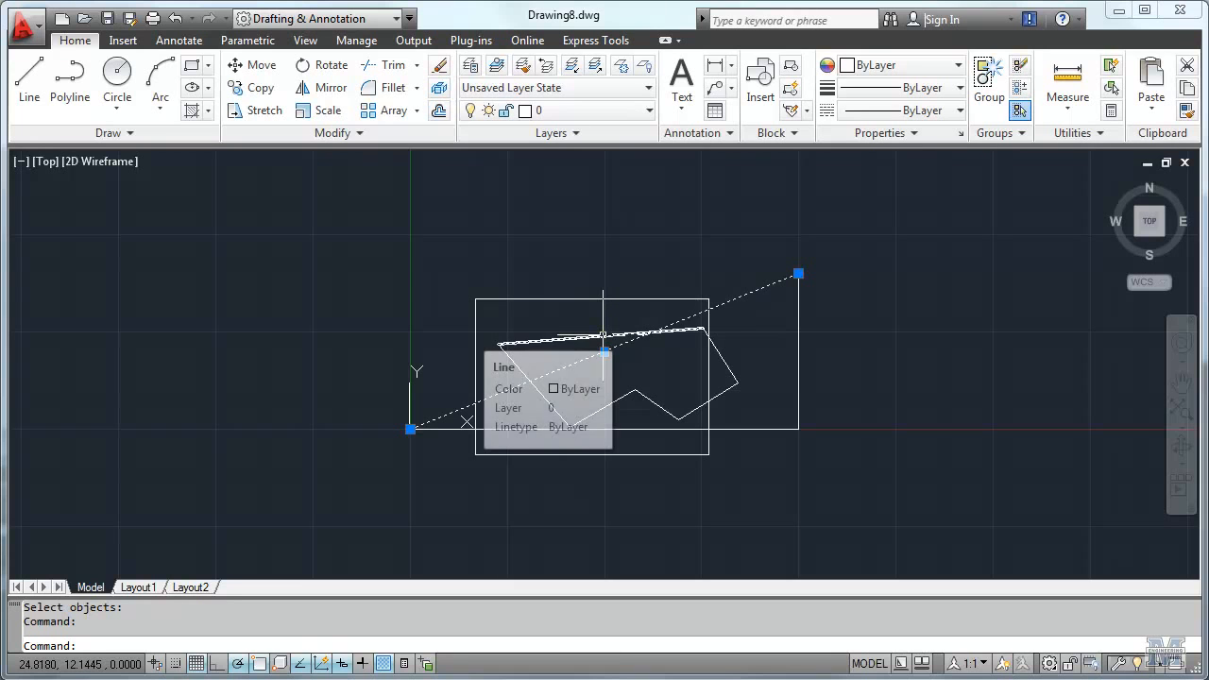
pyautogui.press('Escape')
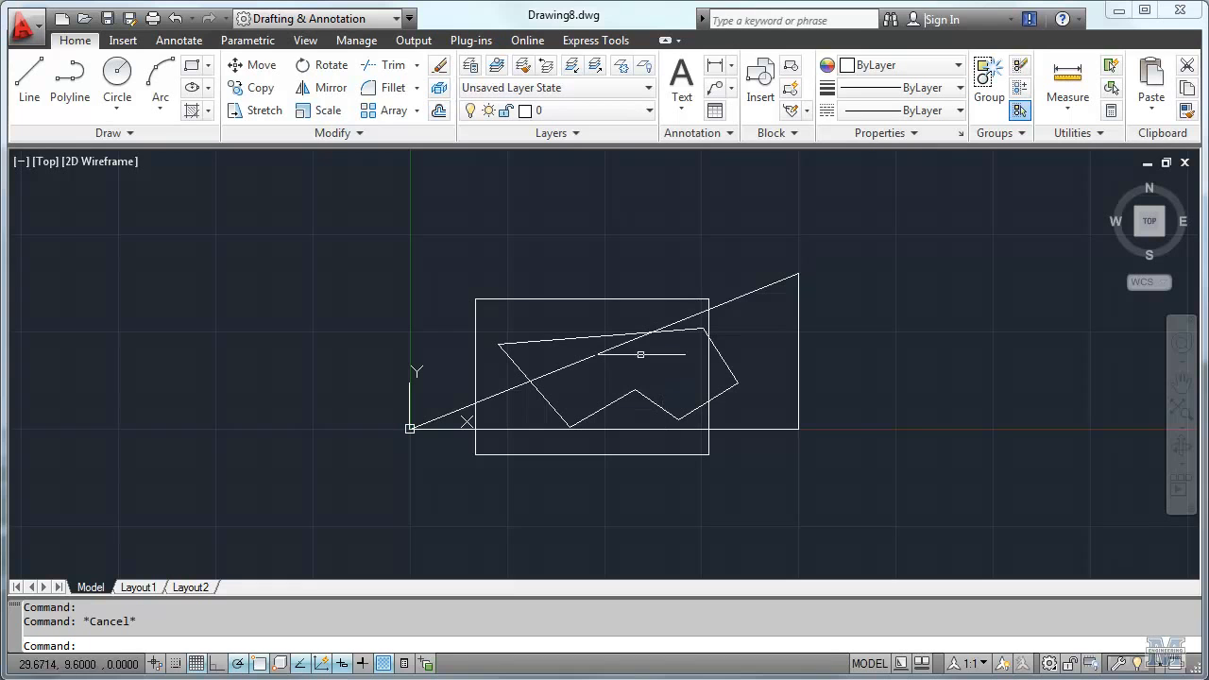
pyautogui.click(605, 335)
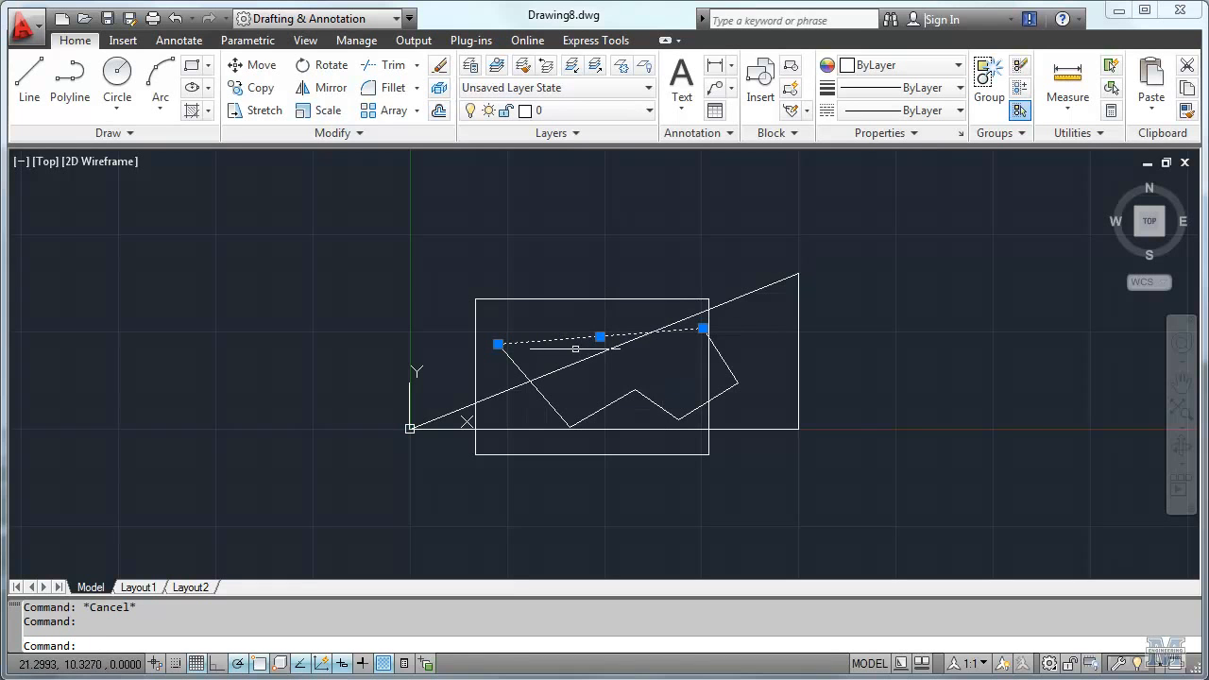
pyautogui.click(529, 380)
pyautogui.click(664, 409)
pyautogui.click(709, 399)
pyautogui.click(734, 386)
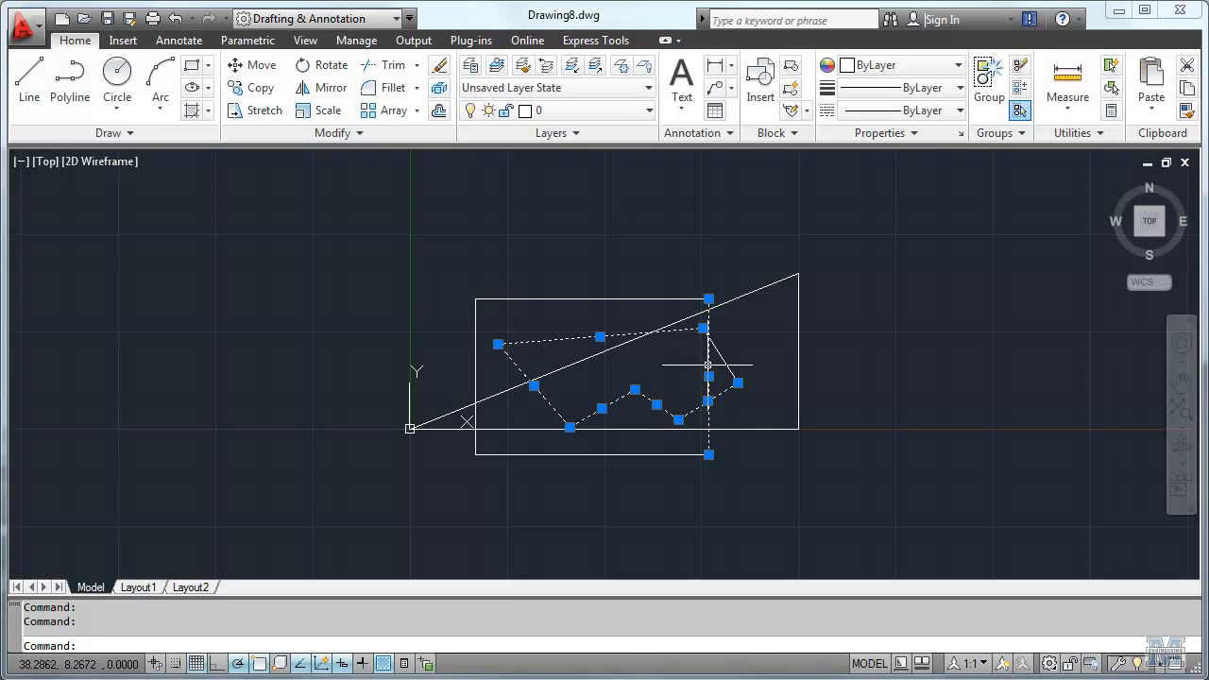
pyautogui.press('Escape')
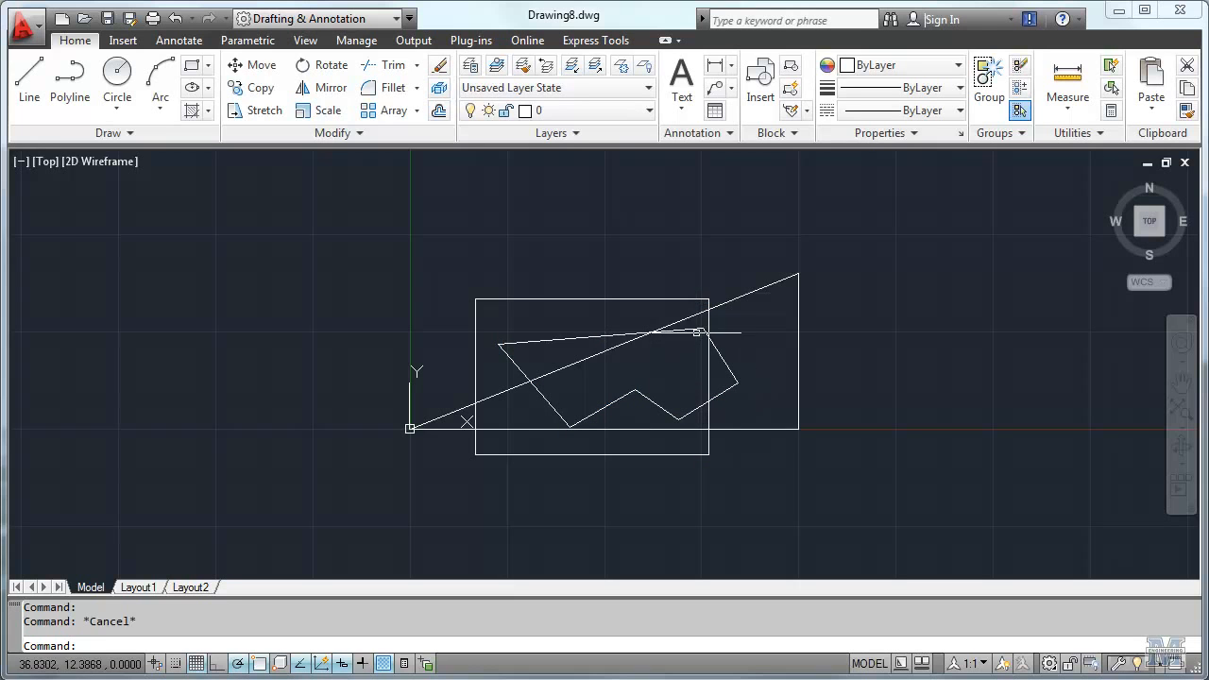
# Step: Select all six lines of the irregular closed polygon first, and erase them together
pyautogui.click(696, 329)
pyautogui.click(720, 356)
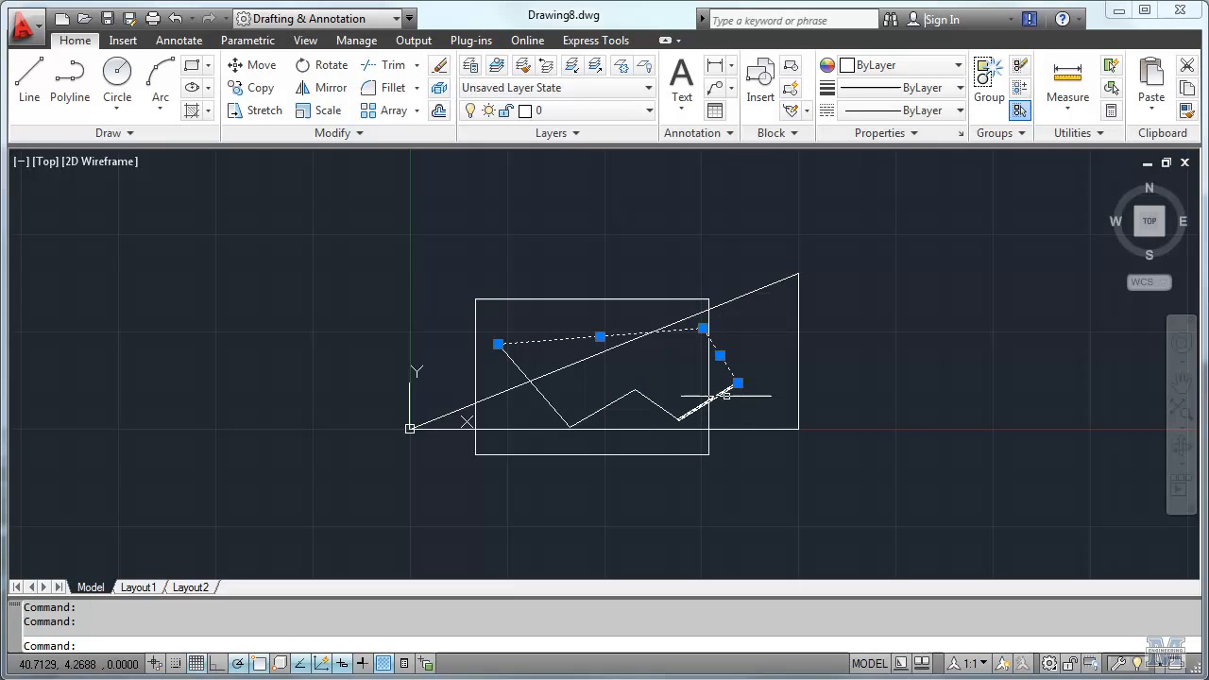
pyautogui.click(724, 392)
pyautogui.click(661, 407)
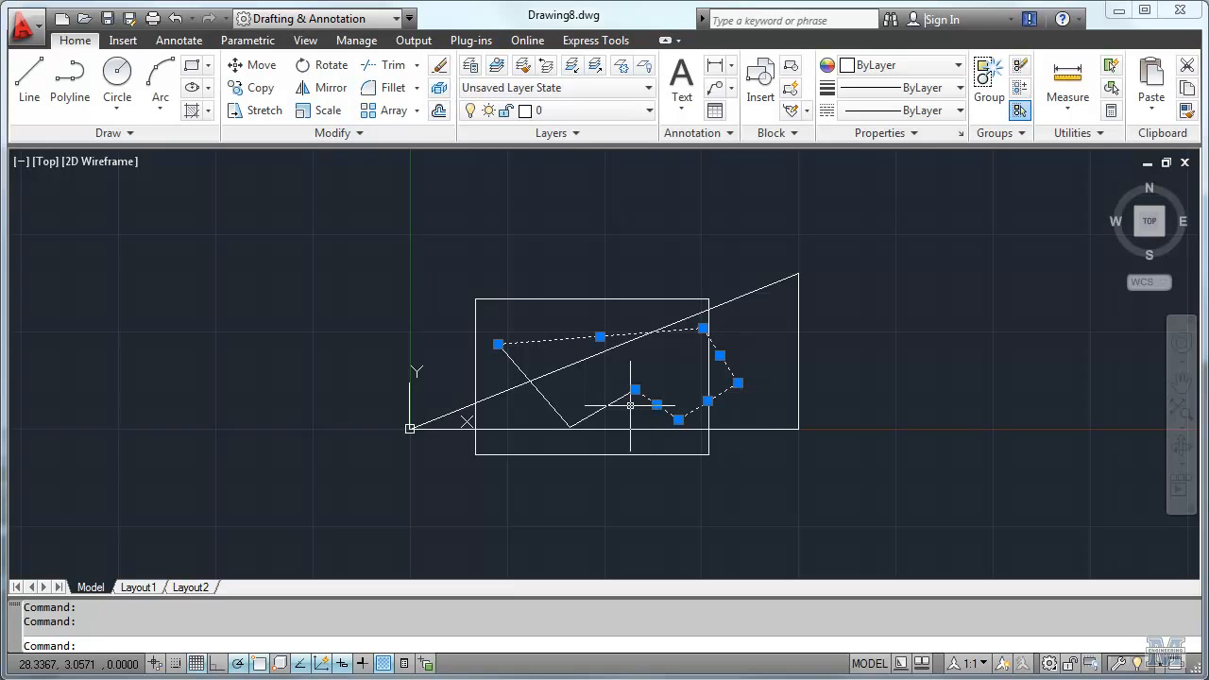
pyautogui.click(604, 406)
pyautogui.click(555, 410)
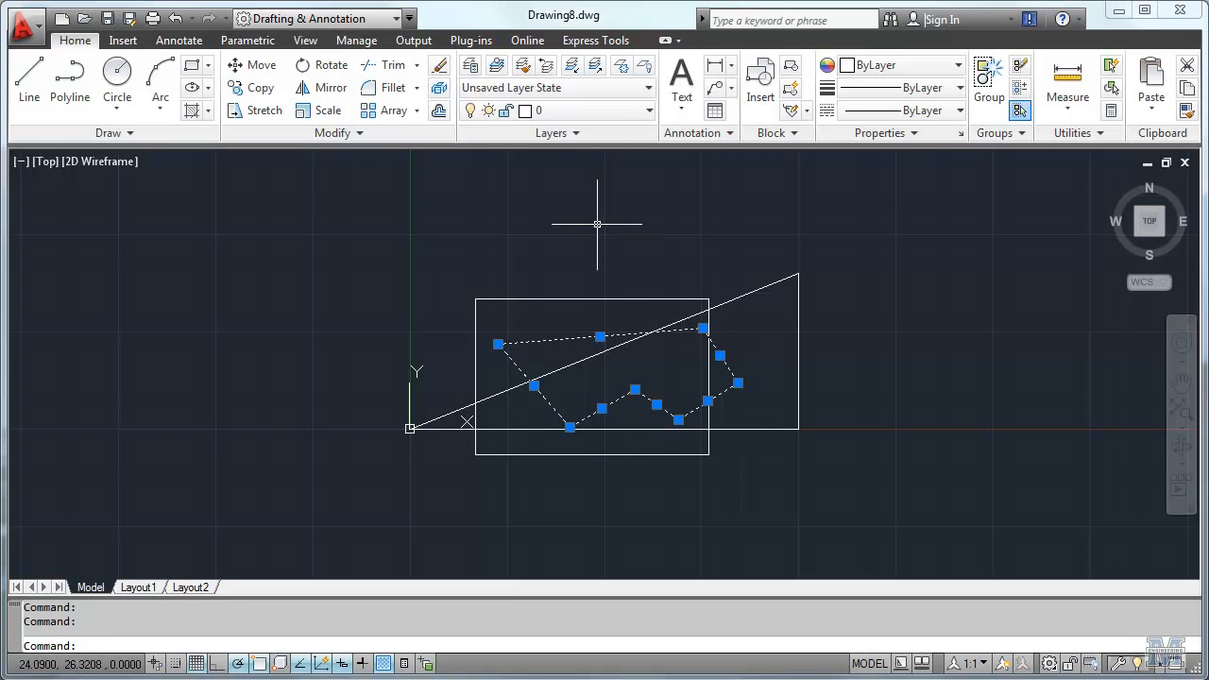
pyautogui.click(439, 66)
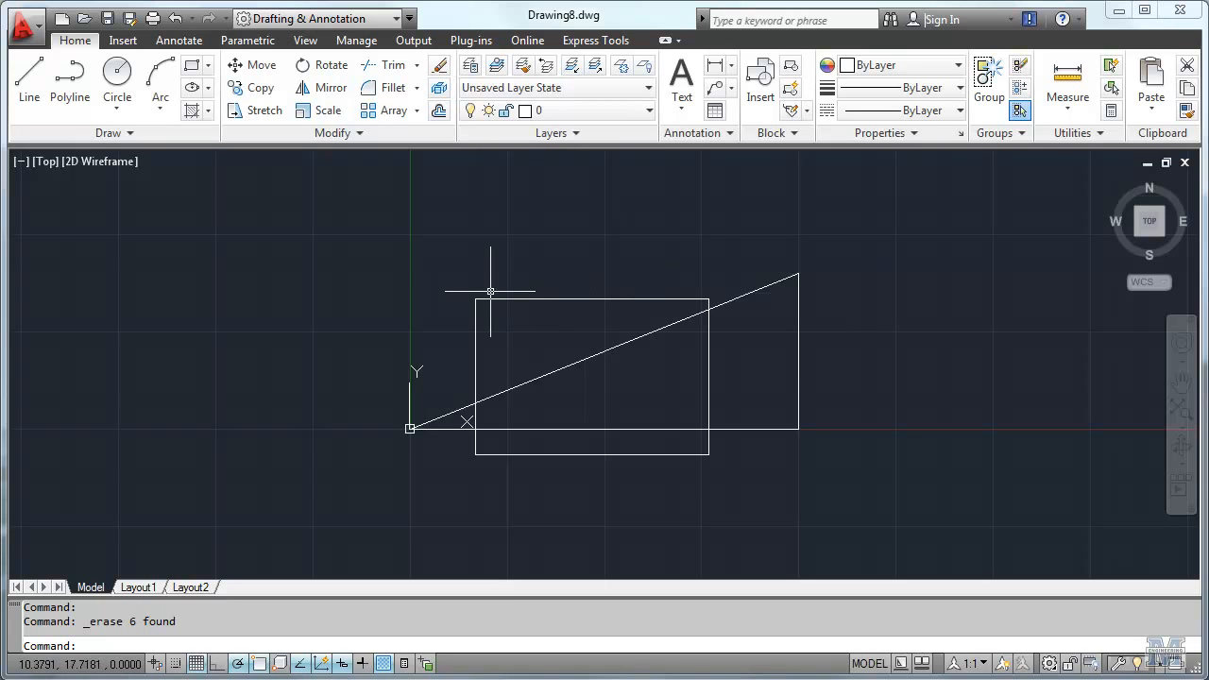
# Step: Undo both erasures to restore the polygon and the loose lines, and redo the last undone settings action
pyautogui.click(176, 19)
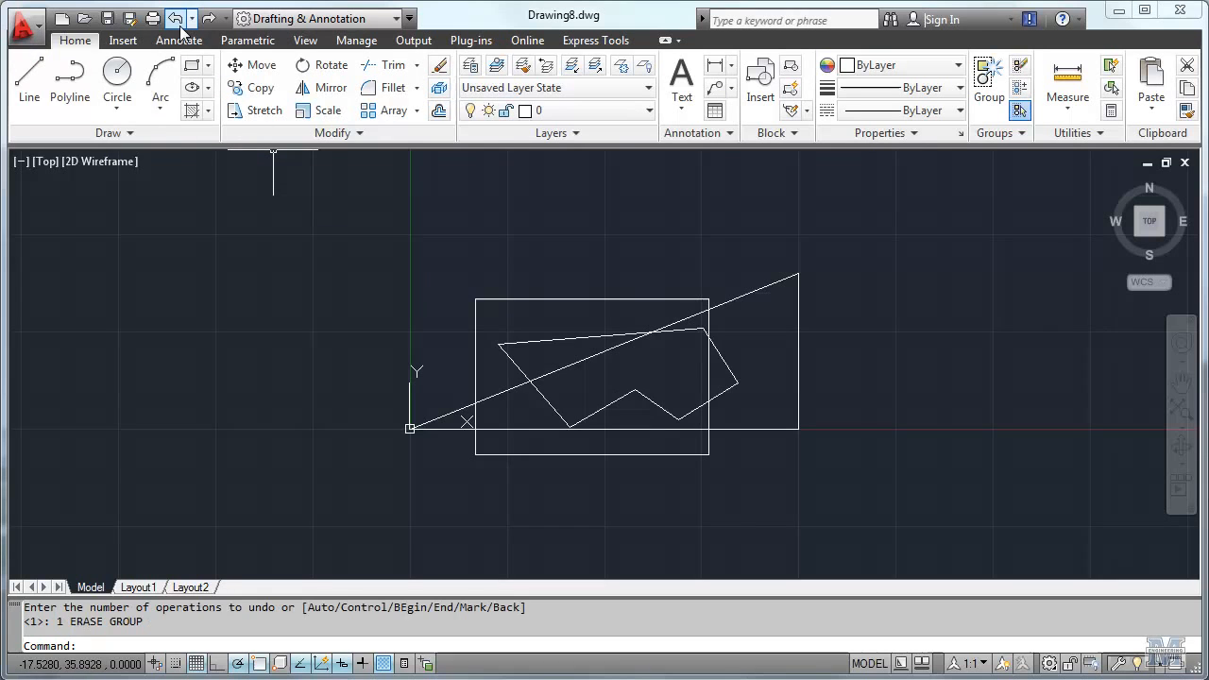
pyautogui.click(178, 23)
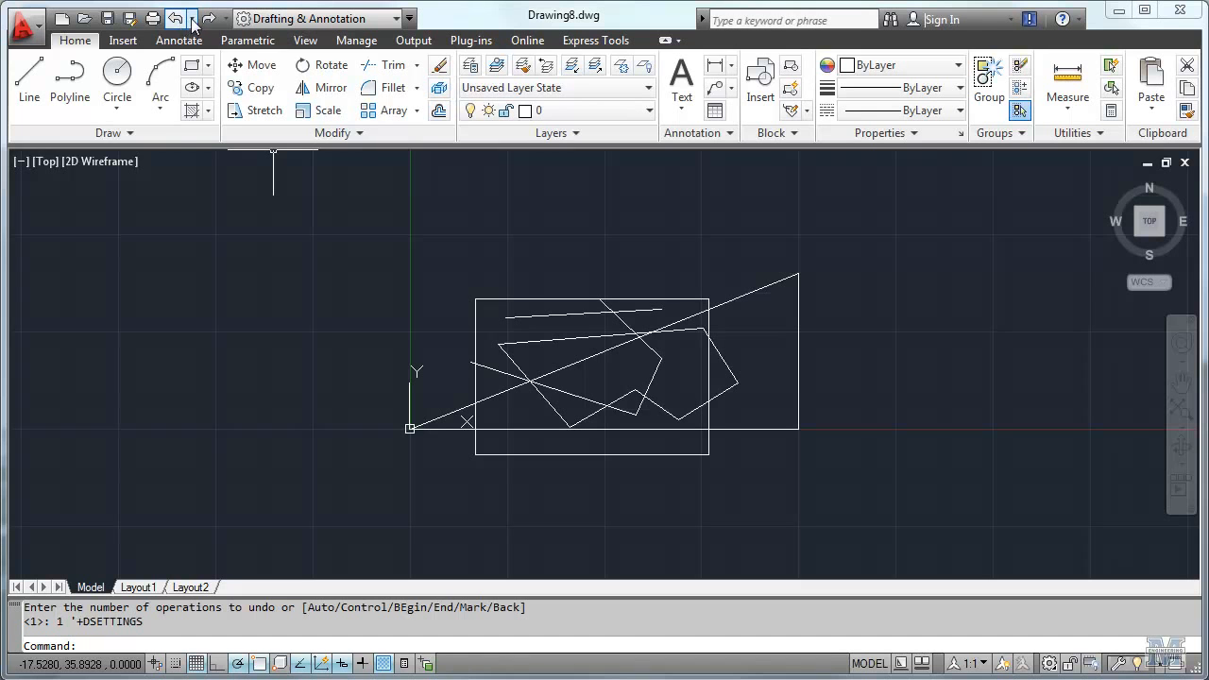
pyautogui.click(193, 19)
pyautogui.moveTo(179, 119); pyautogui.dragTo(172, 78)
pyautogui.click(260, 374)
pyautogui.click(207, 19)
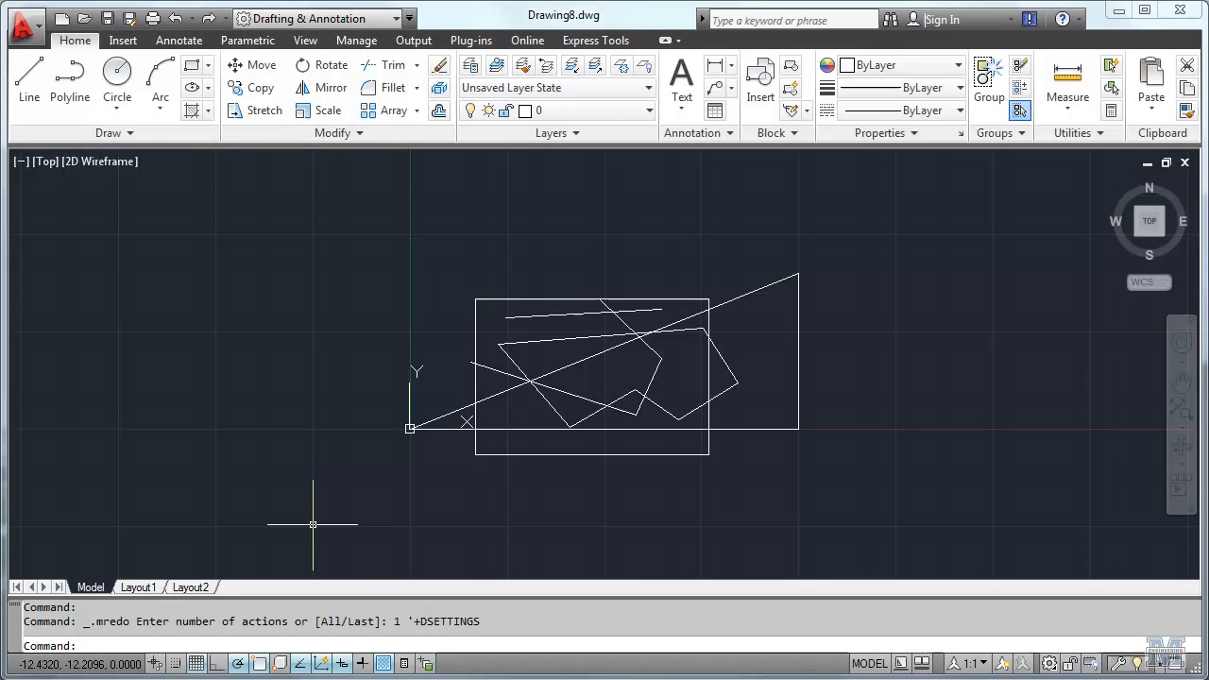
# Step: Save the drawing as Drawing1.dwg in the CAD folder and quick-save it once more
pyautogui.hotkey('ctrl', 'shift', 's')
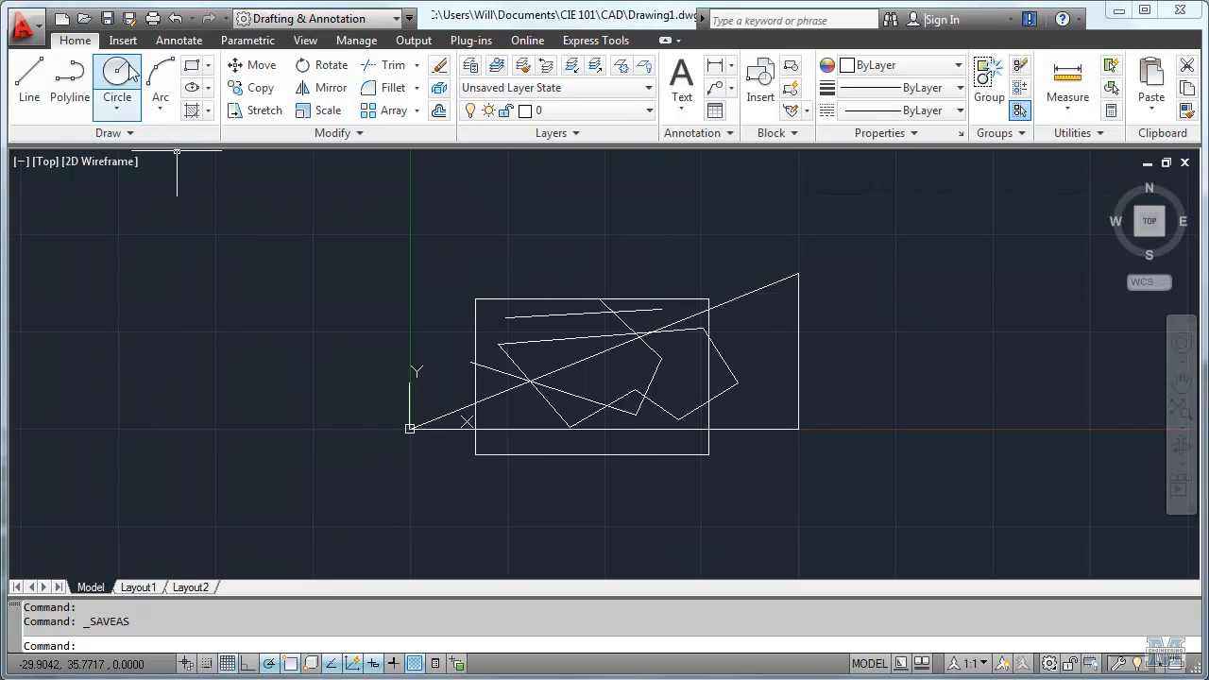
pyautogui.click(107, 20)
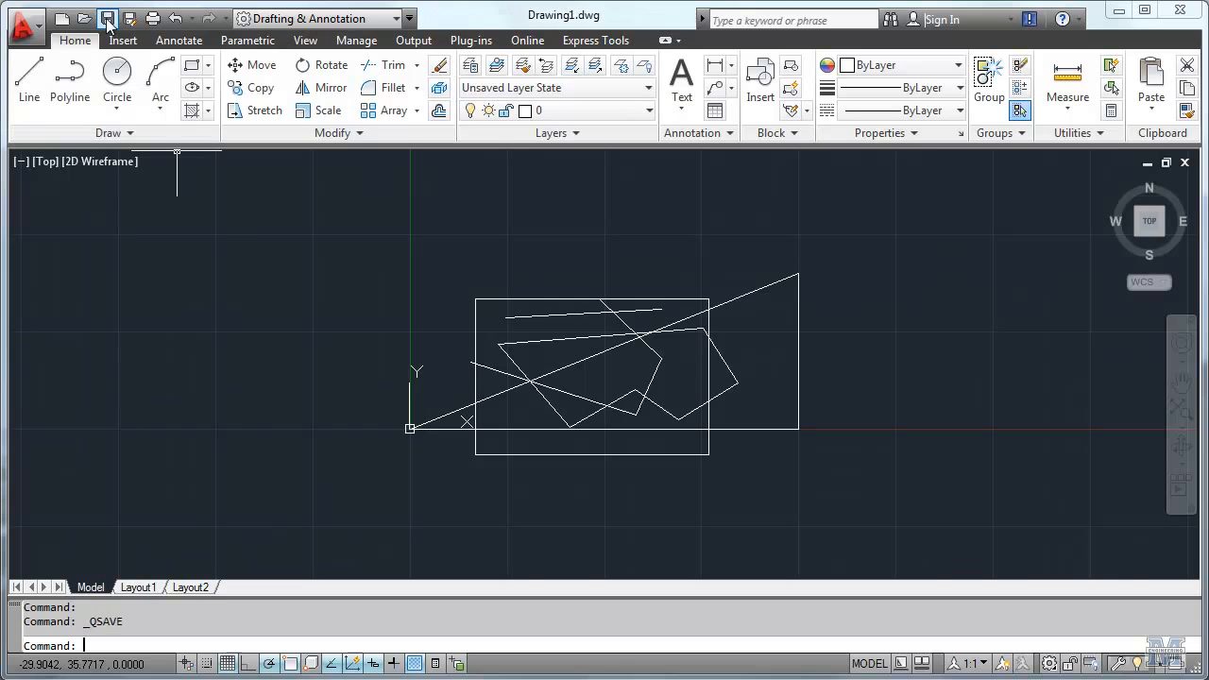
# Step: Save a copy as AutoCAD 2010 drawing CIE101-01 in the CAD folder, adding that folder to the save dialog's Places
pyautogui.click(25, 31)
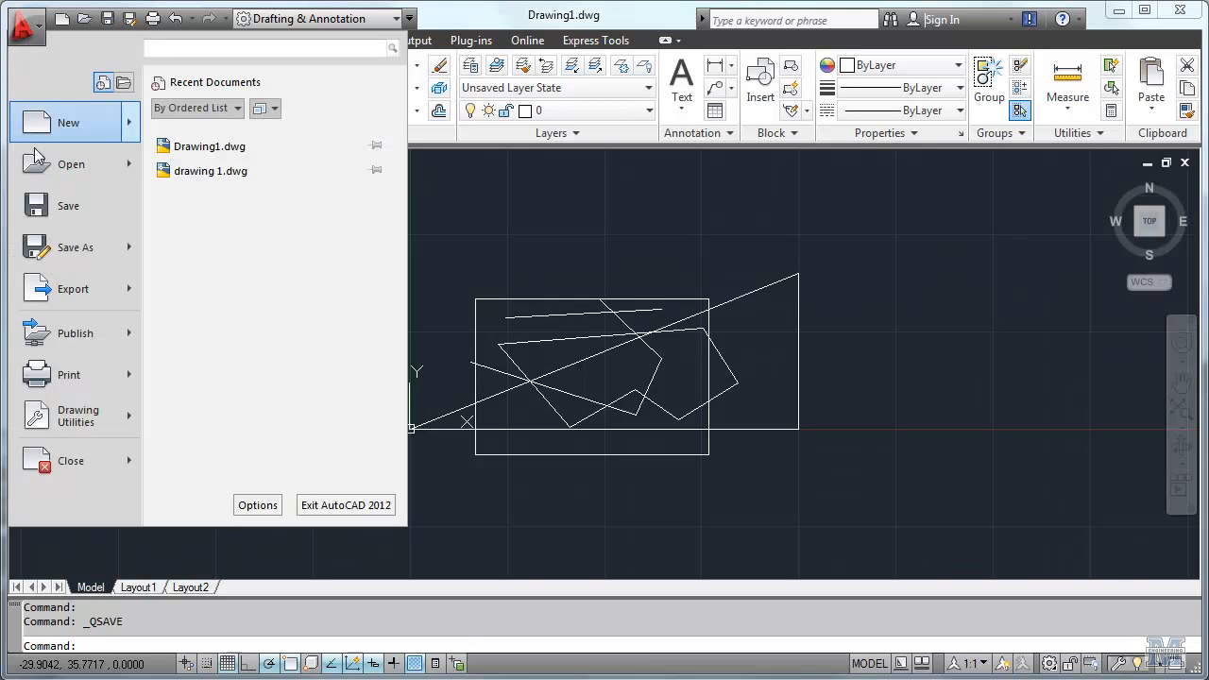
pyautogui.moveTo(63, 248)
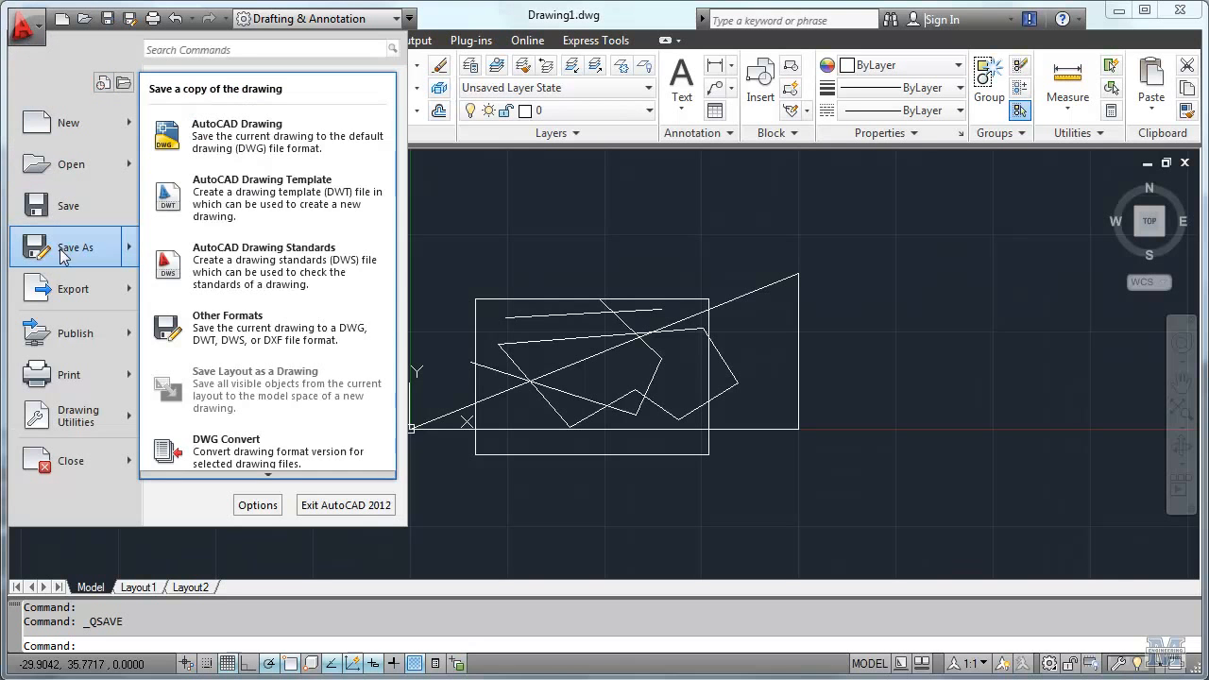
pyautogui.click(233, 137)
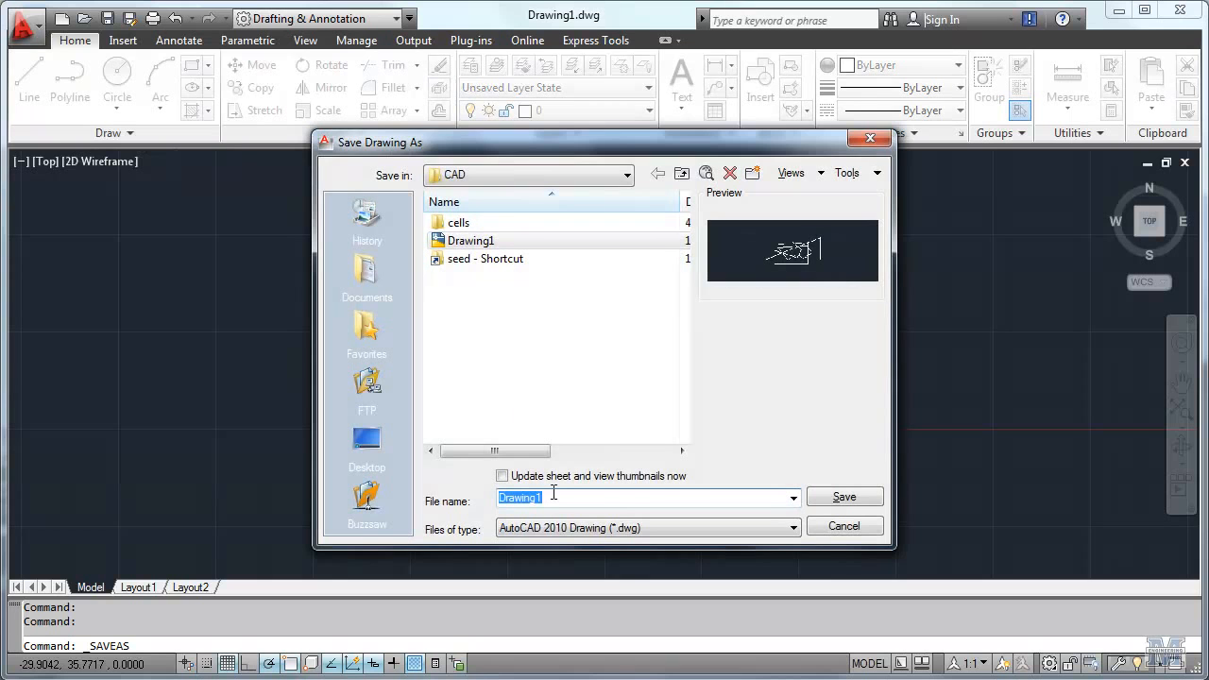
pyautogui.write('CIE101-01')
pyautogui.click(867, 177)
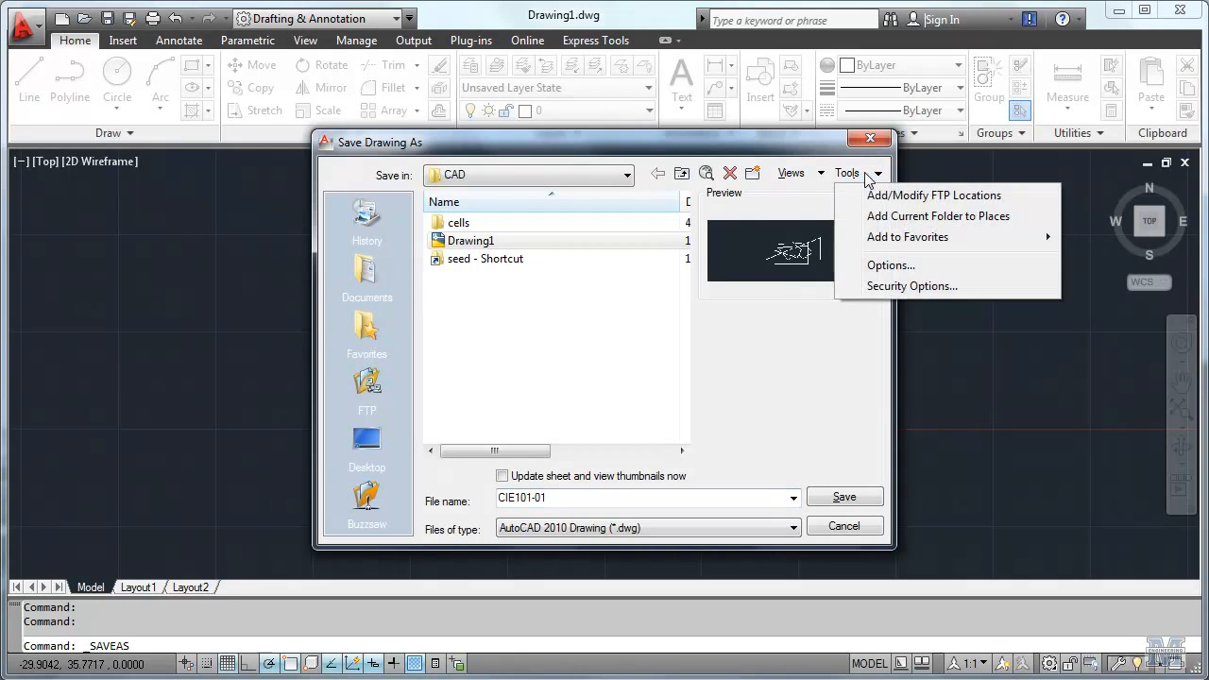
pyautogui.click(887, 217)
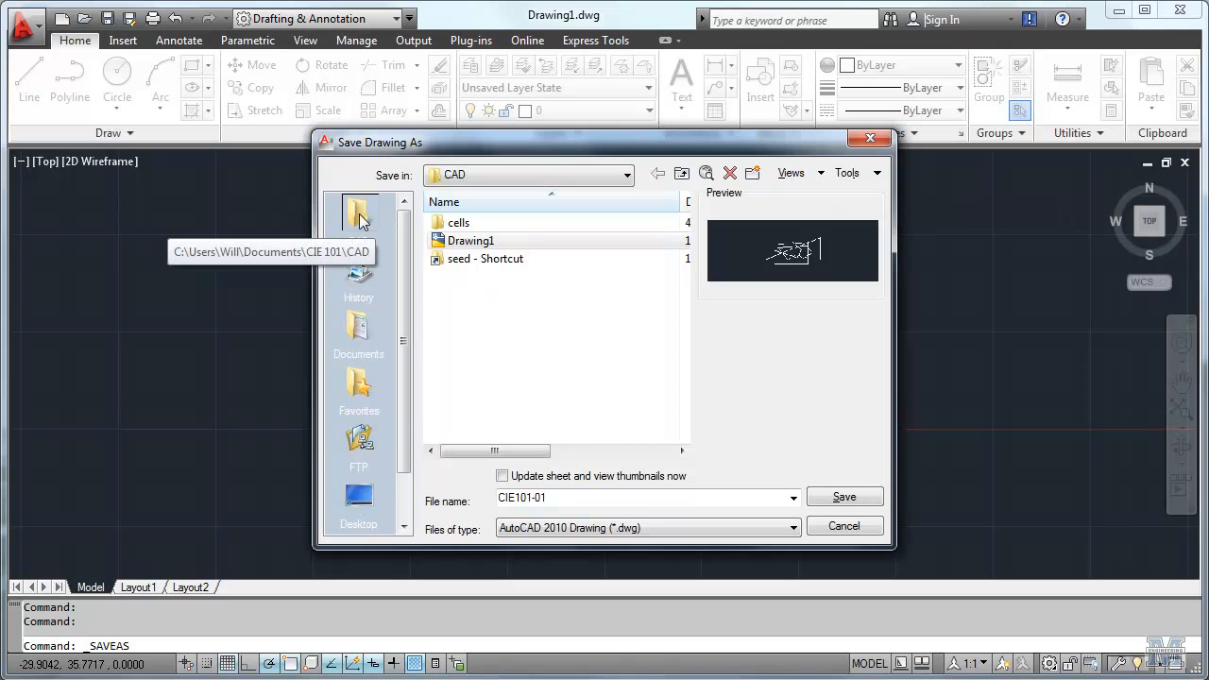
pyautogui.click(843, 497)
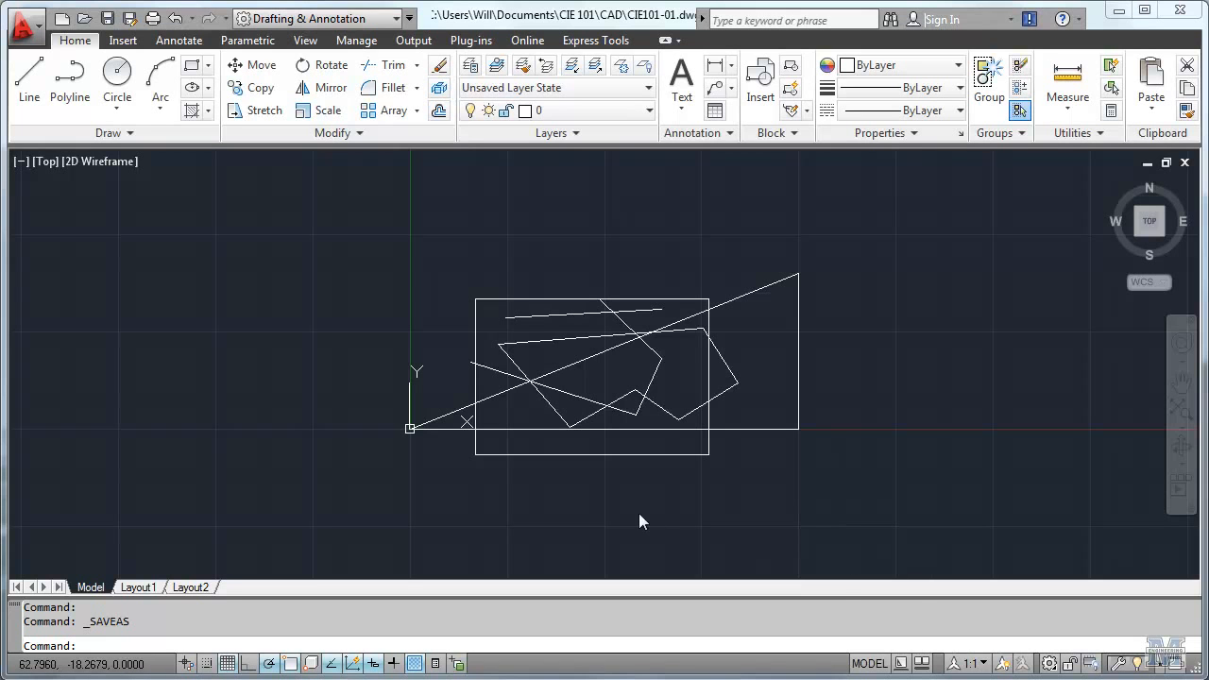
# Step: Examine the automatic save interval in the Open and Save options and close the options
pyautogui.click(38, 36)
pyautogui.click(255, 506)
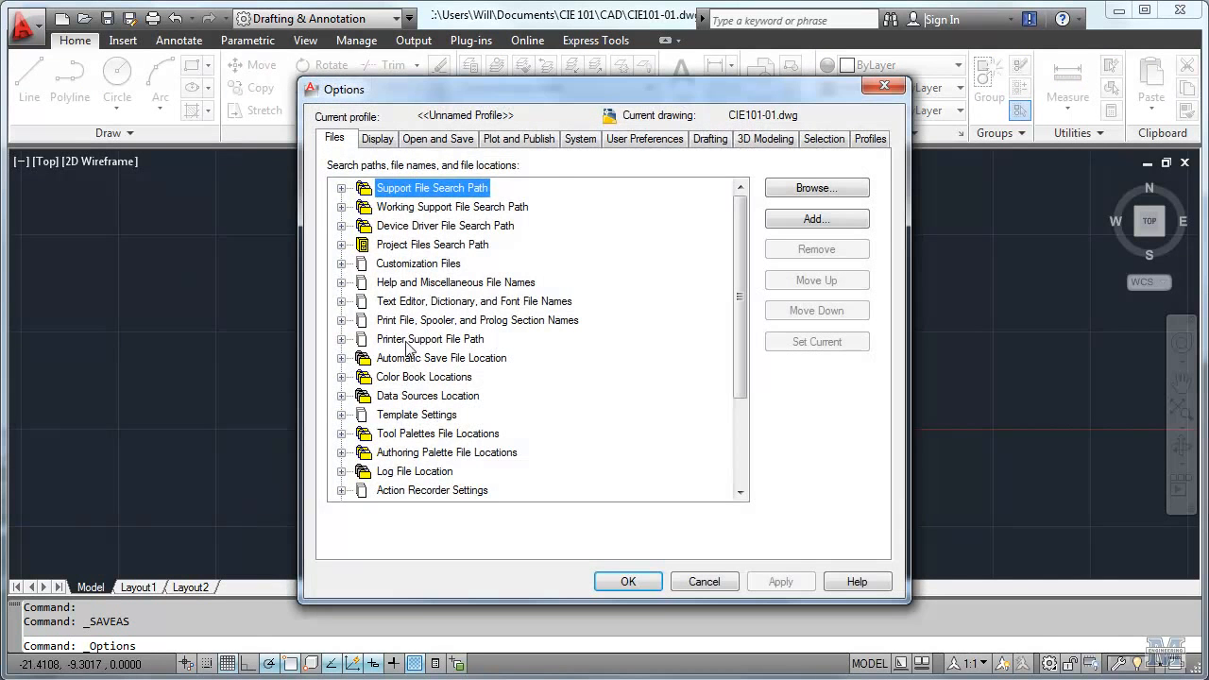
pyautogui.click(446, 145)
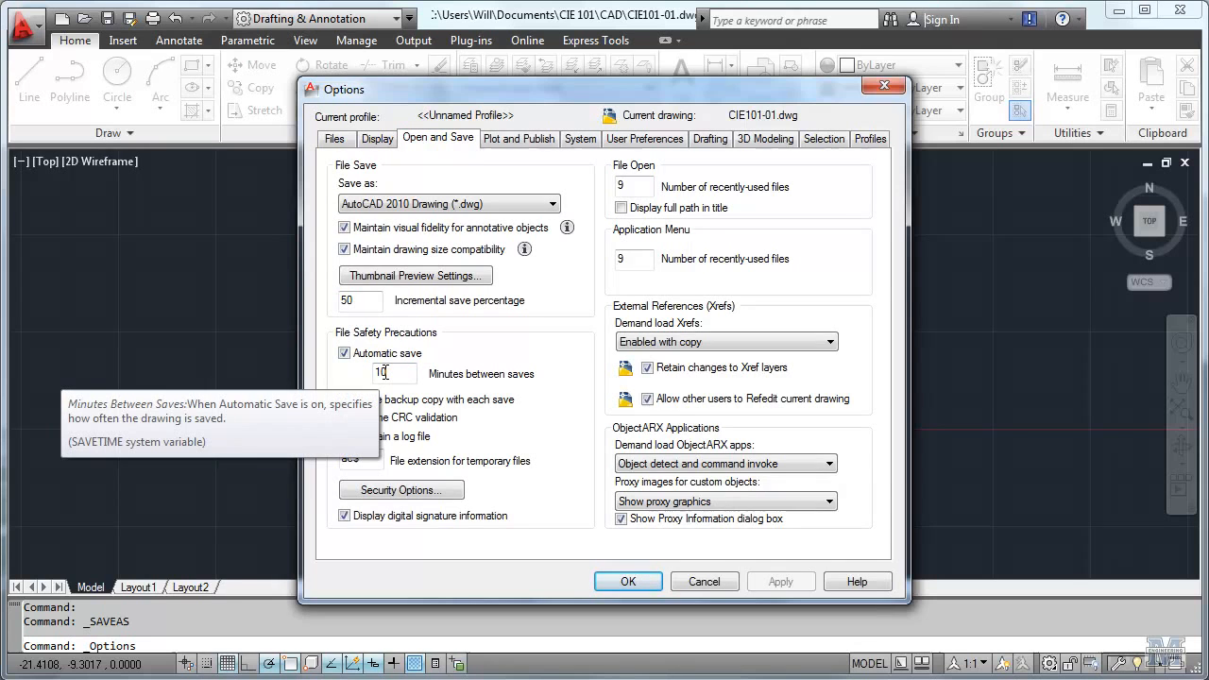
pyautogui.click(628, 582)
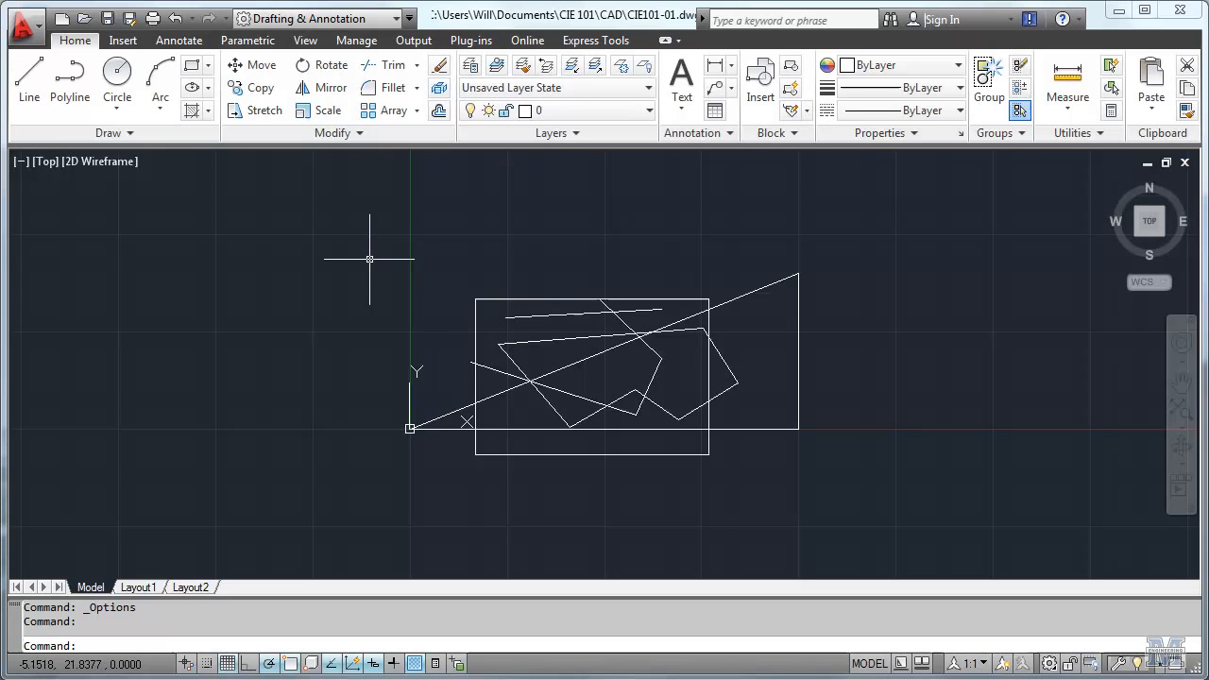
# Step: Select everything in the drawing with one window around all the lines and erase it
pyautogui.click(361, 229)
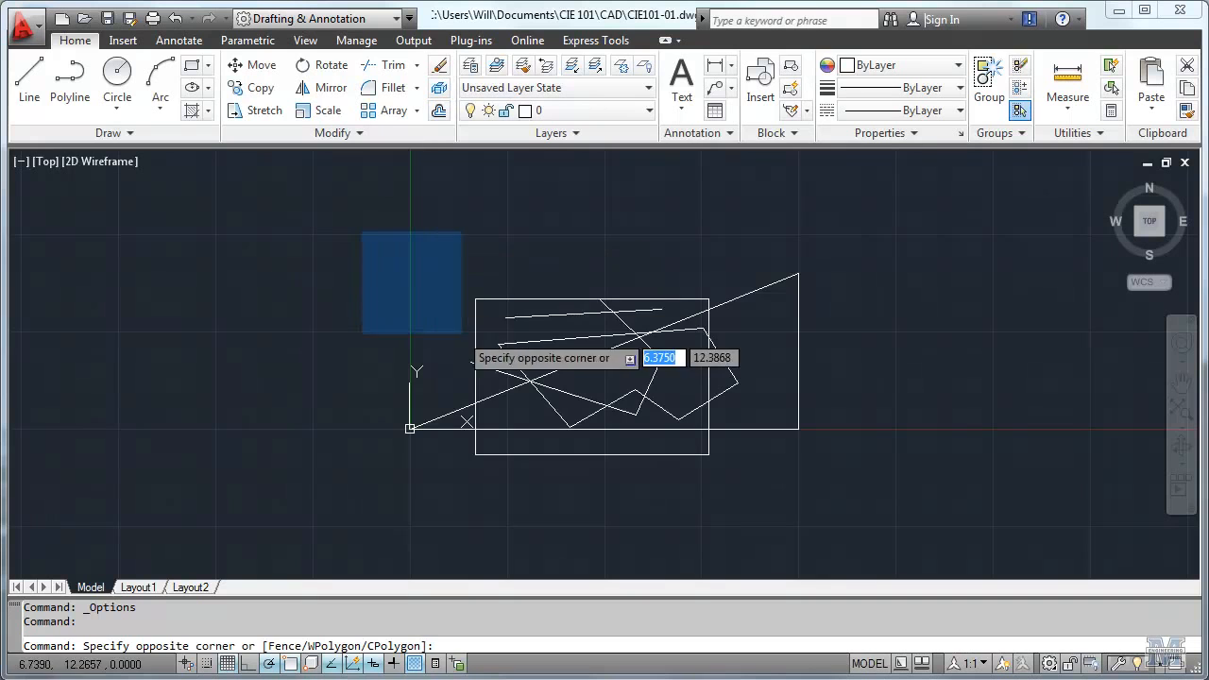
pyautogui.click(911, 492)
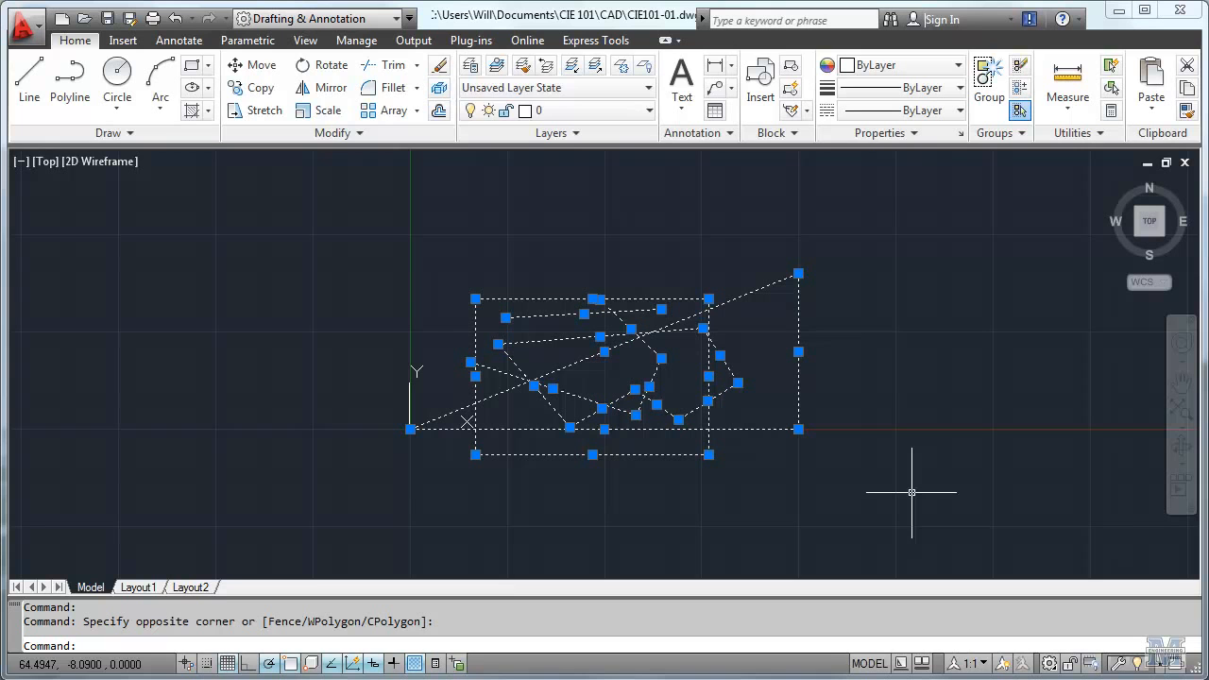
pyautogui.click(440, 69)
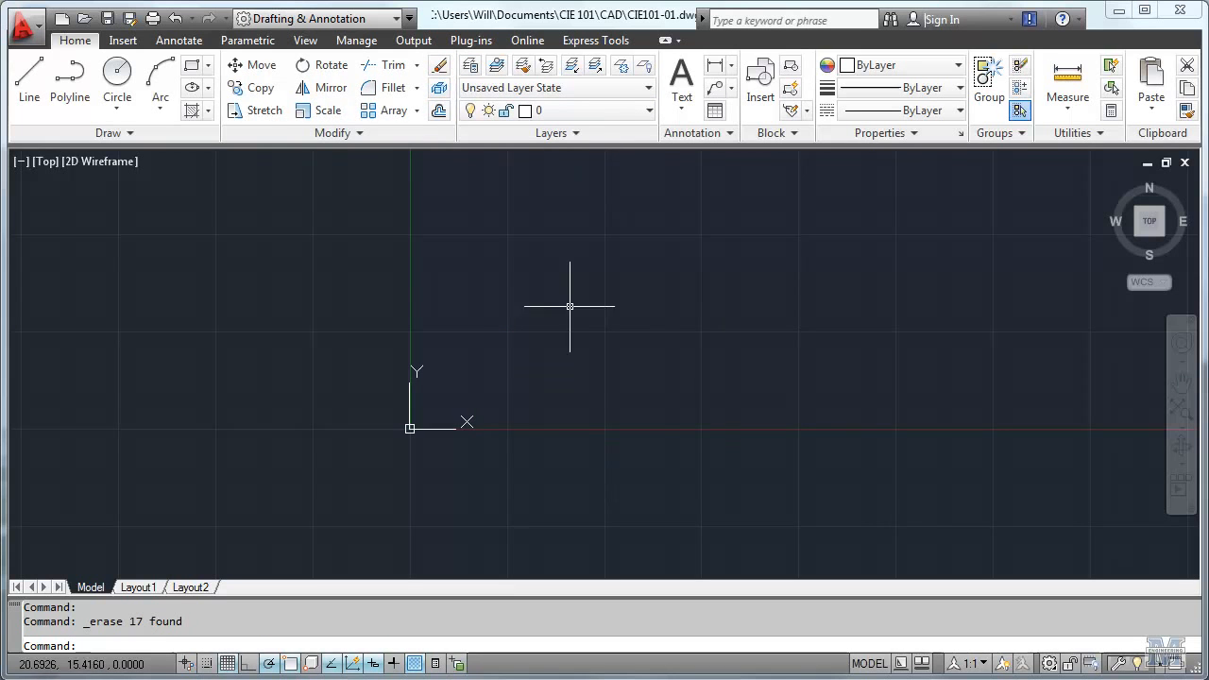
# Step: Start a polyline with a rising segment about 48 units long at 21°, followed by a straight segment descending to the X axis
pyautogui.click(67, 86)
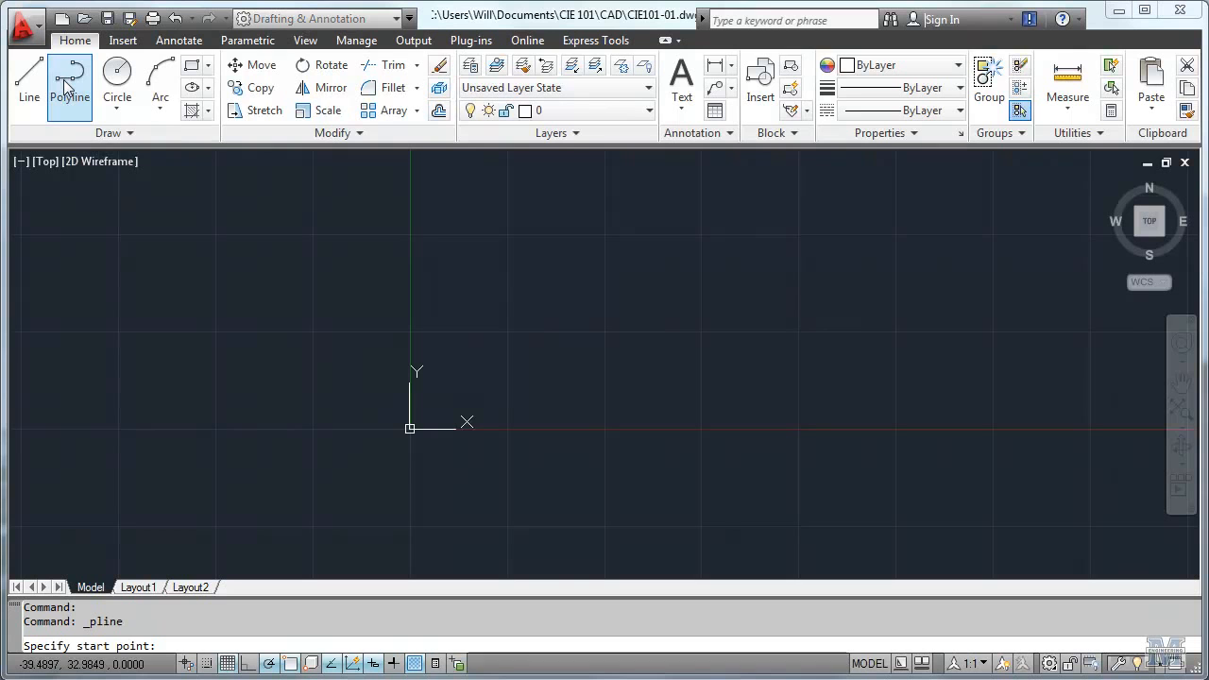
pyautogui.click(250, 417)
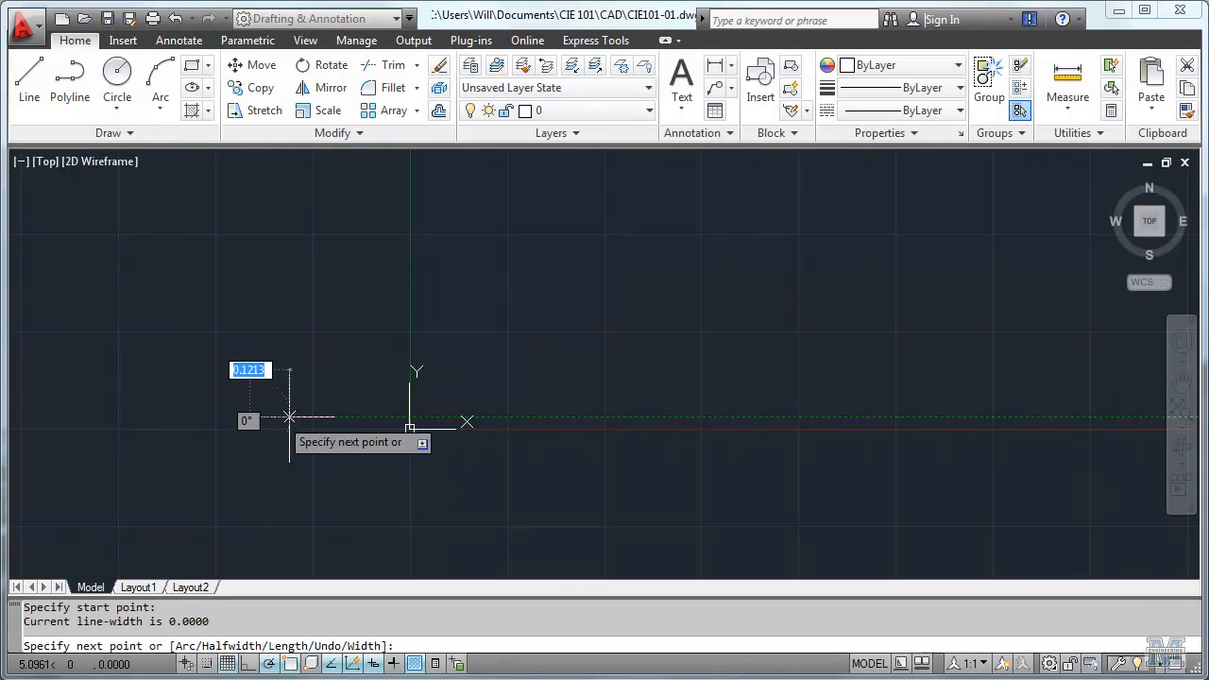
pyautogui.click(620, 279)
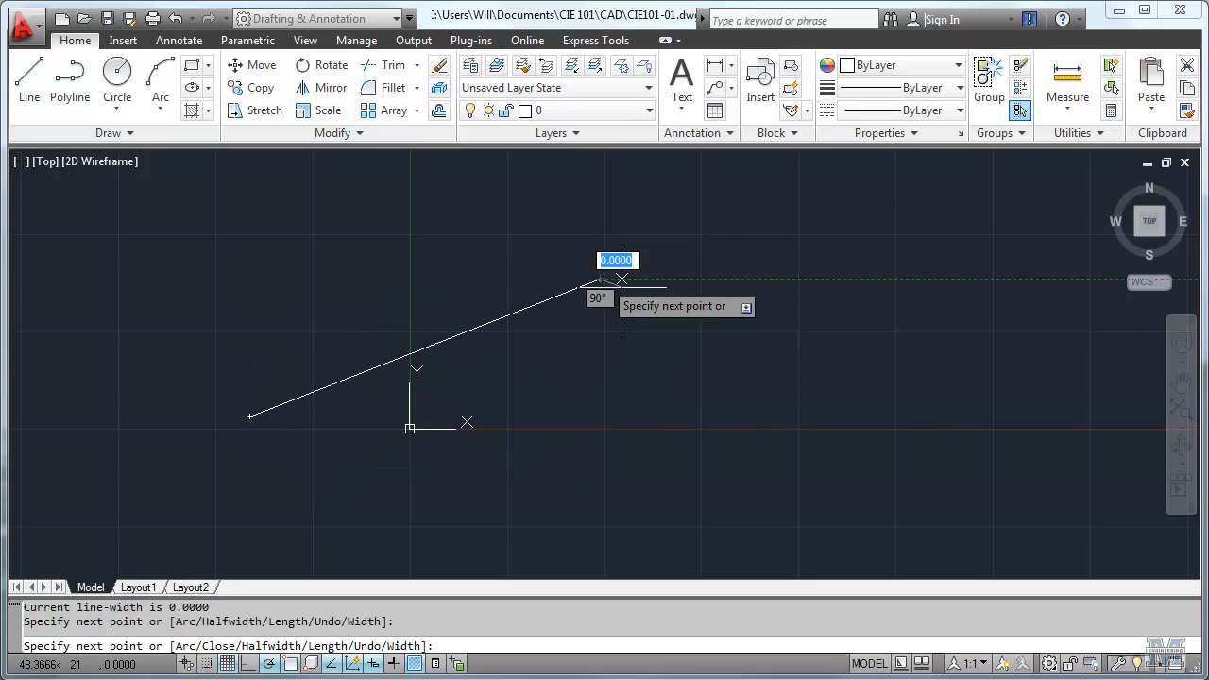
pyautogui.click(808, 431)
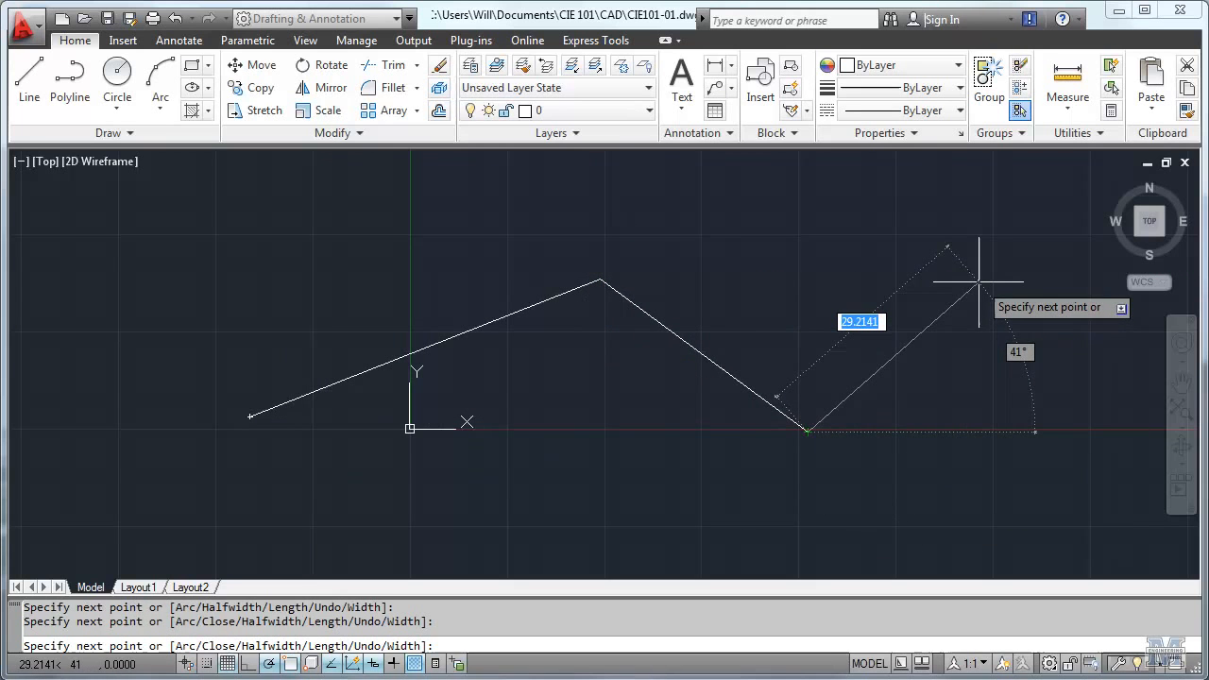
# Step: Continue the polyline with an Arc segment curving around and up, followed by a straight Line segment running up and to the left
pyautogui.rightClick(952, 235)
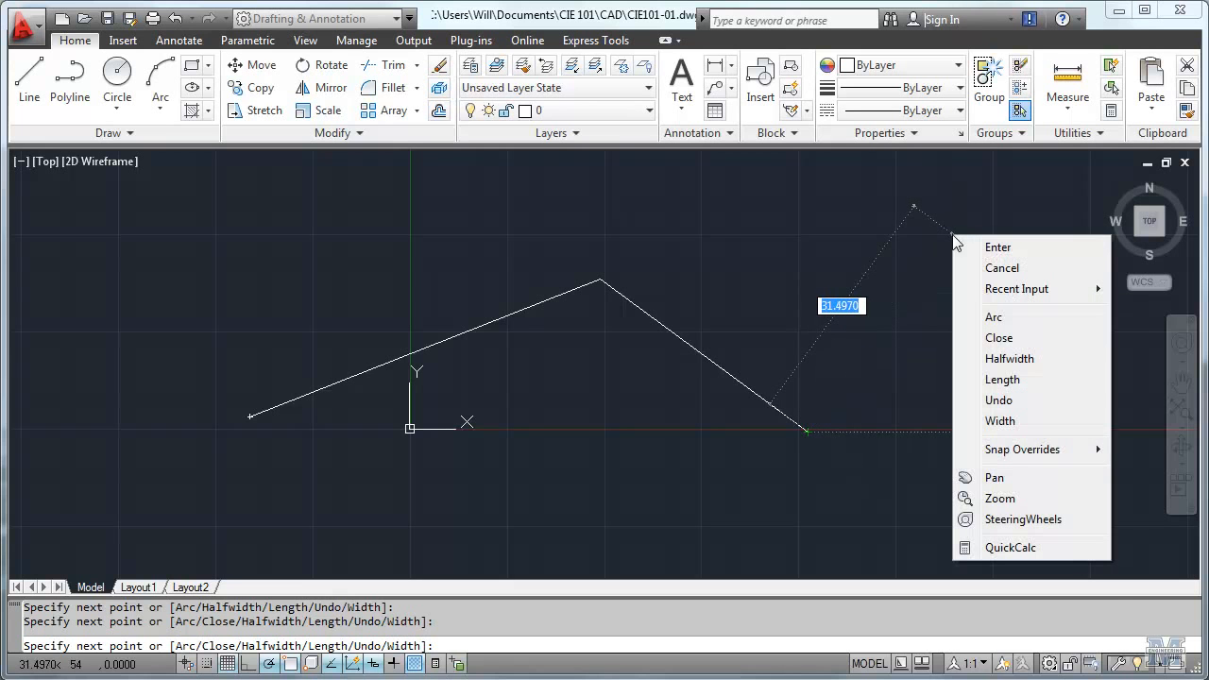
pyautogui.click(996, 317)
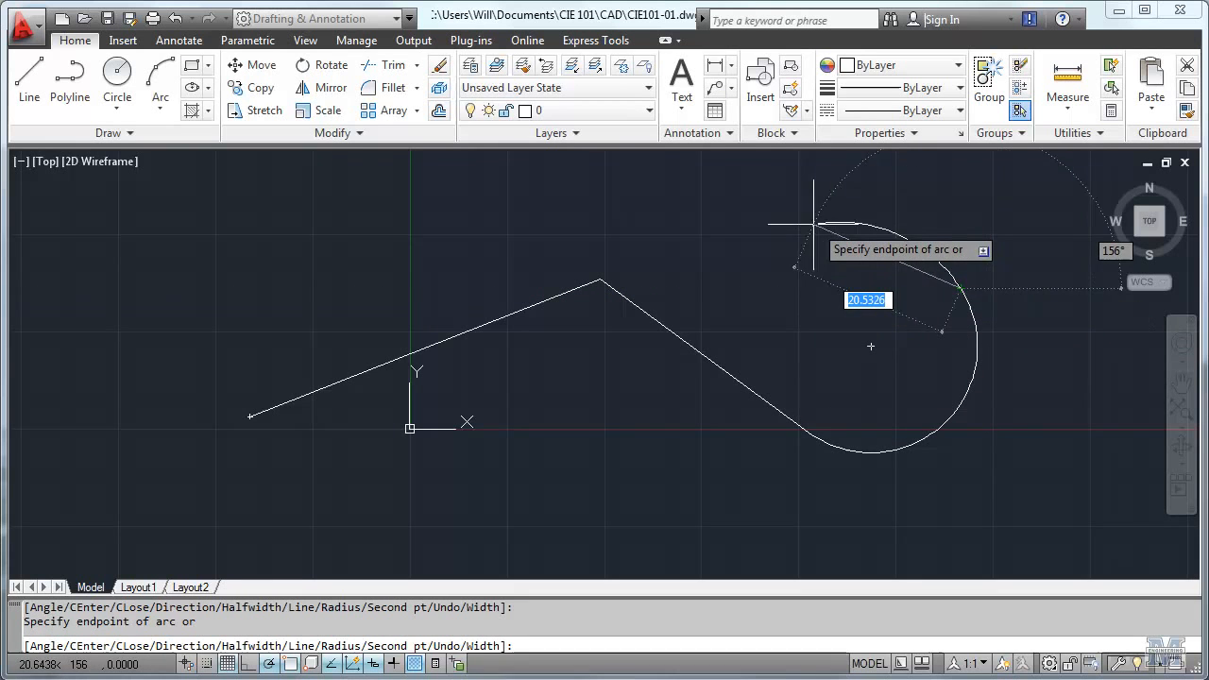
pyautogui.rightClick(795, 239)
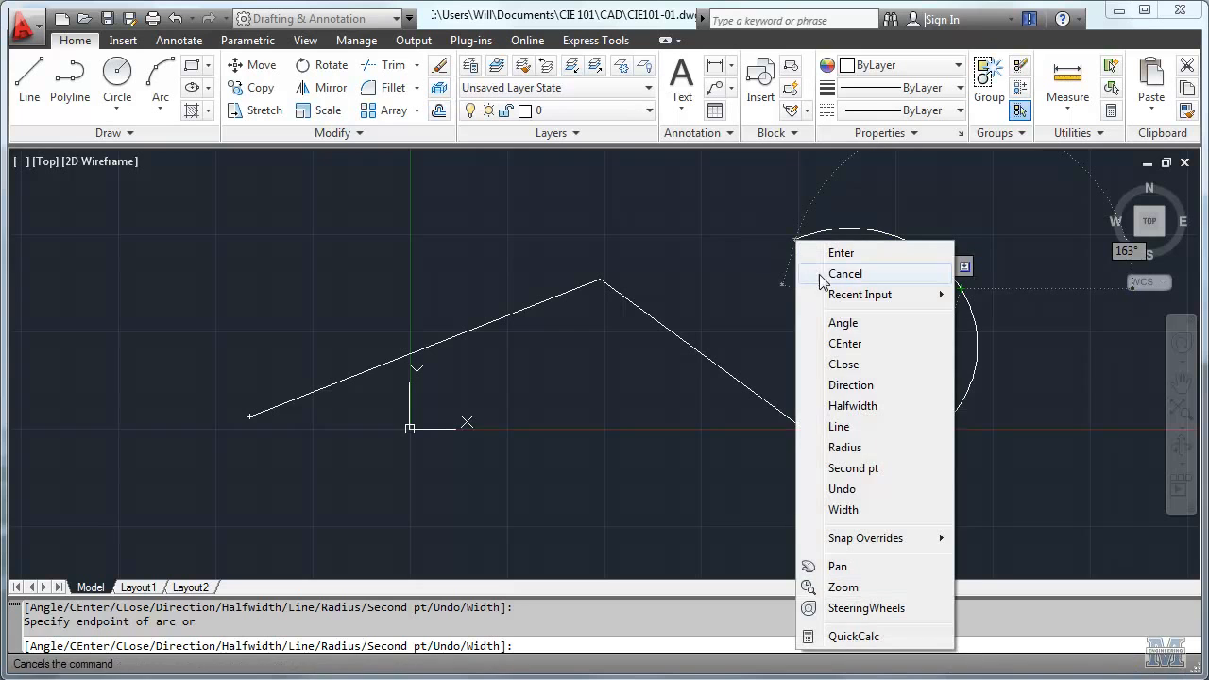
pyautogui.click(839, 427)
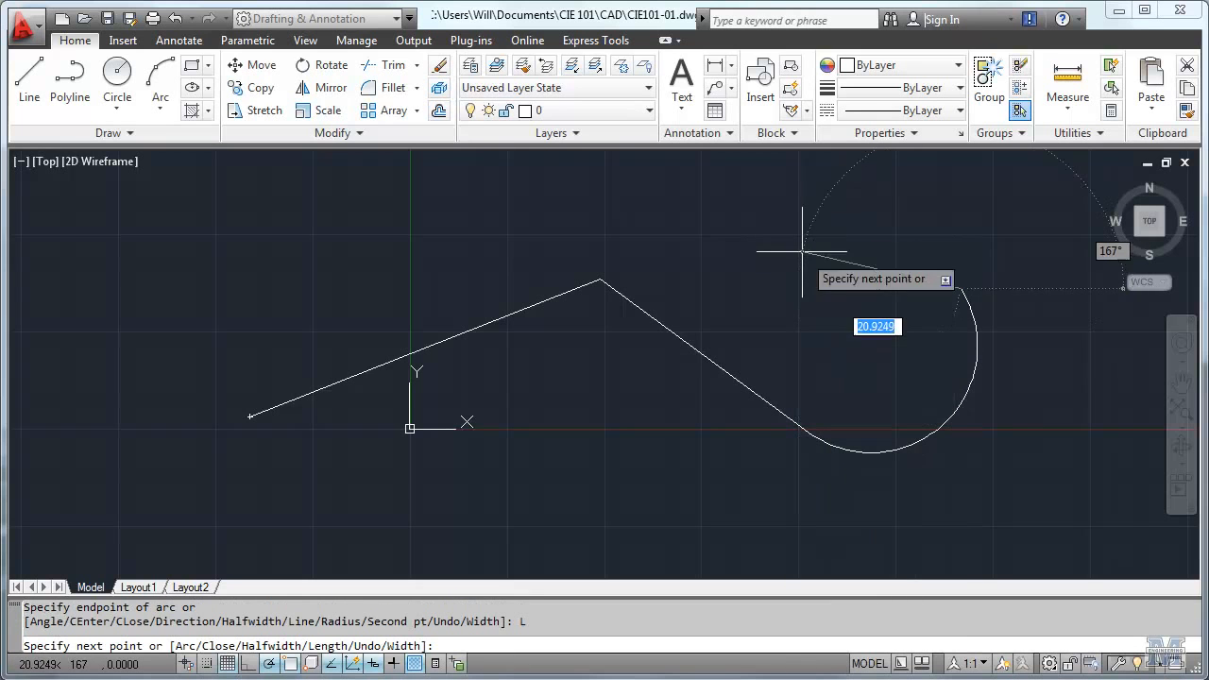
pyautogui.click(772, 159)
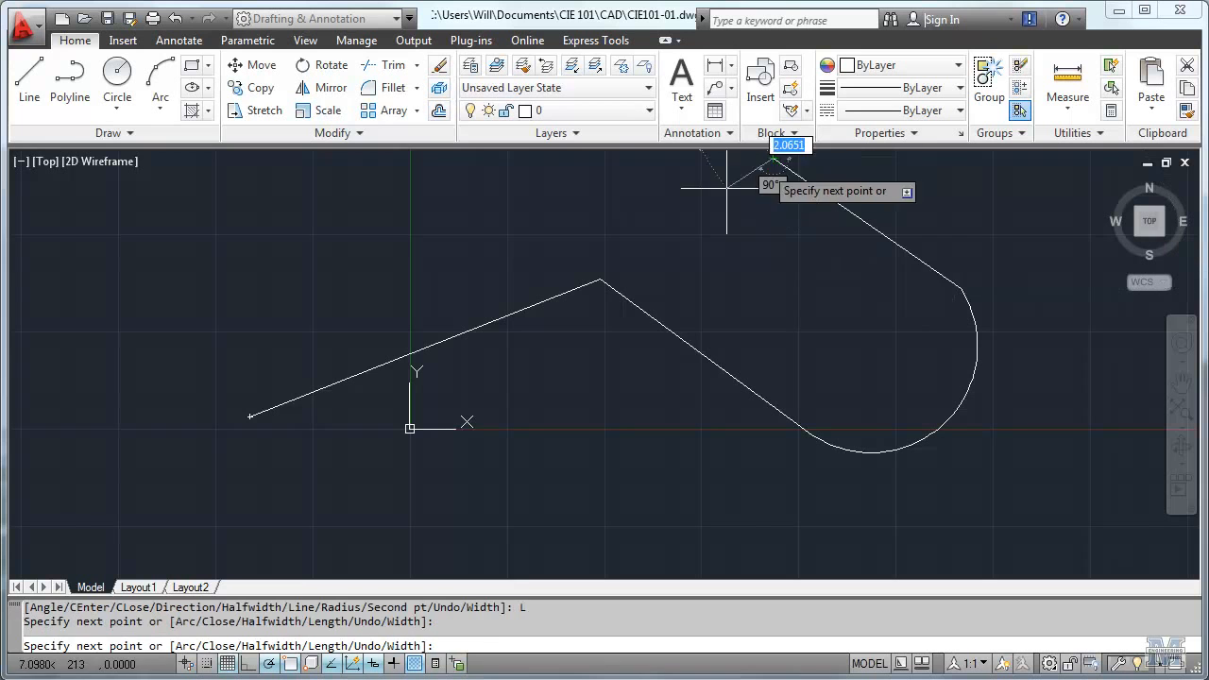
# Step: Switch the polyline back to Arc, end the large arc at the polyline's start point, and finish the polyline
pyautogui.scroll(-2, 531, 217)
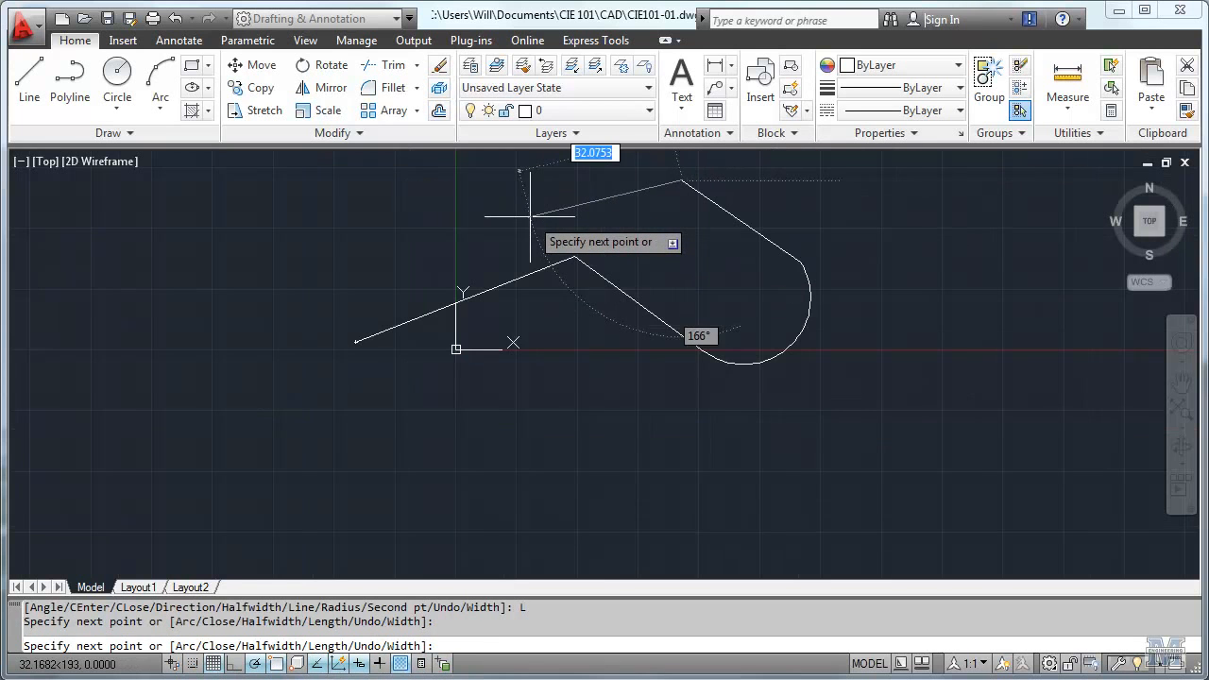
pyautogui.scroll(-2, 533, 215)
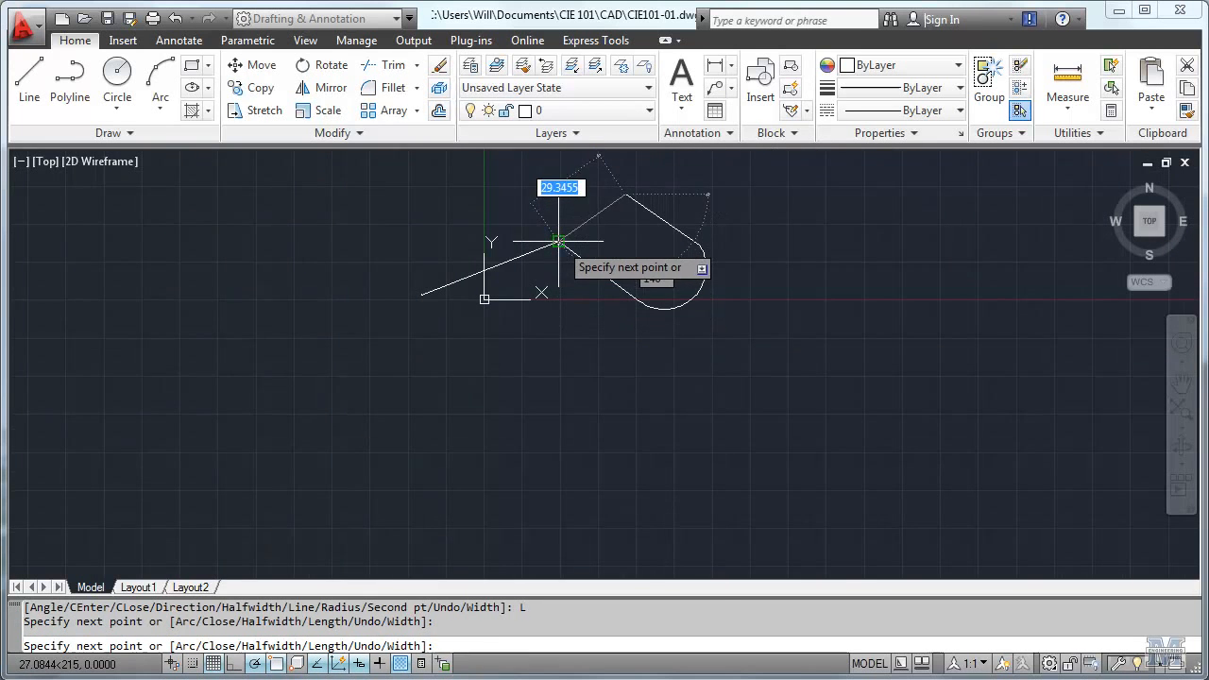
pyautogui.moveTo(559, 243); pyautogui.dragTo(550, 359, button='middle')
pyautogui.scroll(2, 551, 359)
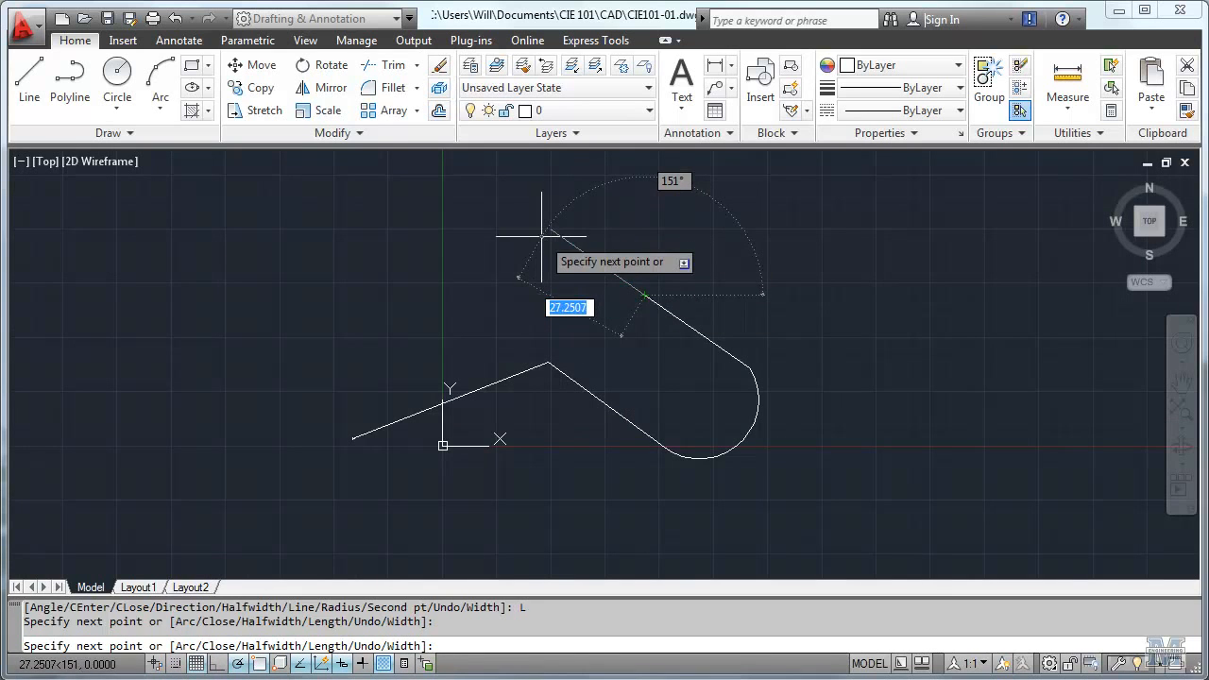
pyautogui.rightClick(748, 295)
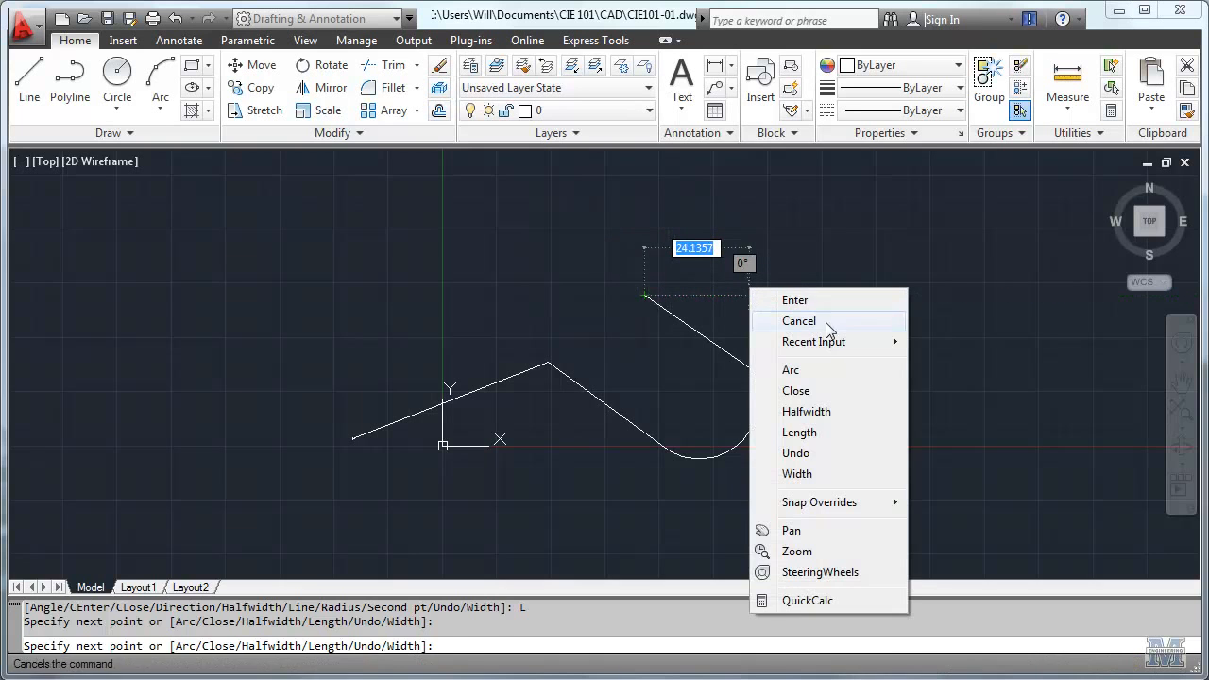
pyautogui.click(836, 372)
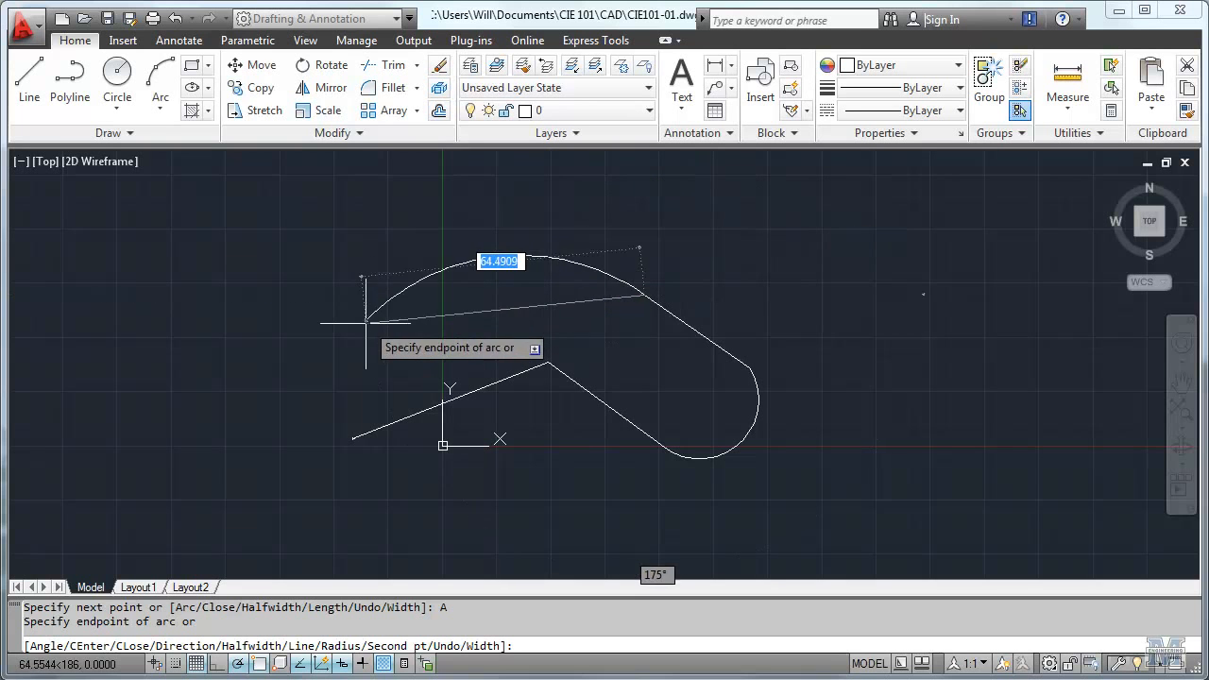
pyautogui.click(354, 436)
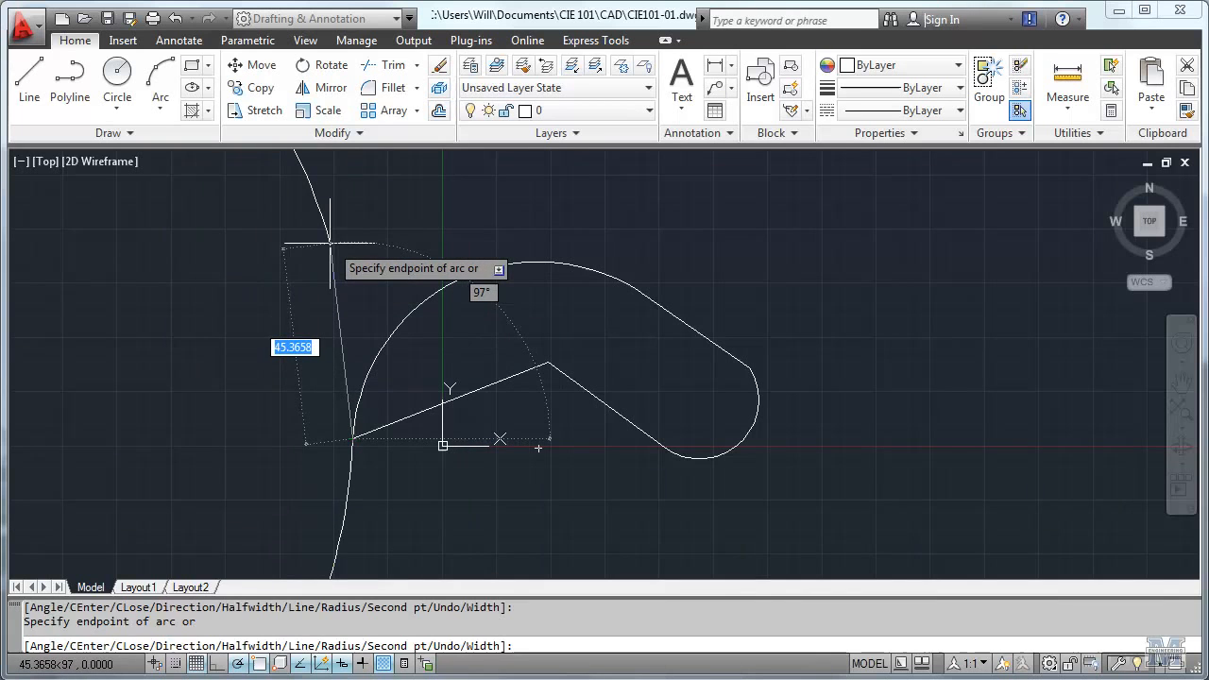
pyautogui.press('Return')
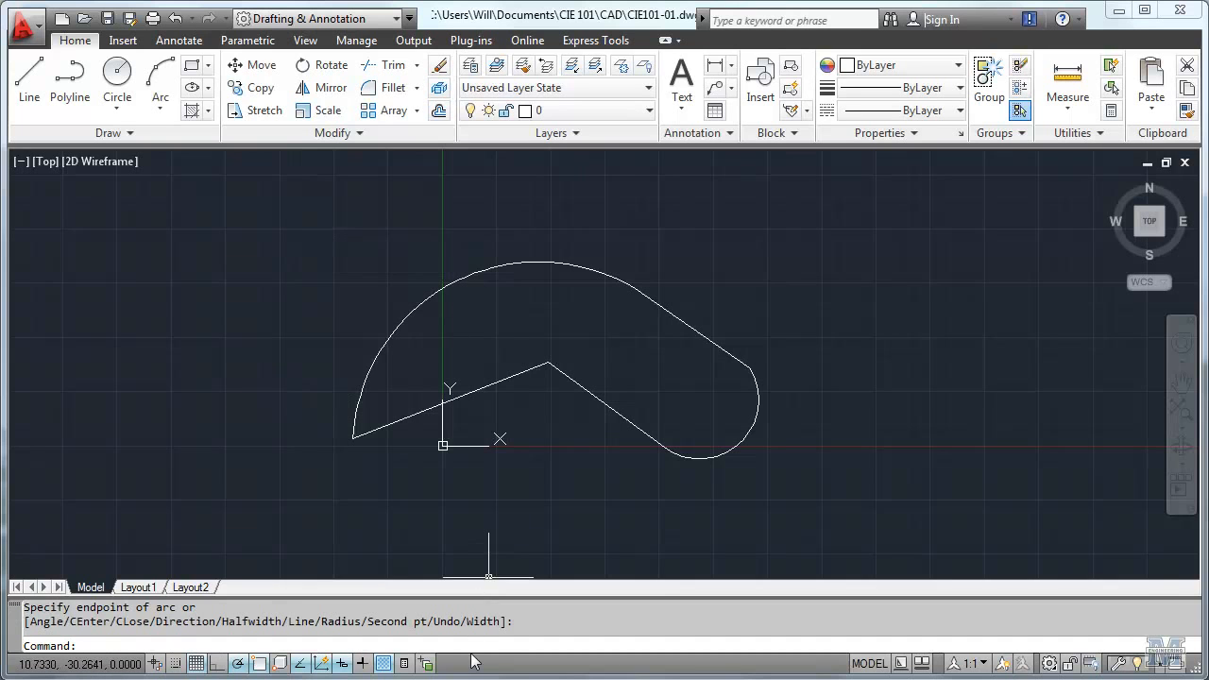
# Step: Zoom the view to the drawing's extents with the Zoom command's Extents option
pyautogui.write('zo')
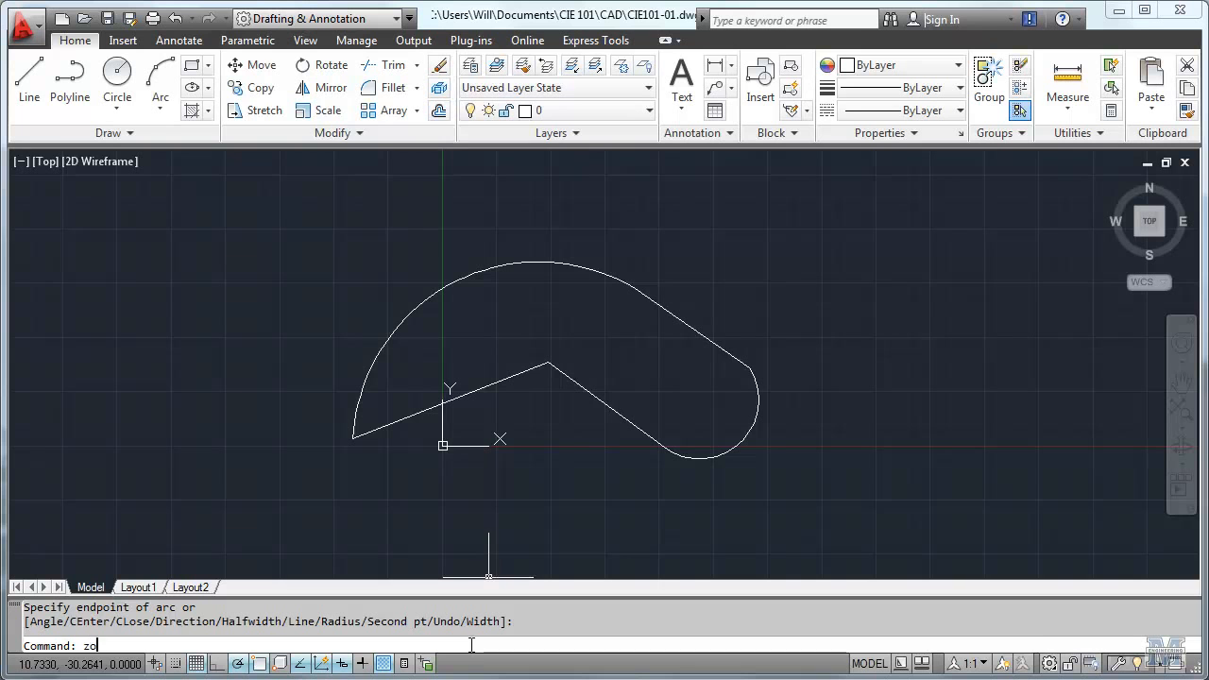
pyautogui.write('om')
pyautogui.press('Return')
pyautogui.write('e')
pyautogui.press('Return')
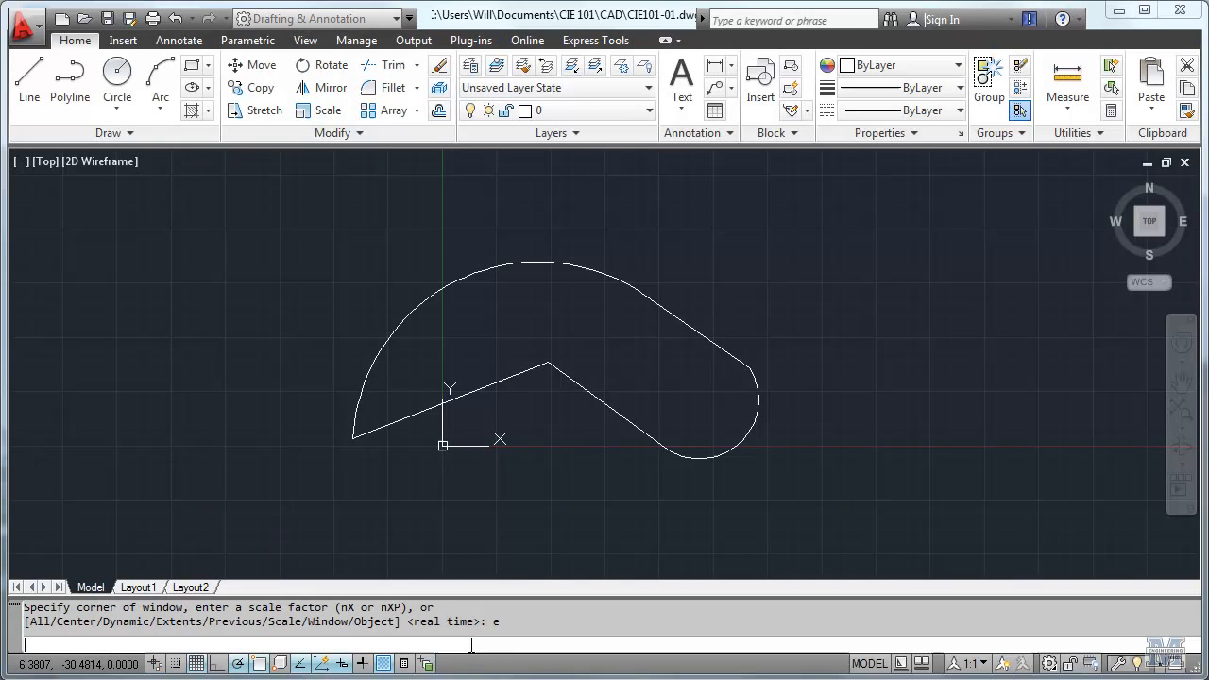